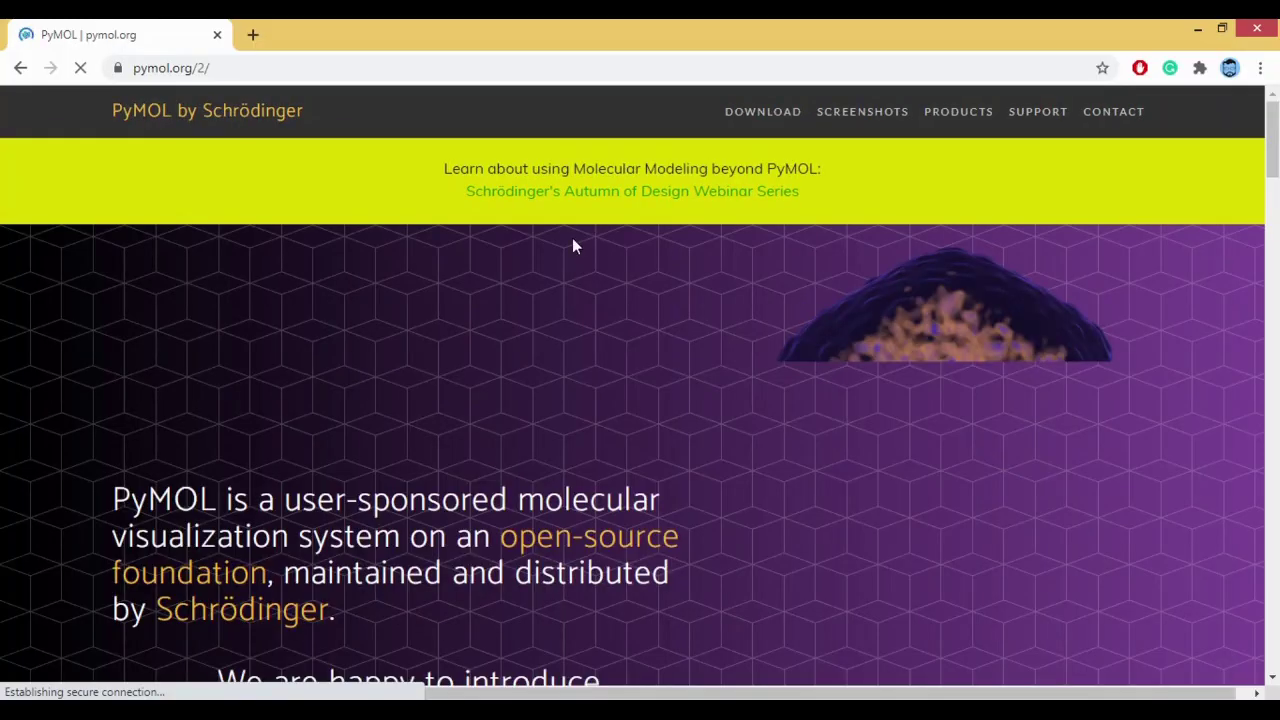
Scroll up and down the pymol.org page to look over its content
scroll(770, 216, down, 2)
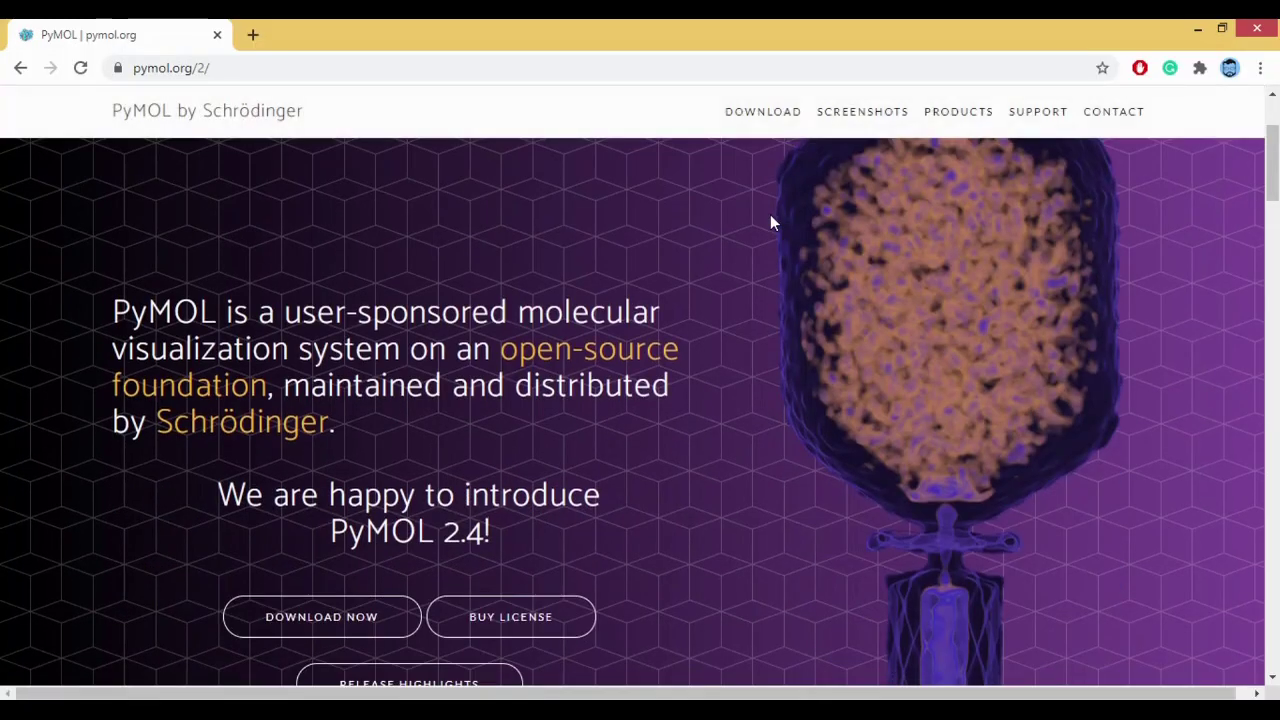
scroll(770, 222, down, 2)
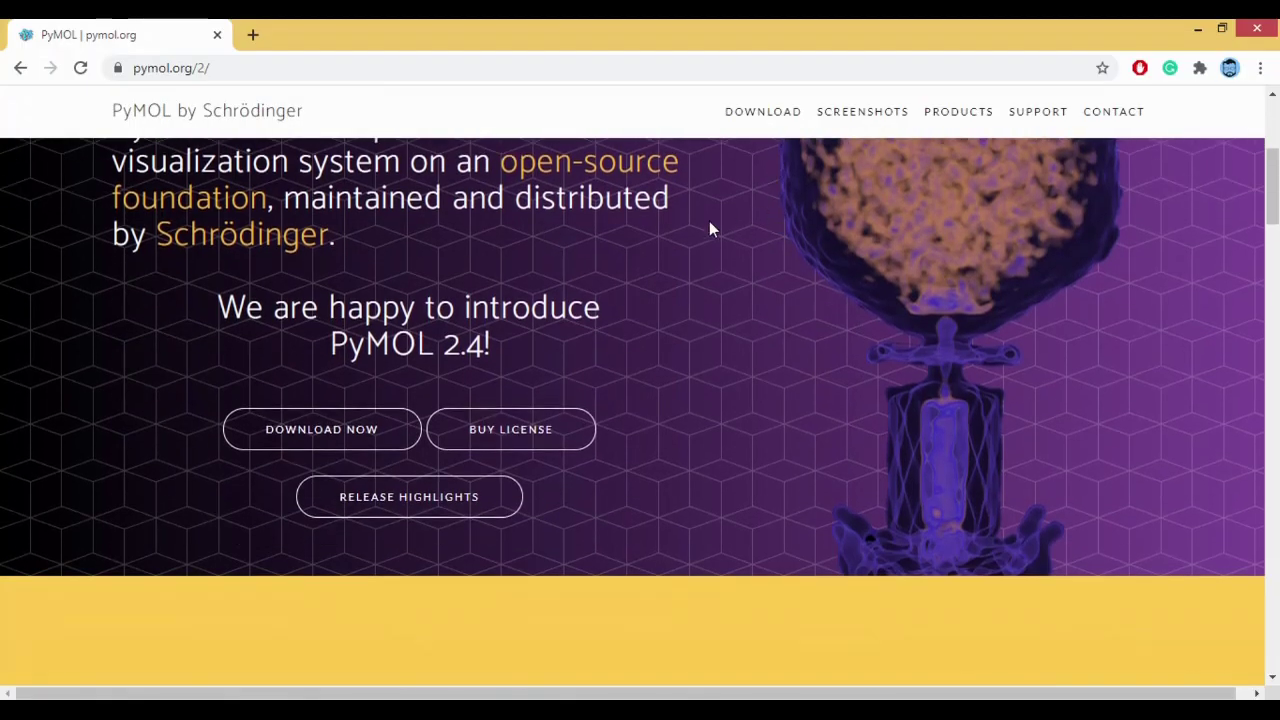
scroll(653, 267, up, 1)
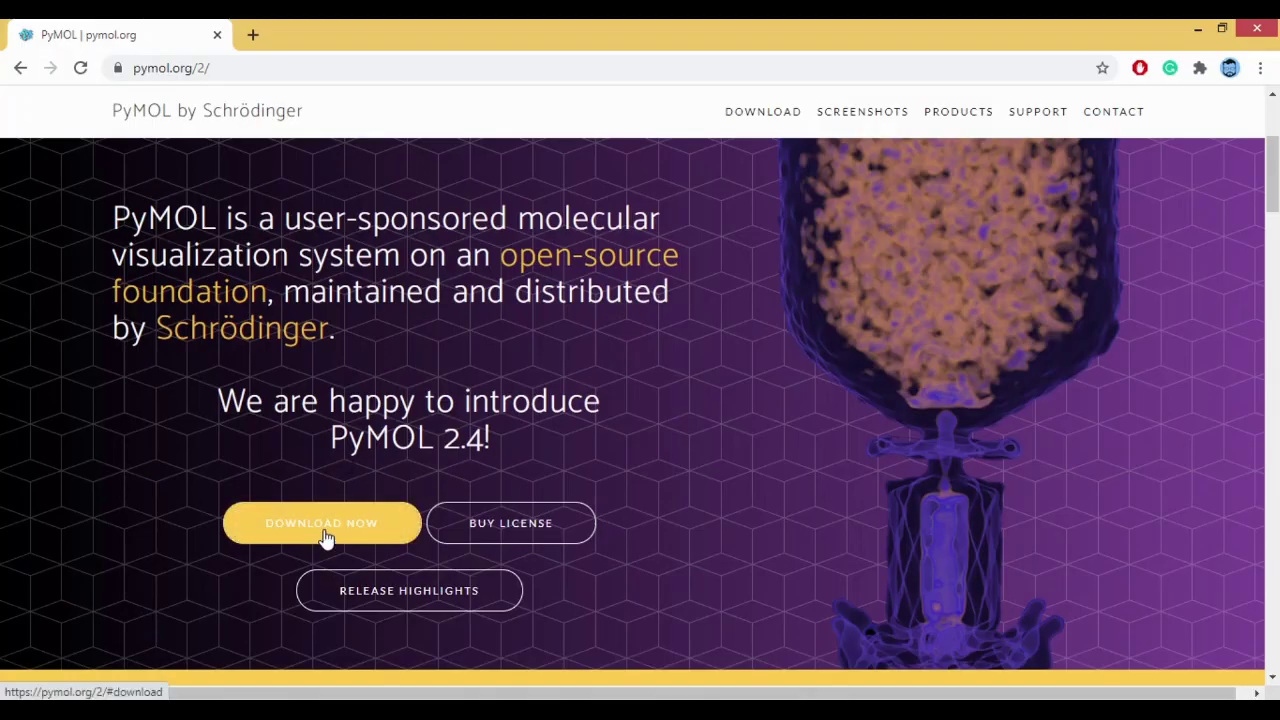
scroll(685, 428, down, 4)
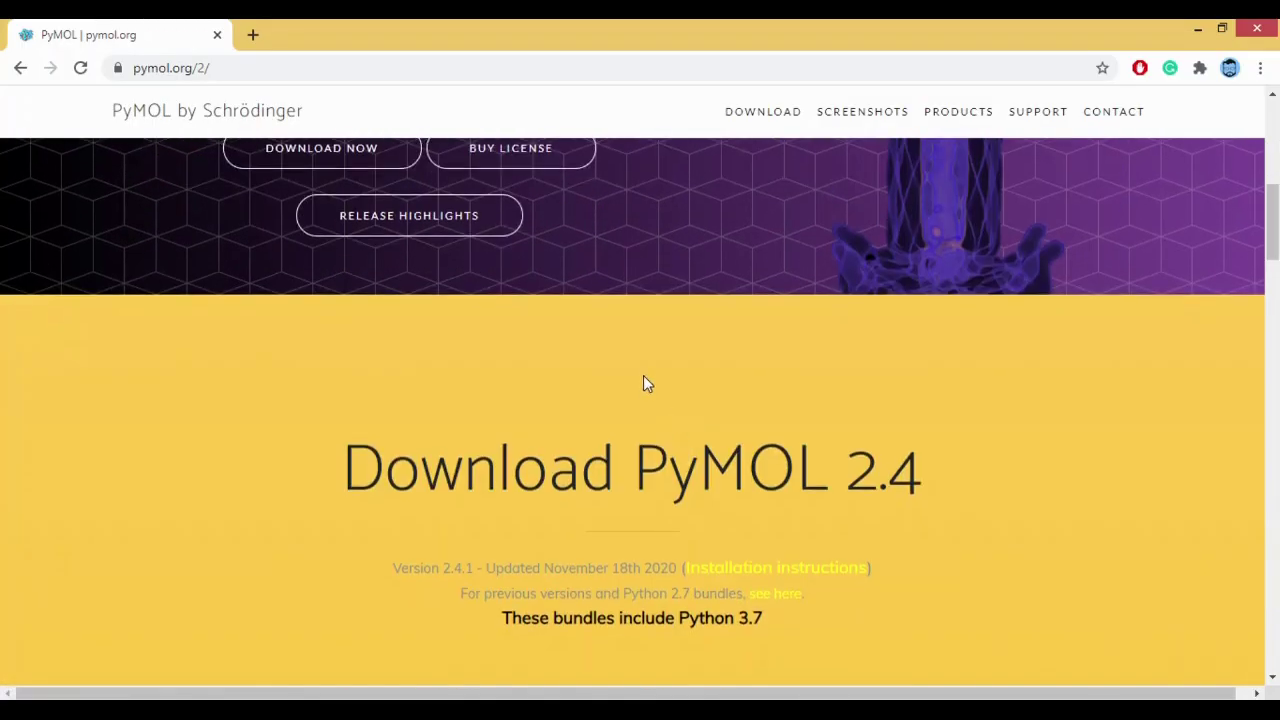
scroll(509, 270, up, 2)
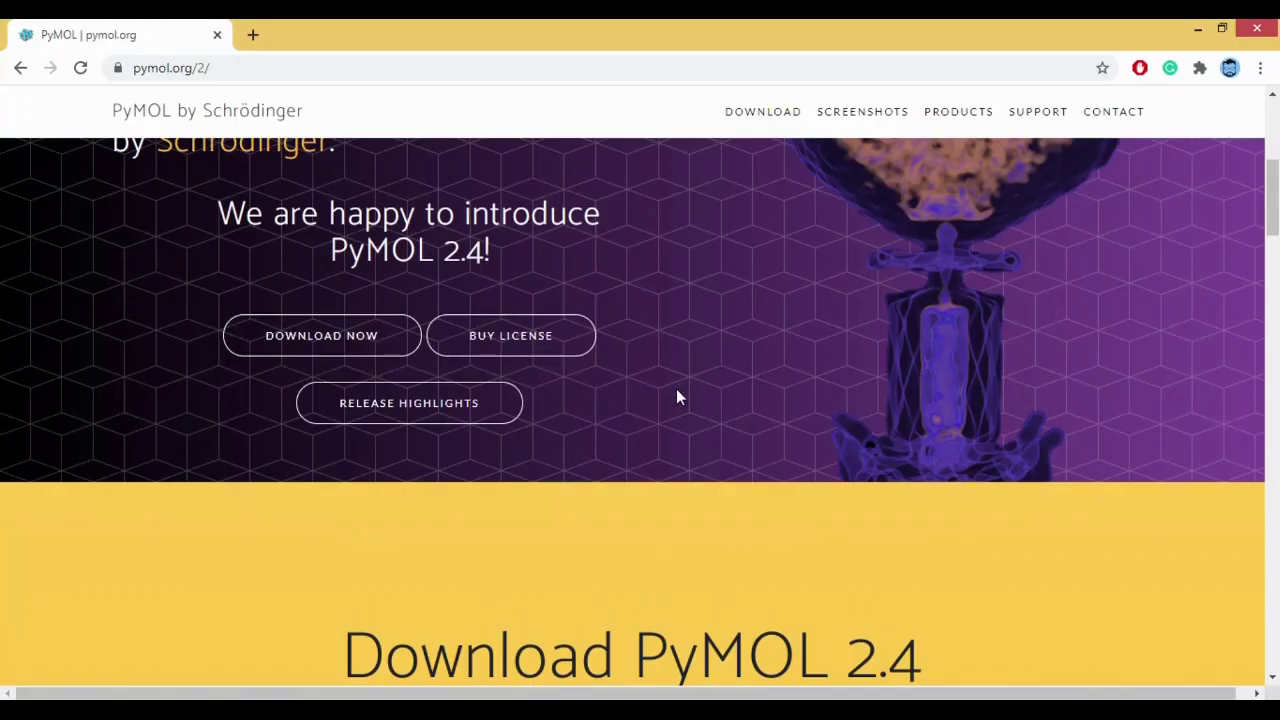
scroll(676, 393, down, 4)
scroll(606, 424, down, 1)
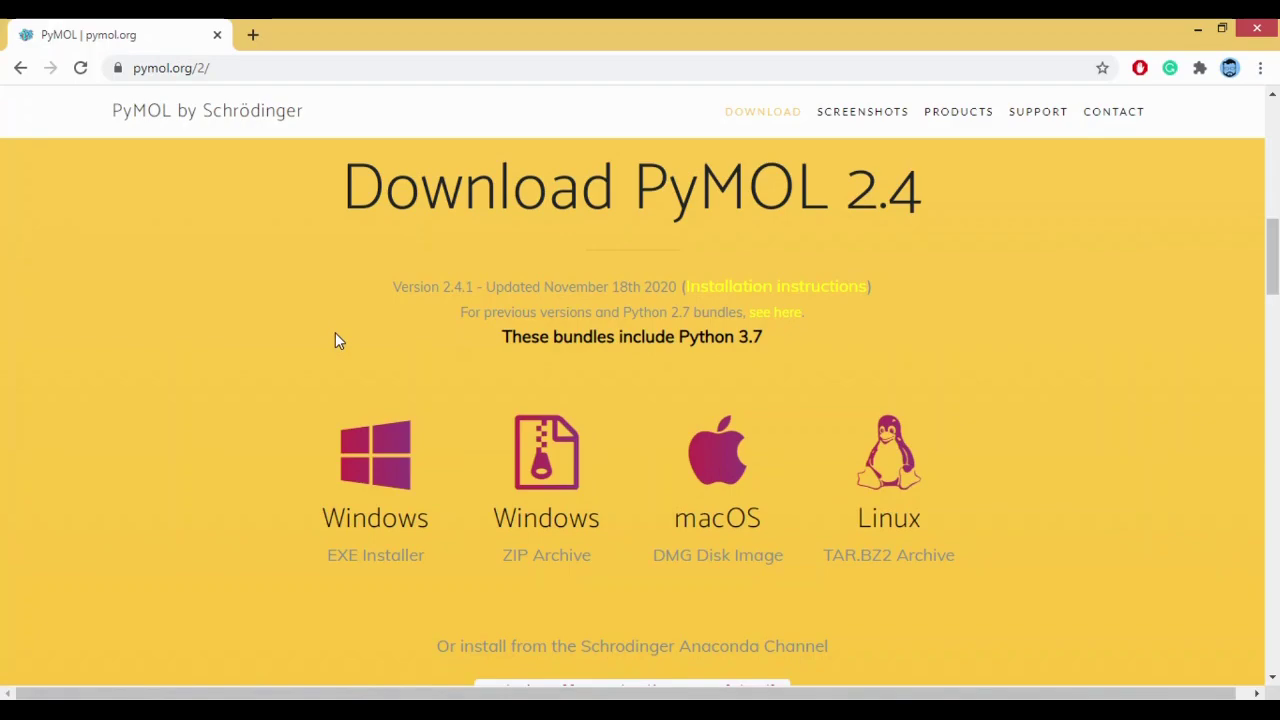
scroll(317, 355, up, 5)
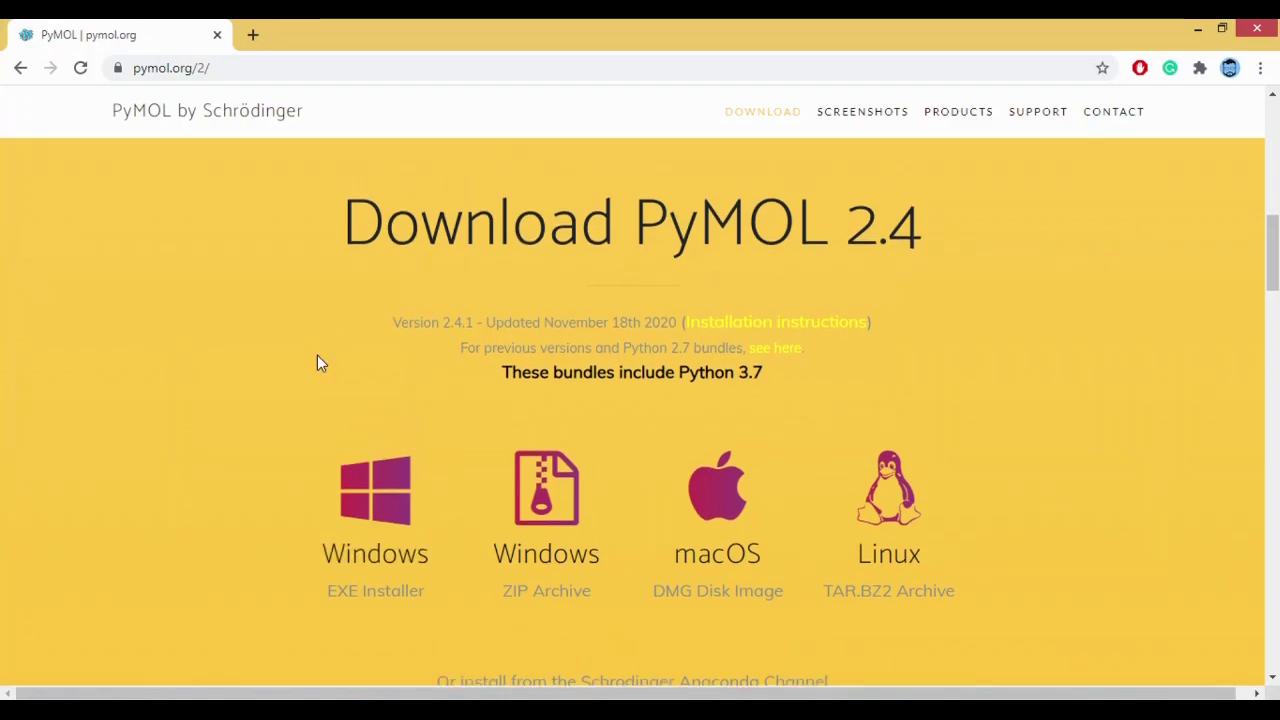
Jump to the Download PyMOL 2.4 section and locate the Windows EXE Installer link
click(317, 340)
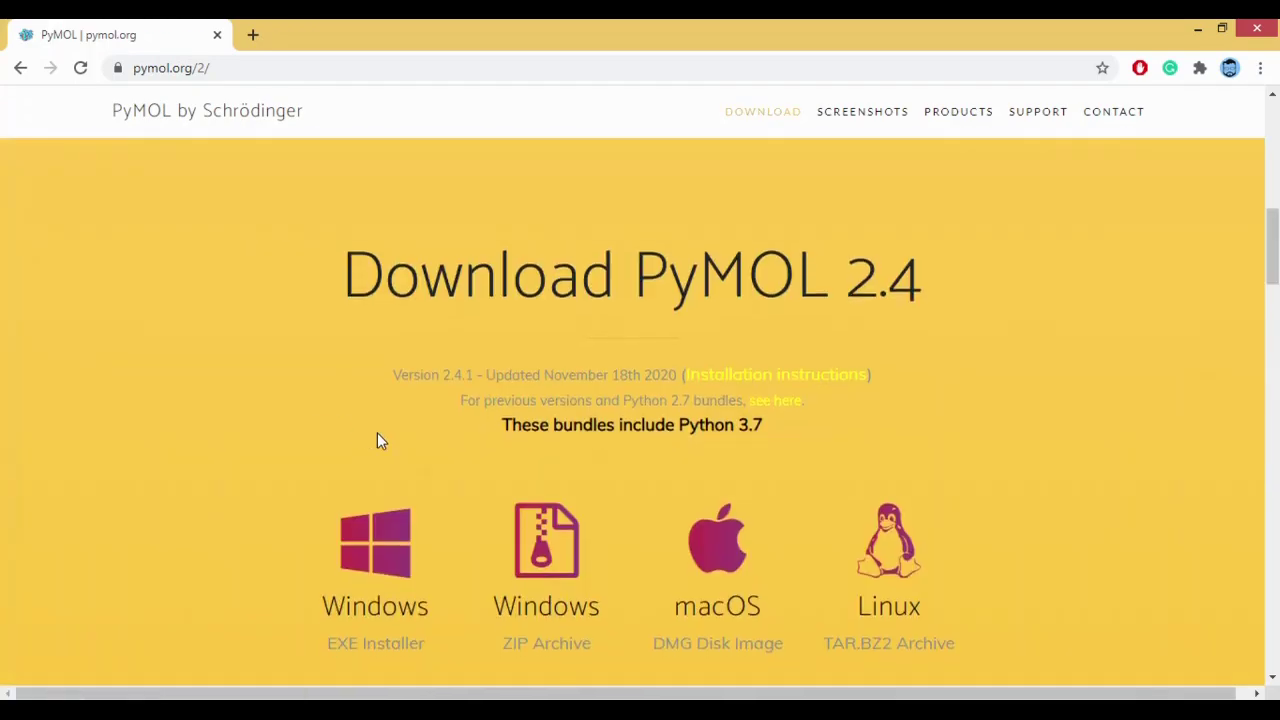
scroll(390, 410, down, 2)
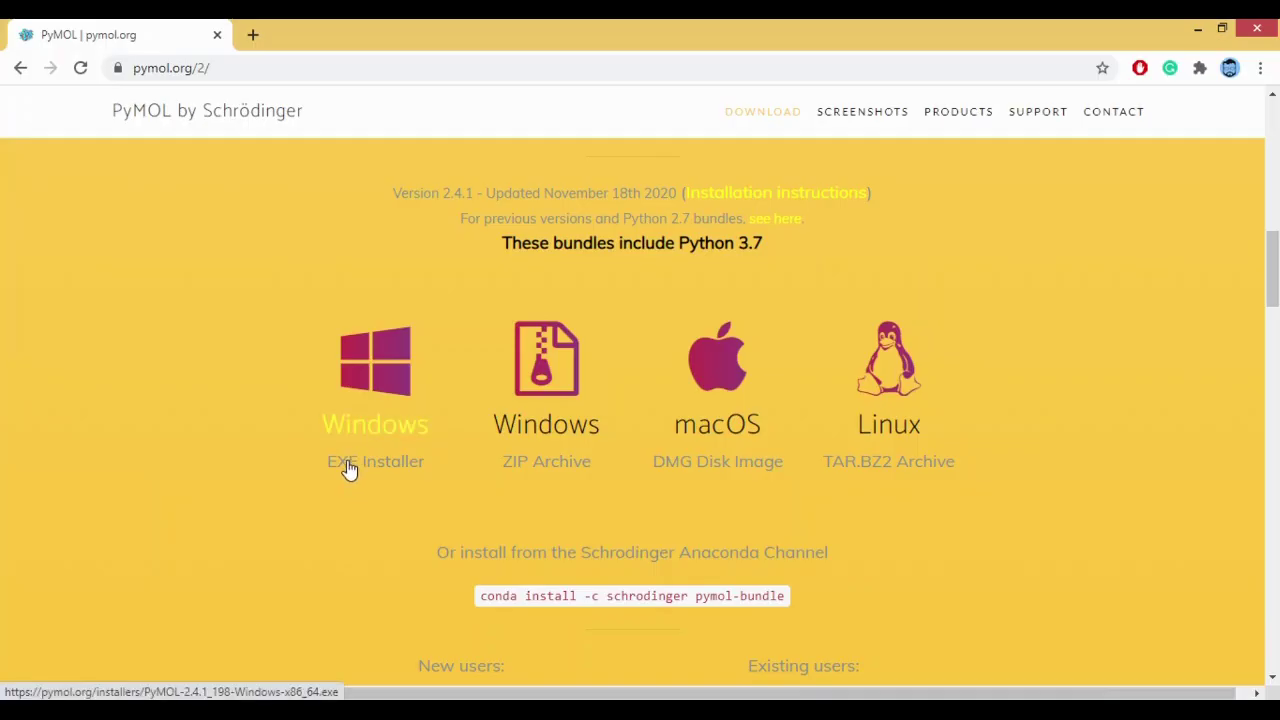
mouse_move(348, 470)
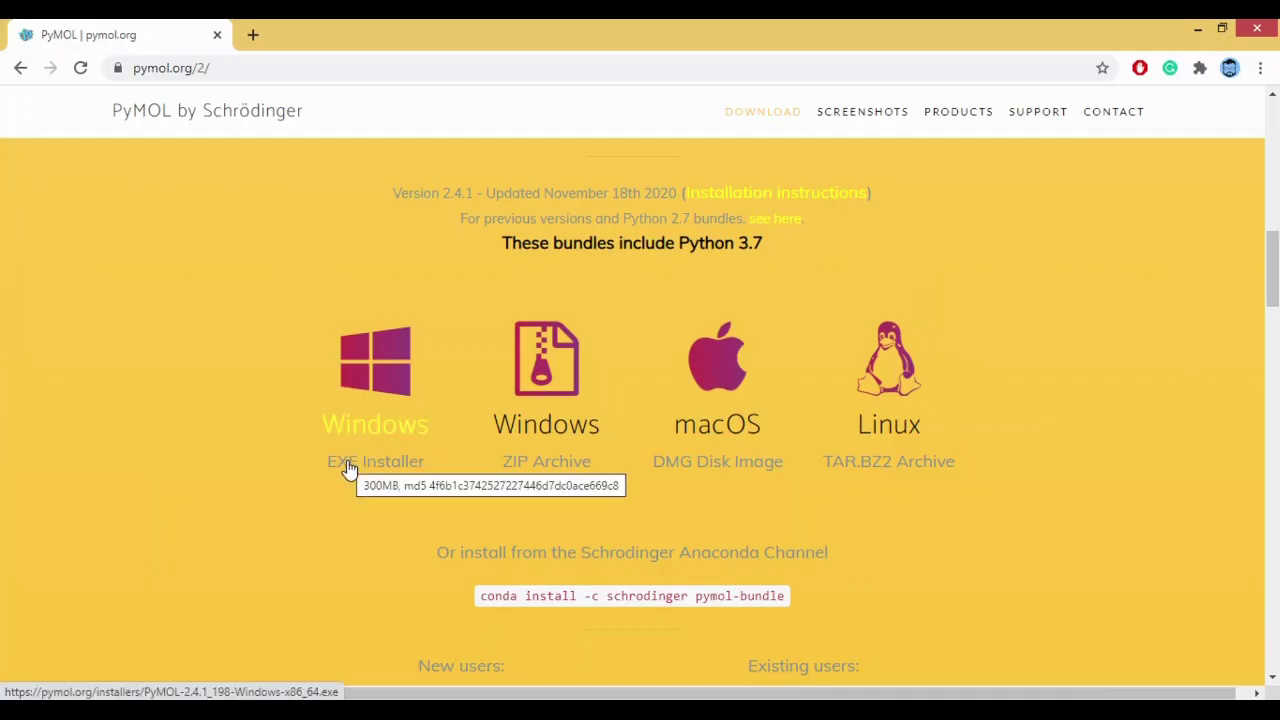
scroll(530, 560, up, 1)
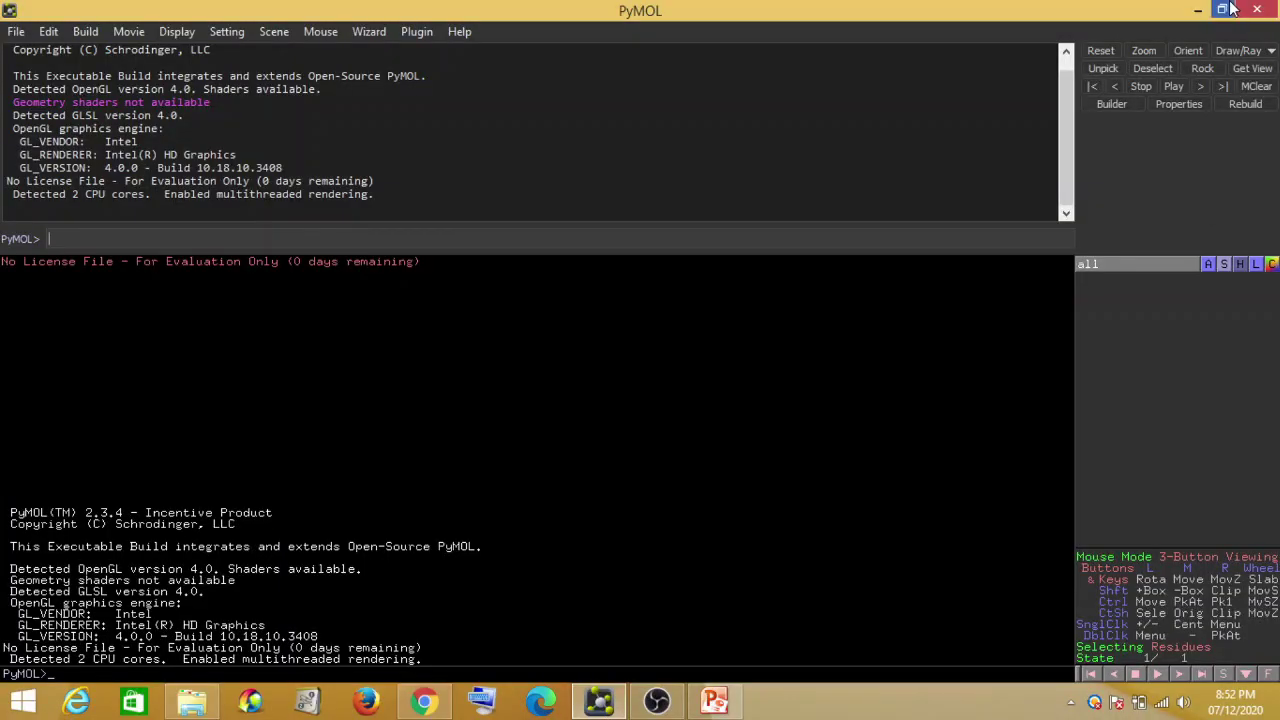
Restore the PyMOL window and load protein.pdb from the Desktop through File > Open
click(1224, 9)
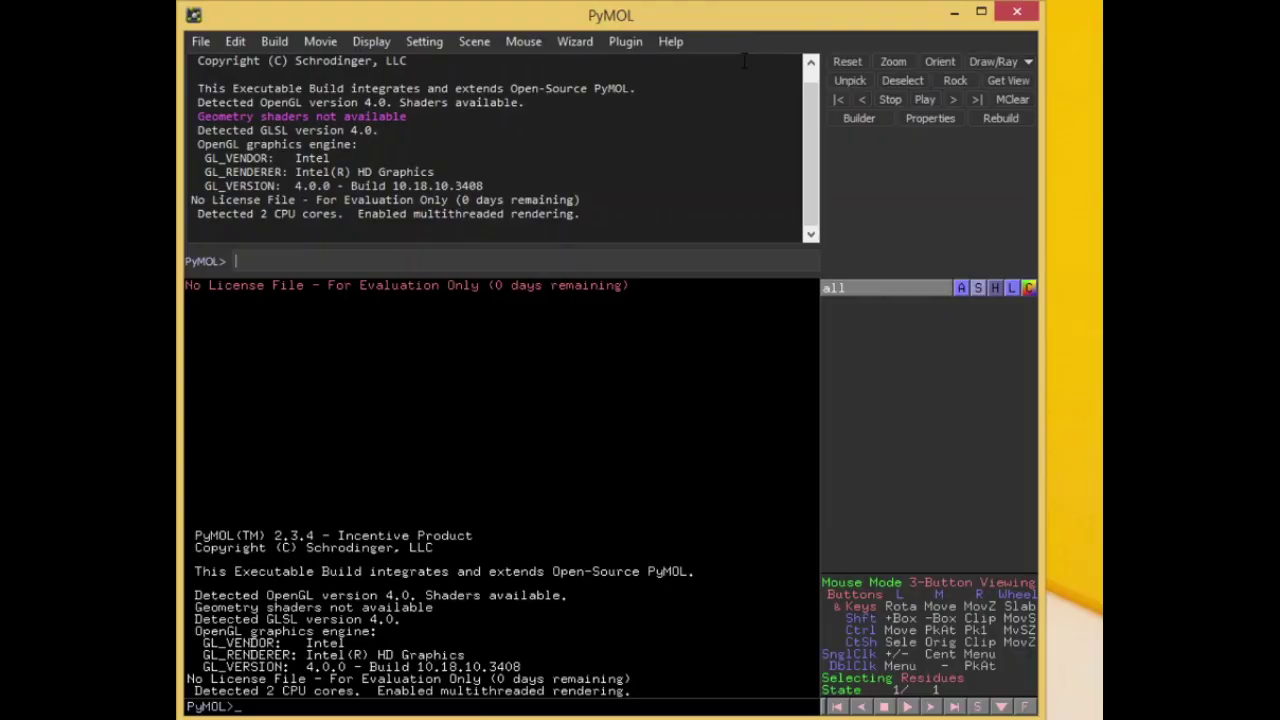
click(197, 41)
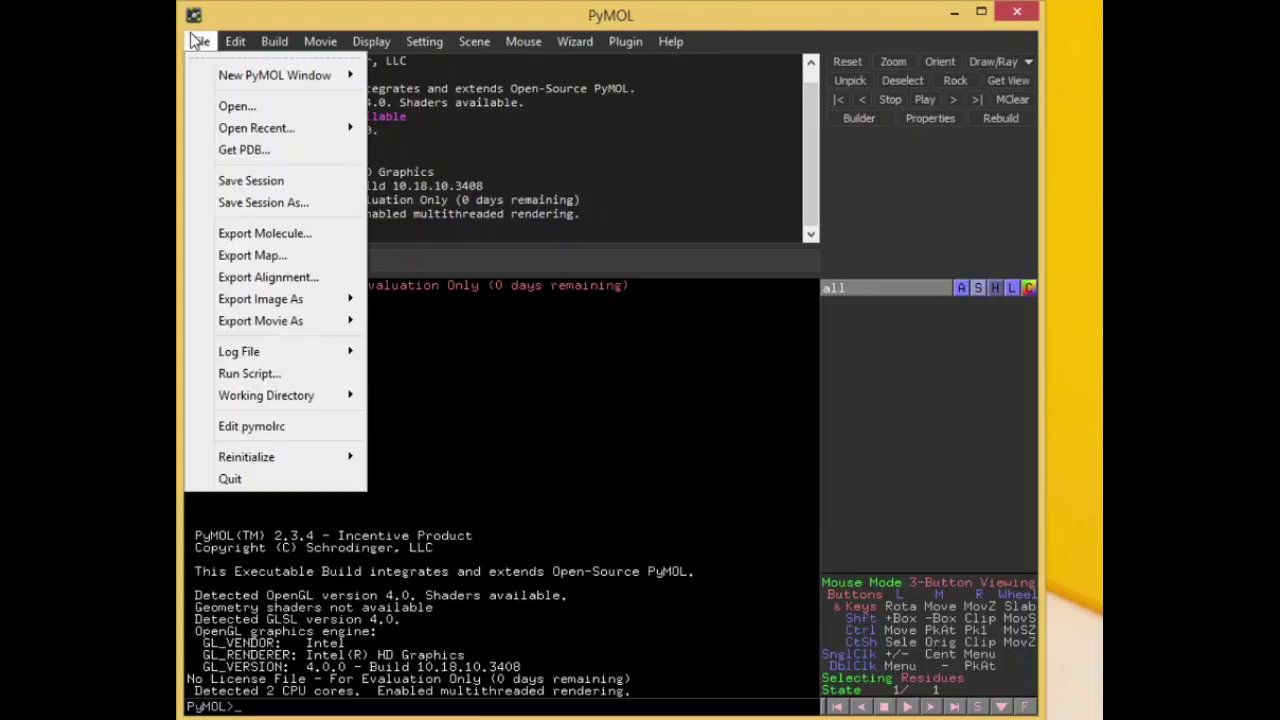
click(279, 114)
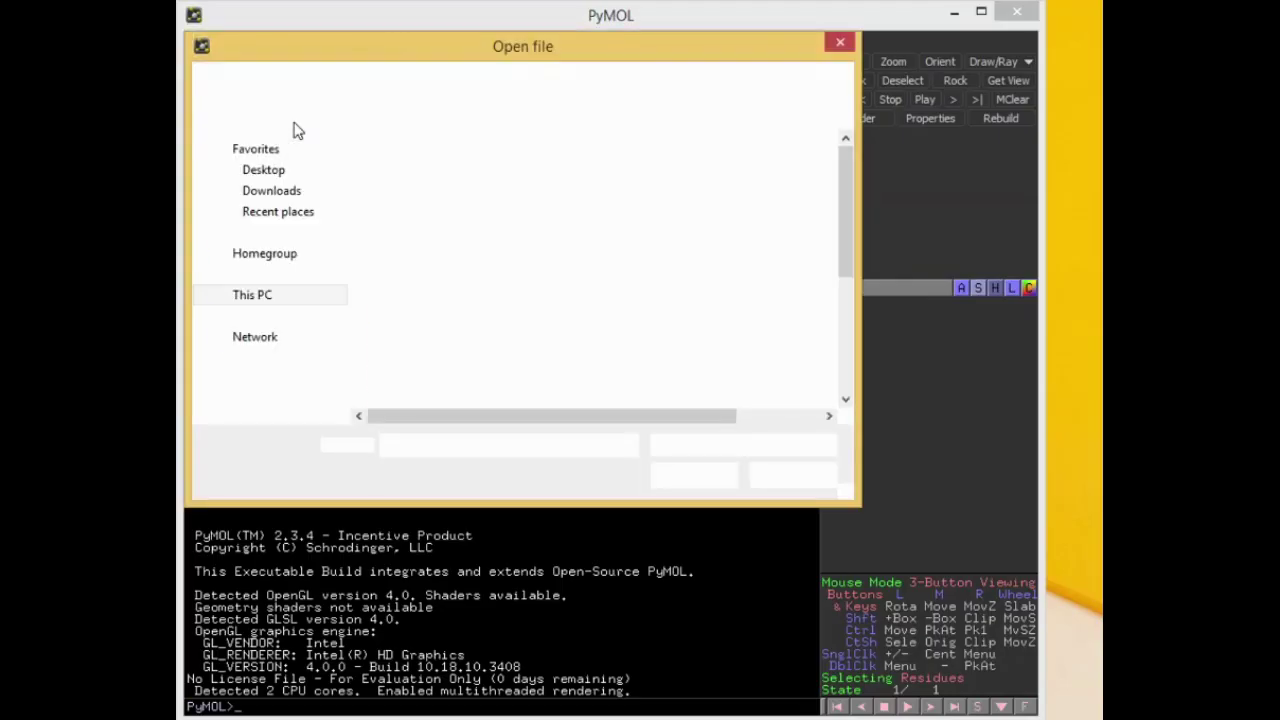
click(276, 170)
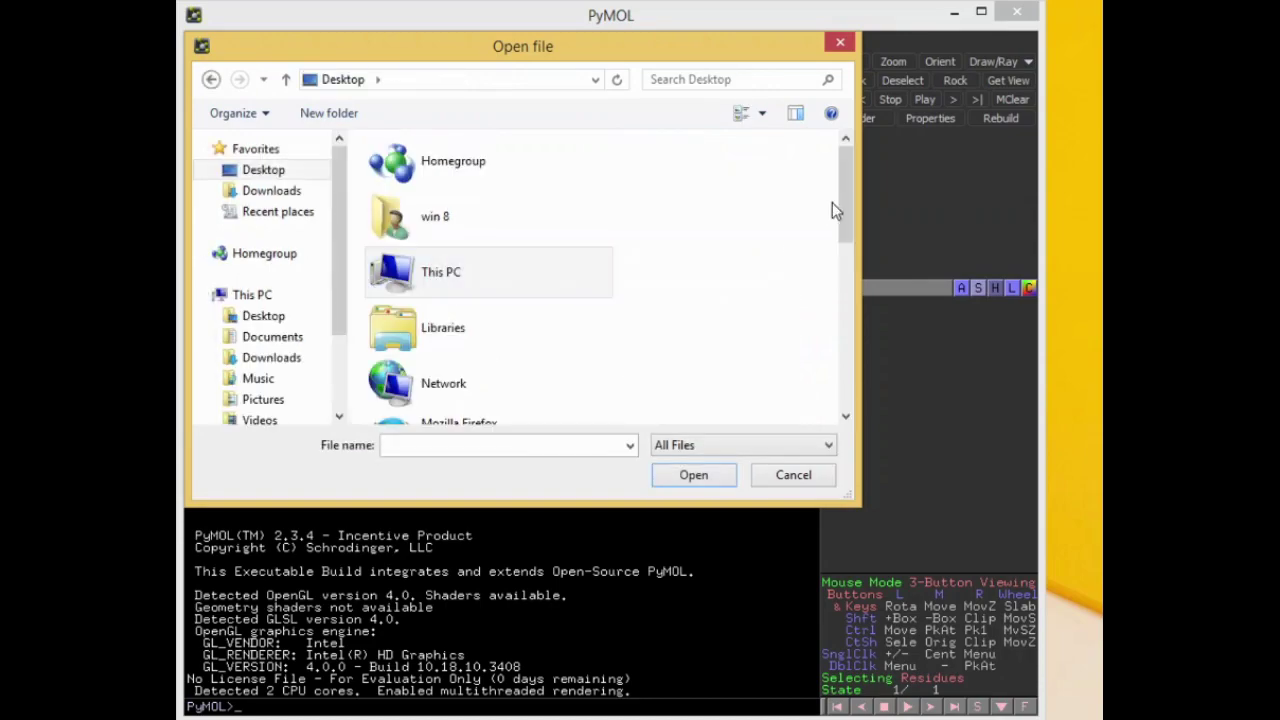
drag(845, 218, 851, 408)
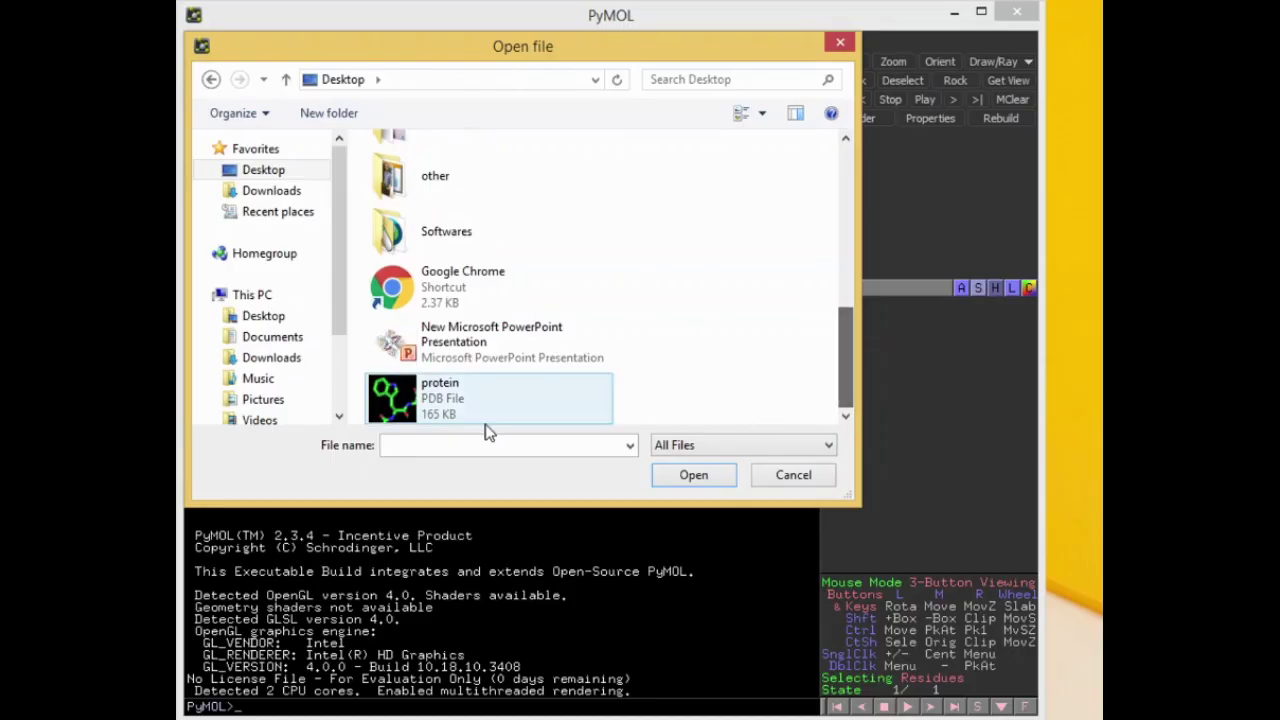
click(447, 412)
click(690, 475)
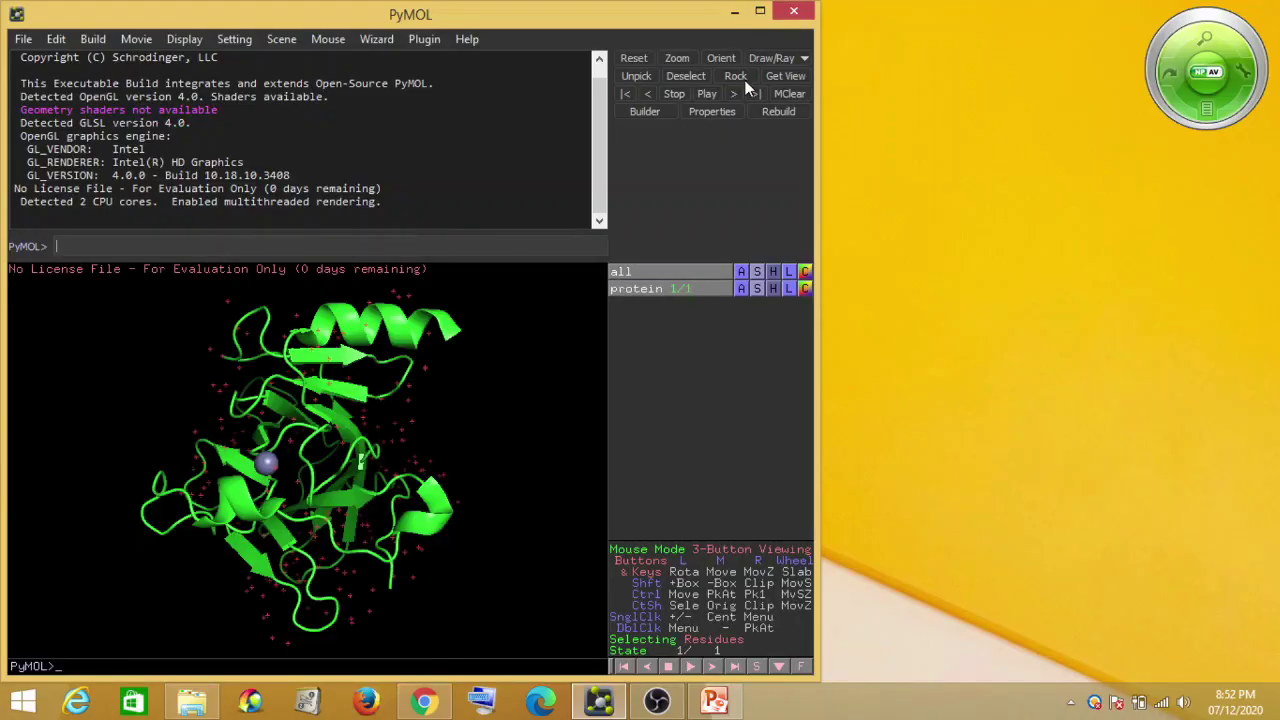
Maximize PyMOL, rotate the p53 cartoon to inspect it, and shrink the console to enlarge the viewer
click(758, 12)
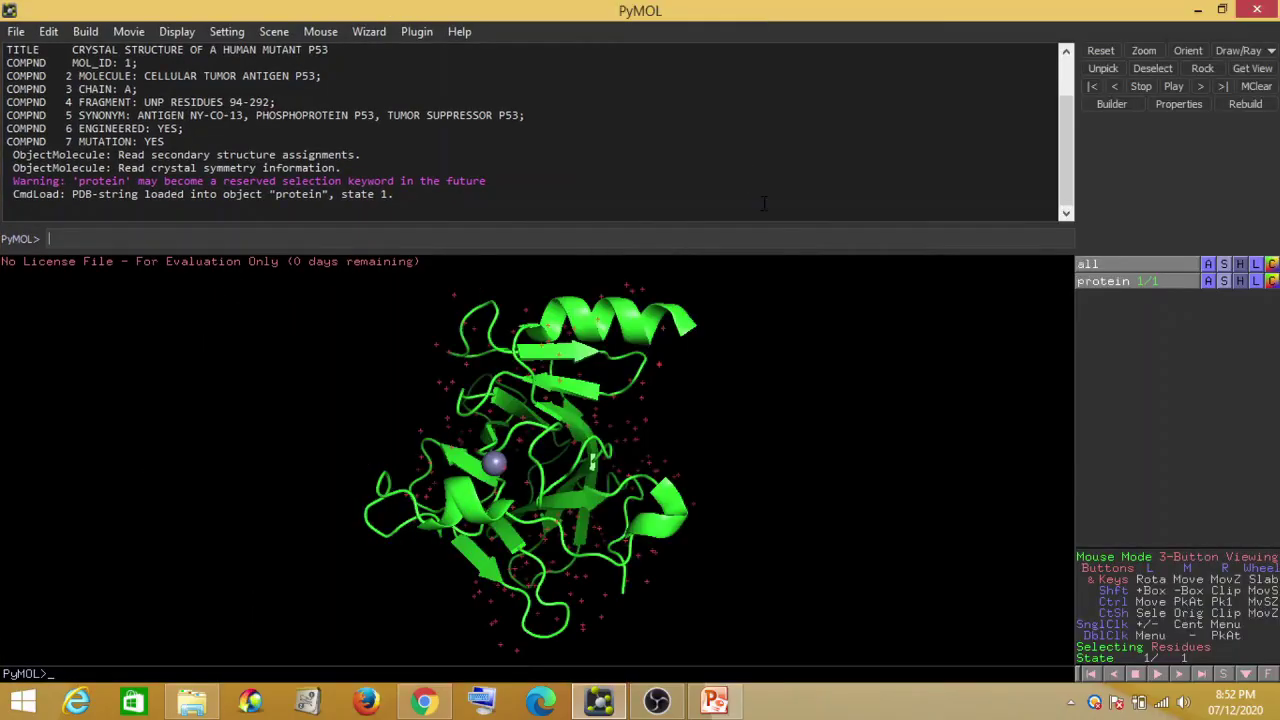
drag(760, 300, 417, 491)
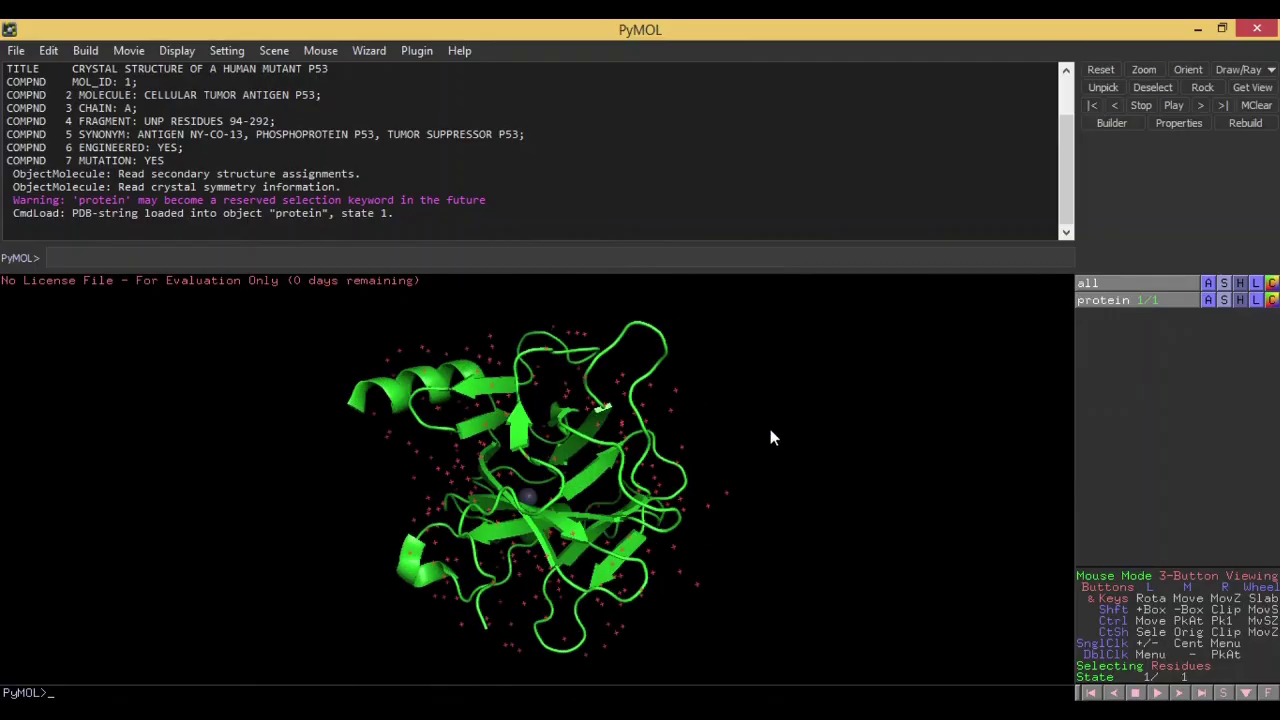
drag(770, 434, 542, 464)
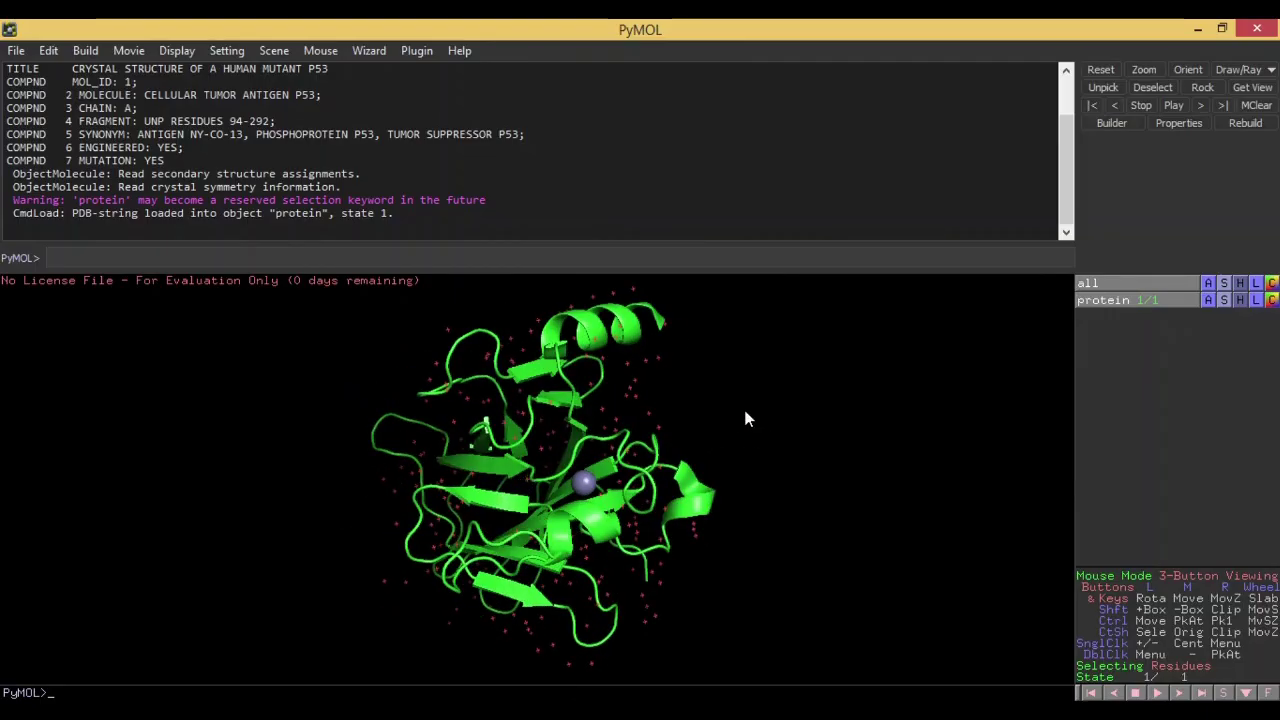
drag(745, 418, 529, 463)
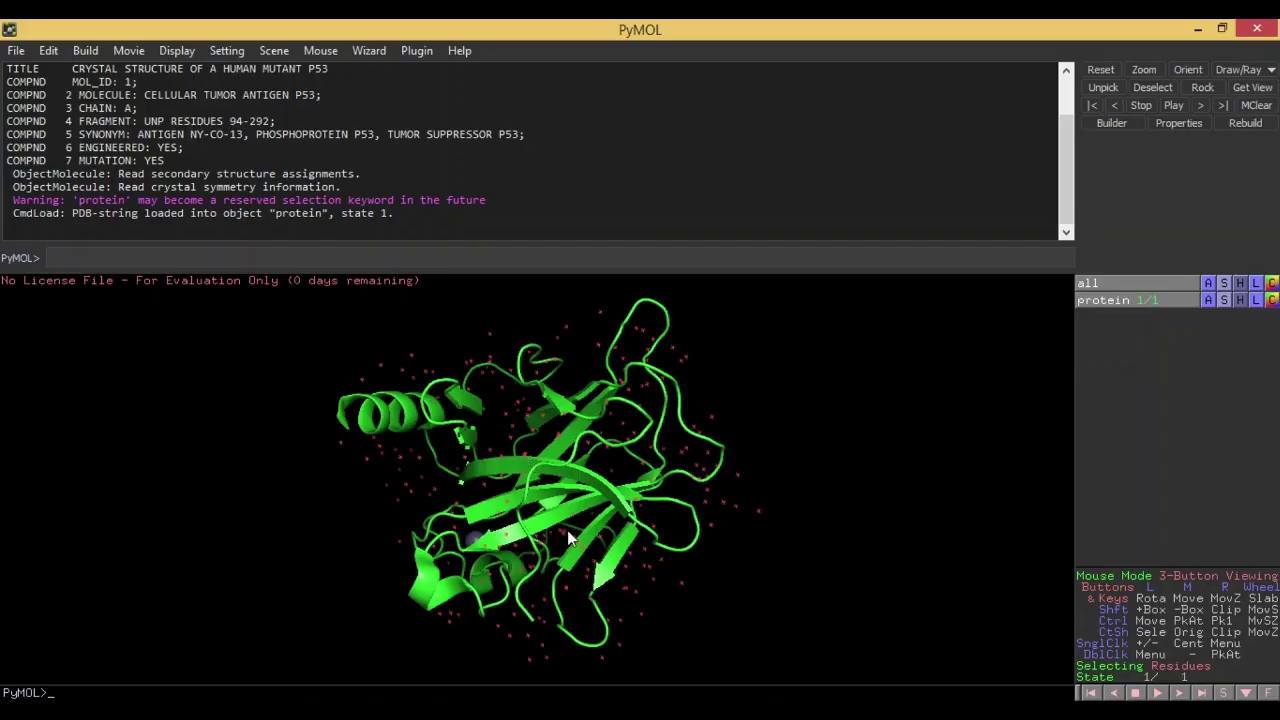
drag(803, 465, 514, 477)
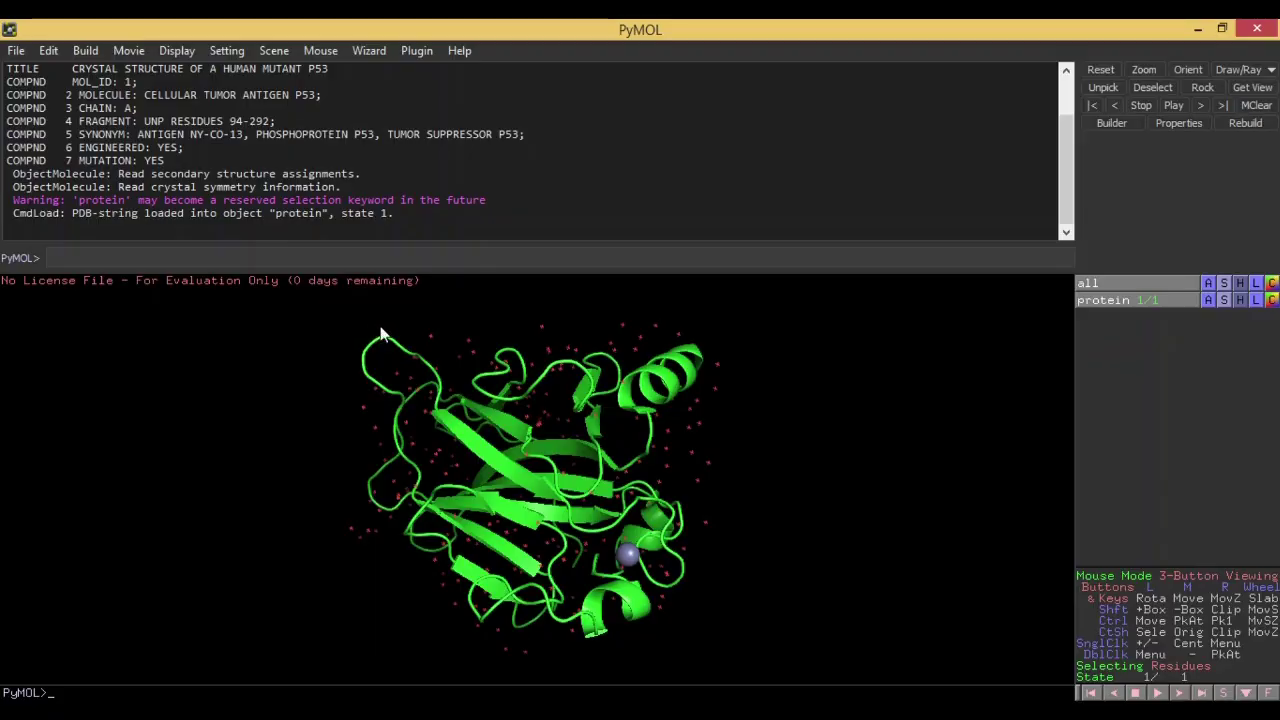
drag(760, 513, 480, 470)
drag(692, 272, 677, 140)
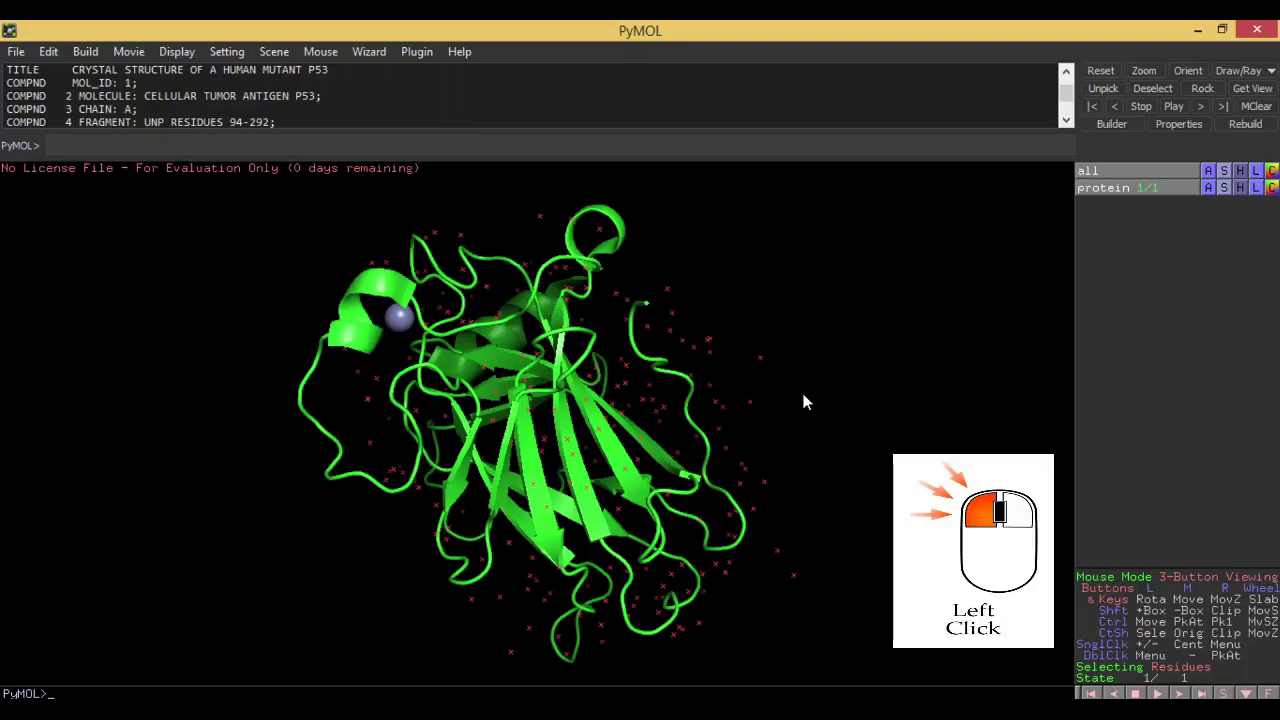
drag(806, 402, 536, 336)
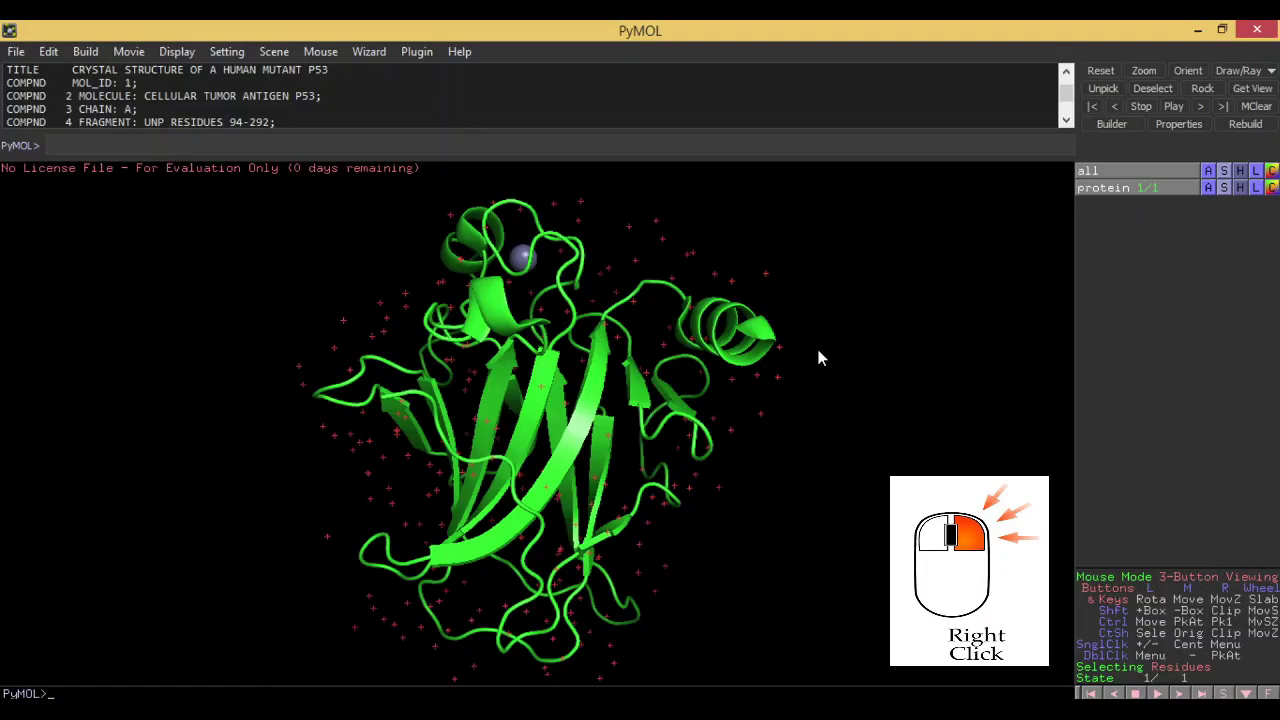
mouse_move(818, 352)
right_down()
mouse_move(825, 441)
mouse_move(905, 650)
mouse_move(776, 261)
mouse_move(800, 500)
mouse_move(740, 491)
mouse_move(737, 298)
mouse_move(777, 472)
mouse_move(808, 464)
mouse_move(790, 330)
mouse_move(810, 512)
mouse_move(811, 380)
mouse_move(840, 362)
right_up()
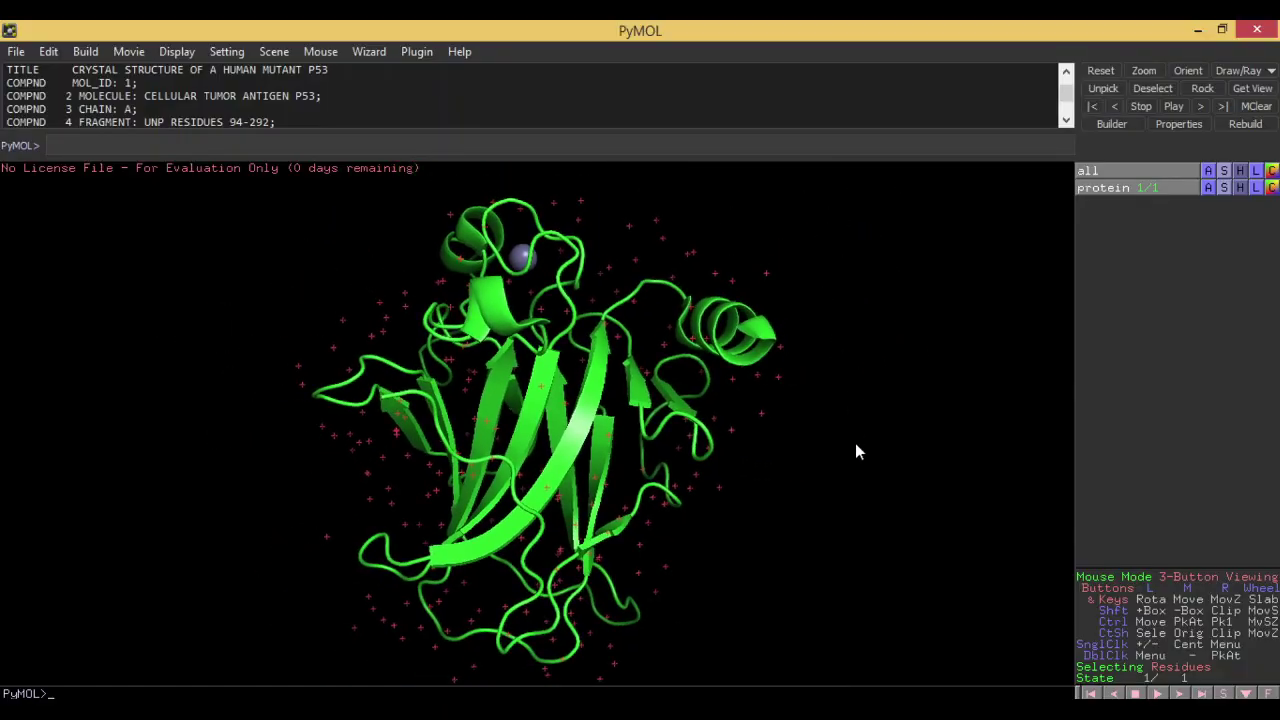
drag(855, 443, 792, 446)
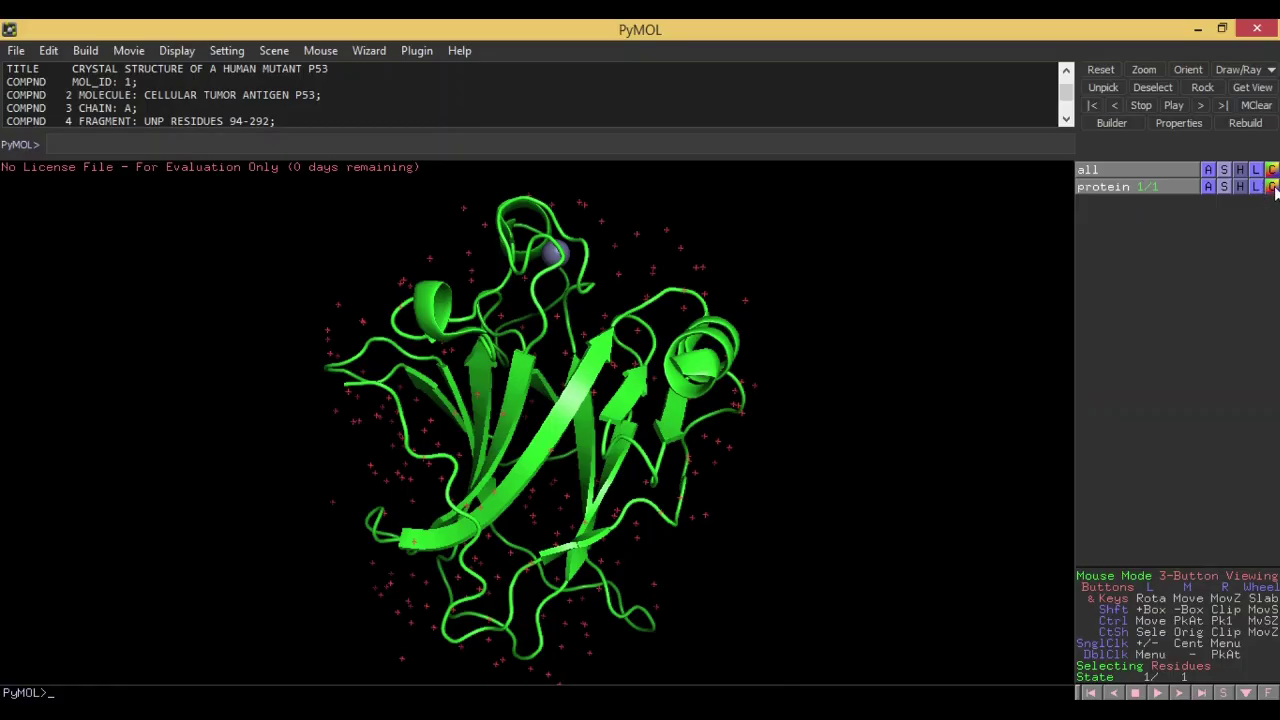
Apply remove waters from the protein object's A menu, then rotate the water-free cartoon
click(1207, 187)
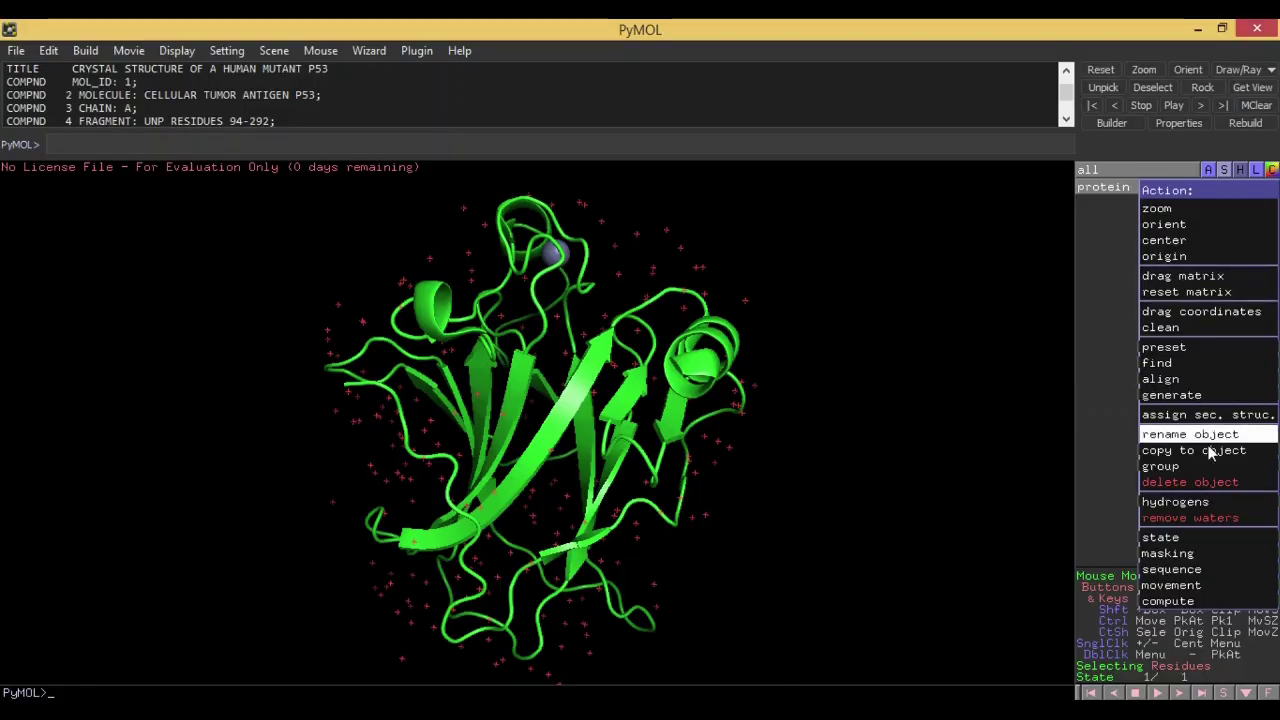
click(1245, 520)
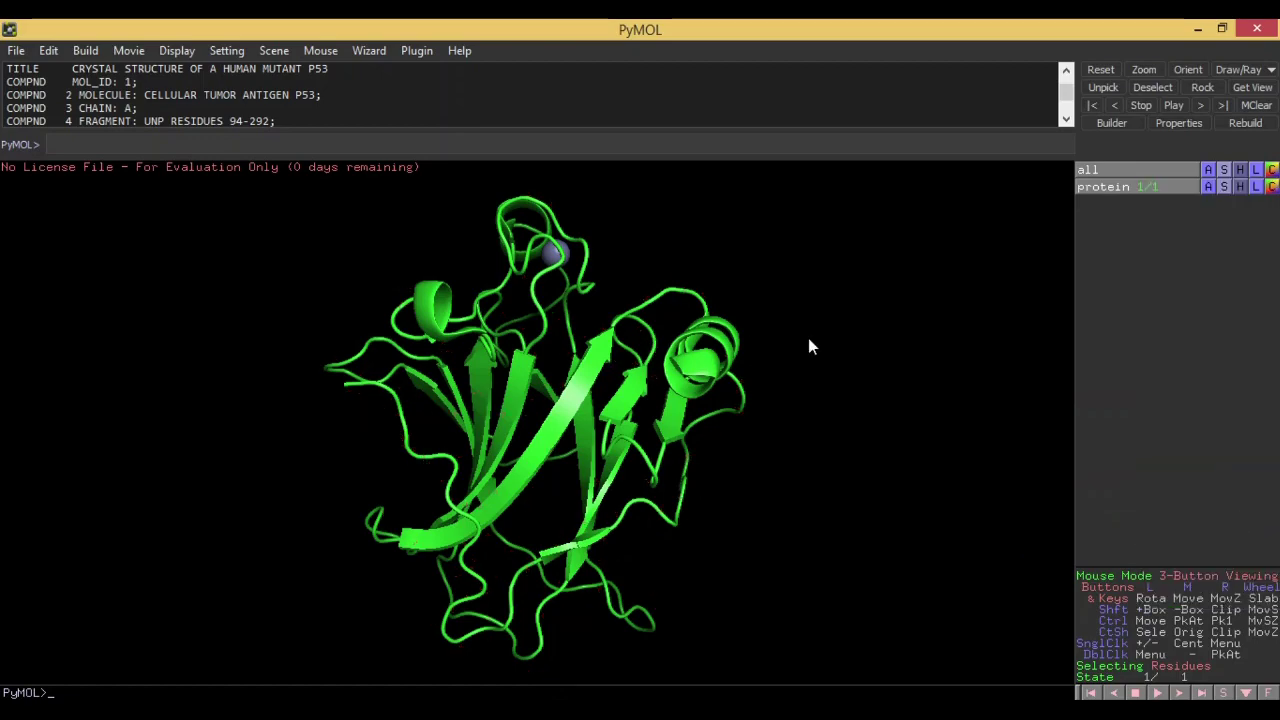
drag(808, 346, 753, 343)
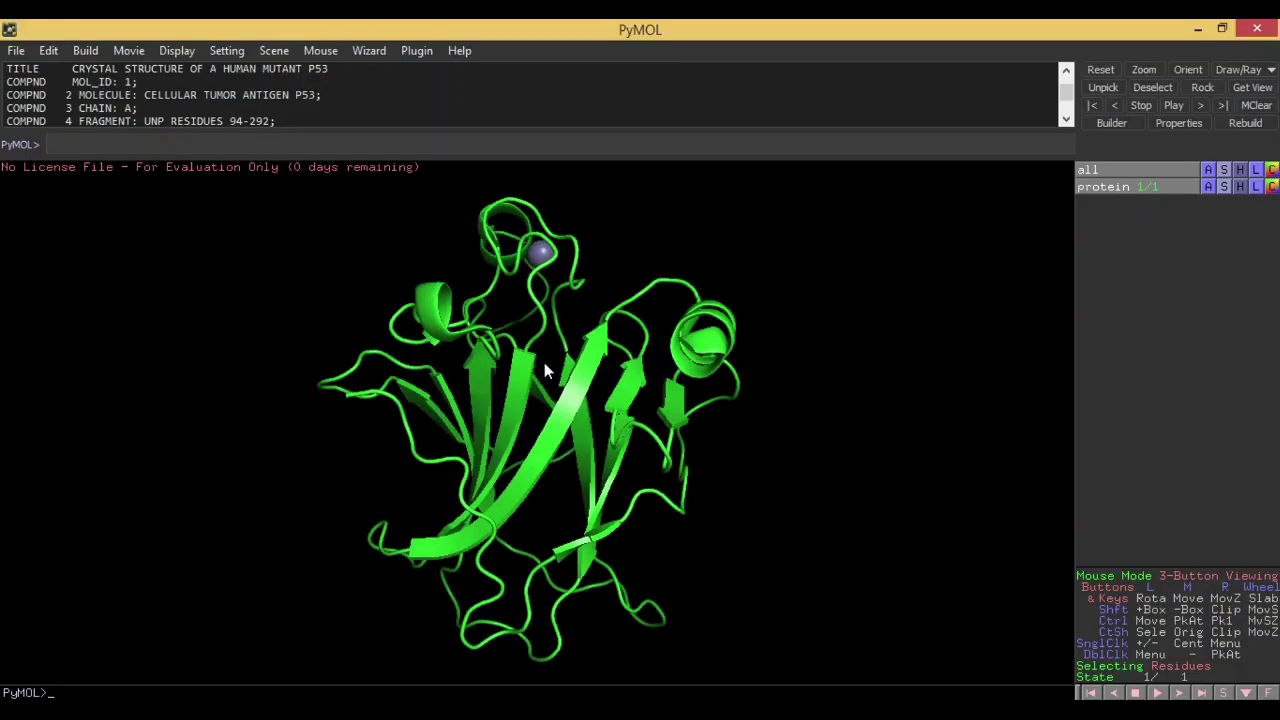
mouse_move(544, 370)
mouse_down()
mouse_move(690, 365)
mouse_move(569, 367)
mouse_up()
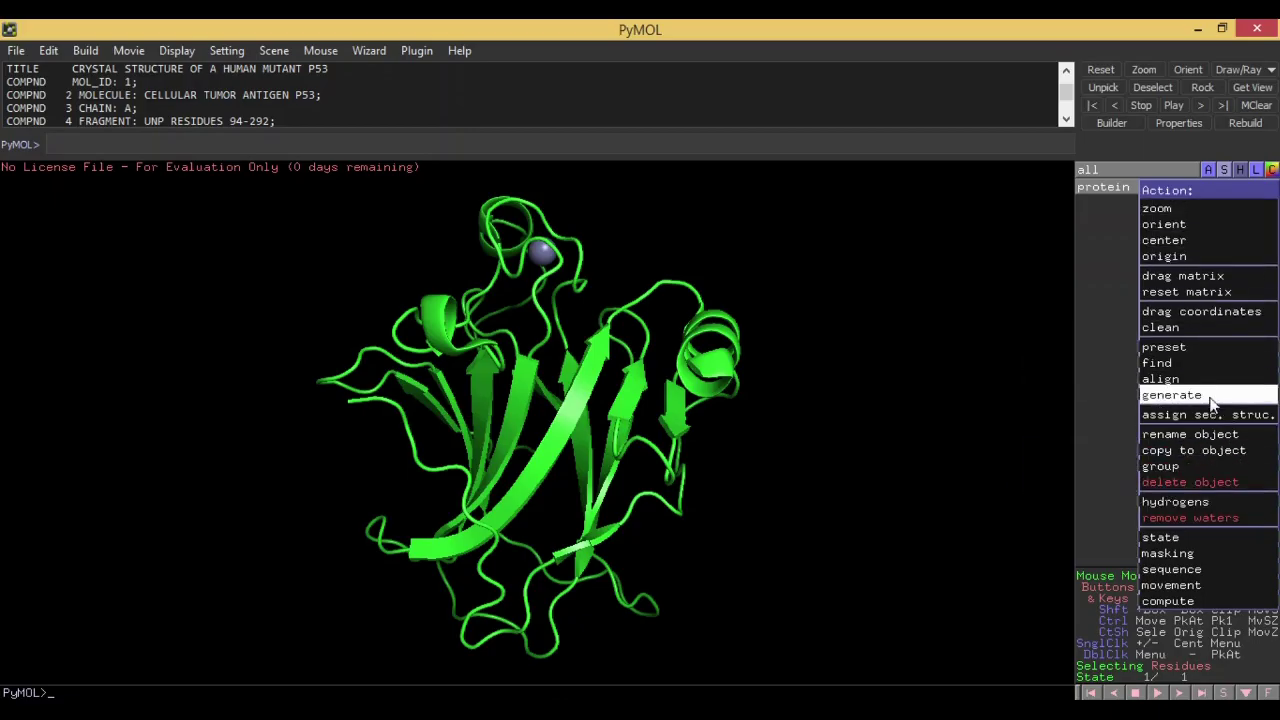
Redraw the protein as wire lines, then as sticks, rotating the stick model
click(1105, 218)
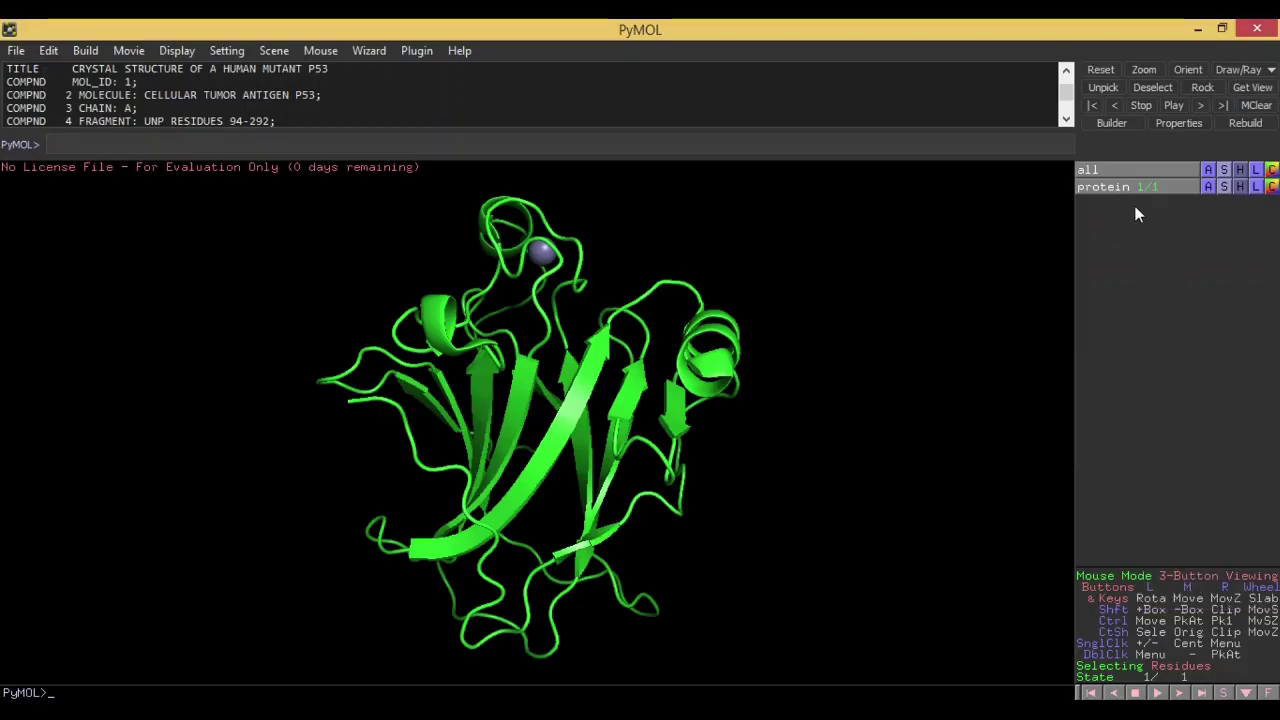
click(1225, 187)
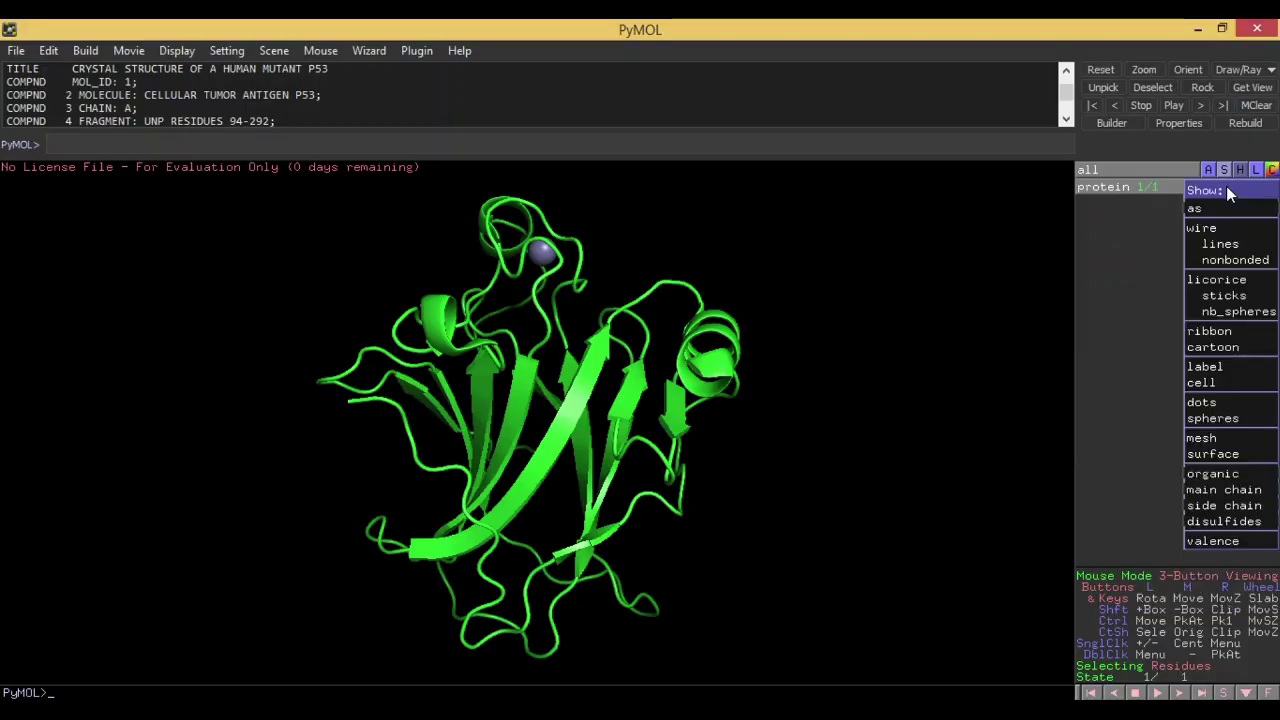
mouse_move(1229, 208)
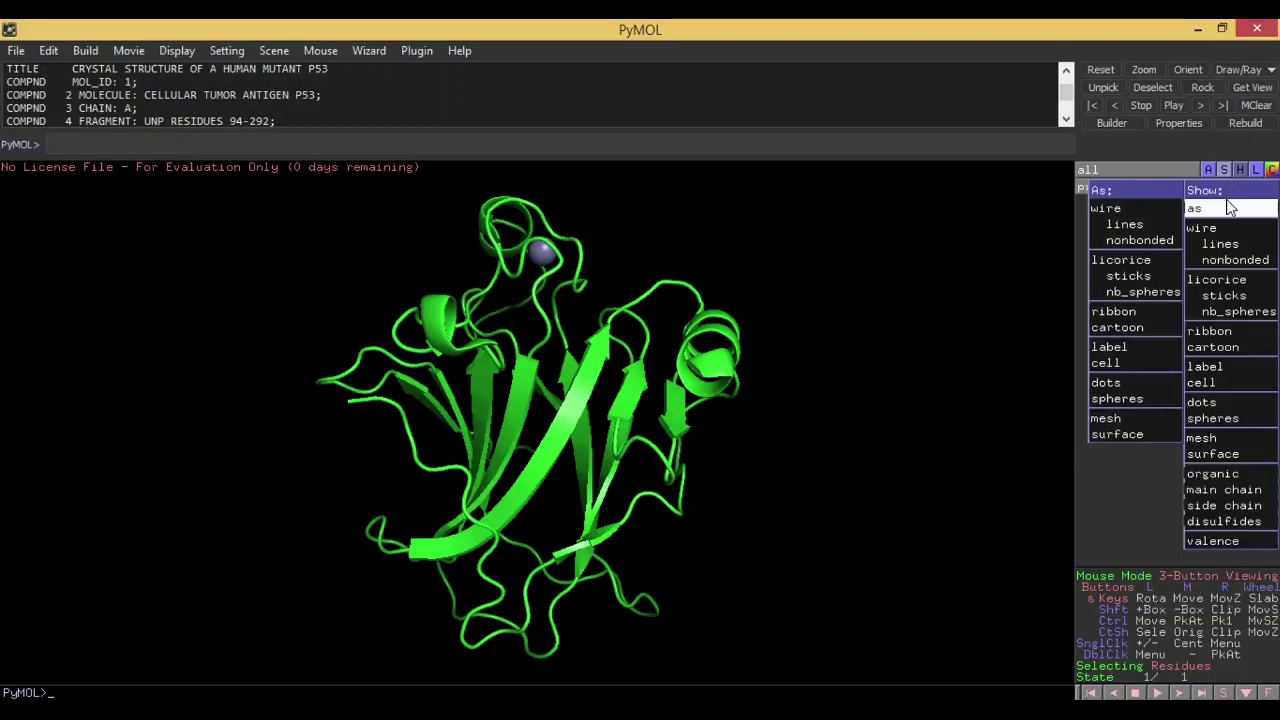
click(1155, 210)
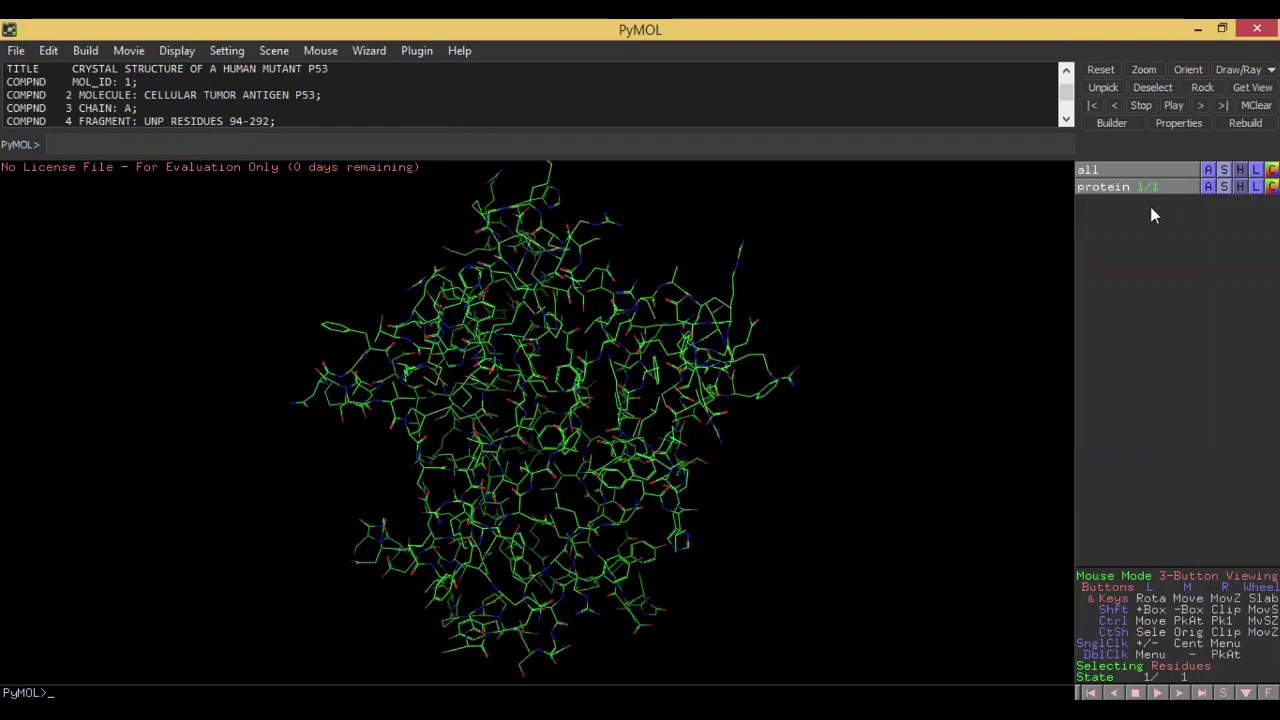
click(1223, 187)
mouse_move(1205, 208)
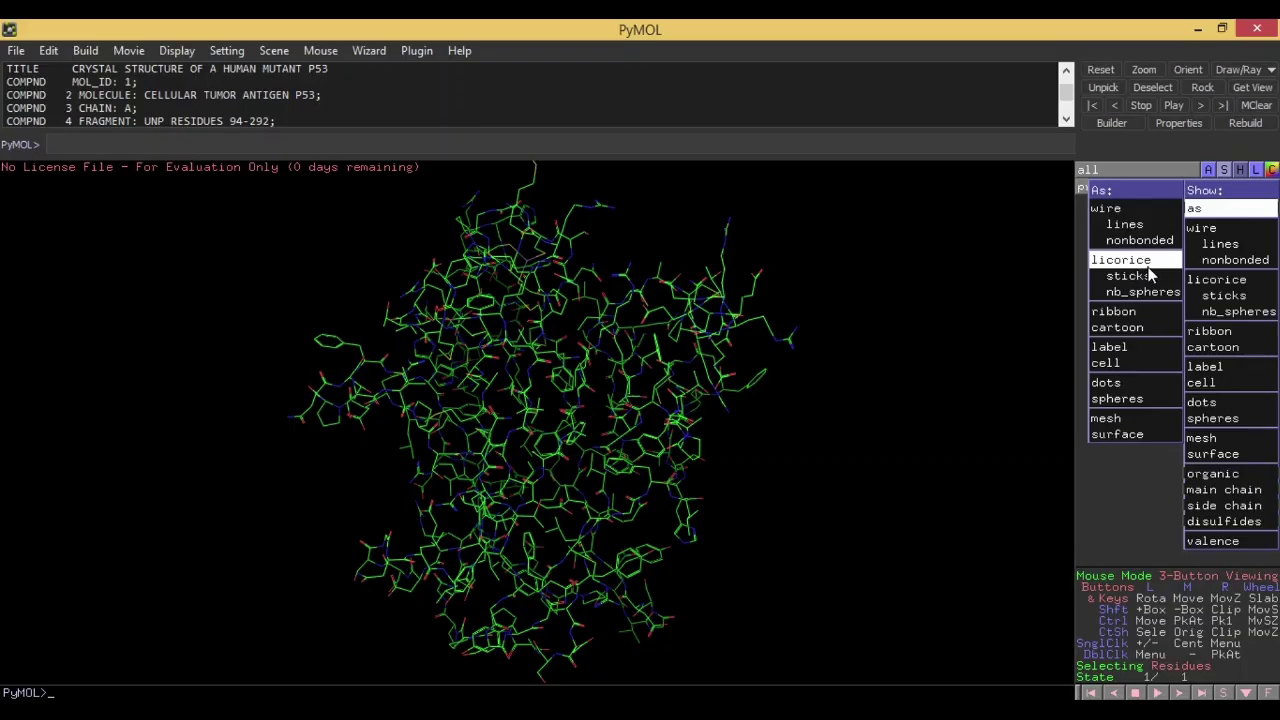
click(1150, 274)
drag(798, 335, 1030, 216)
Show the protein as a ribbon trace, then as a cartoon, rotating to inspect each
click(1223, 187)
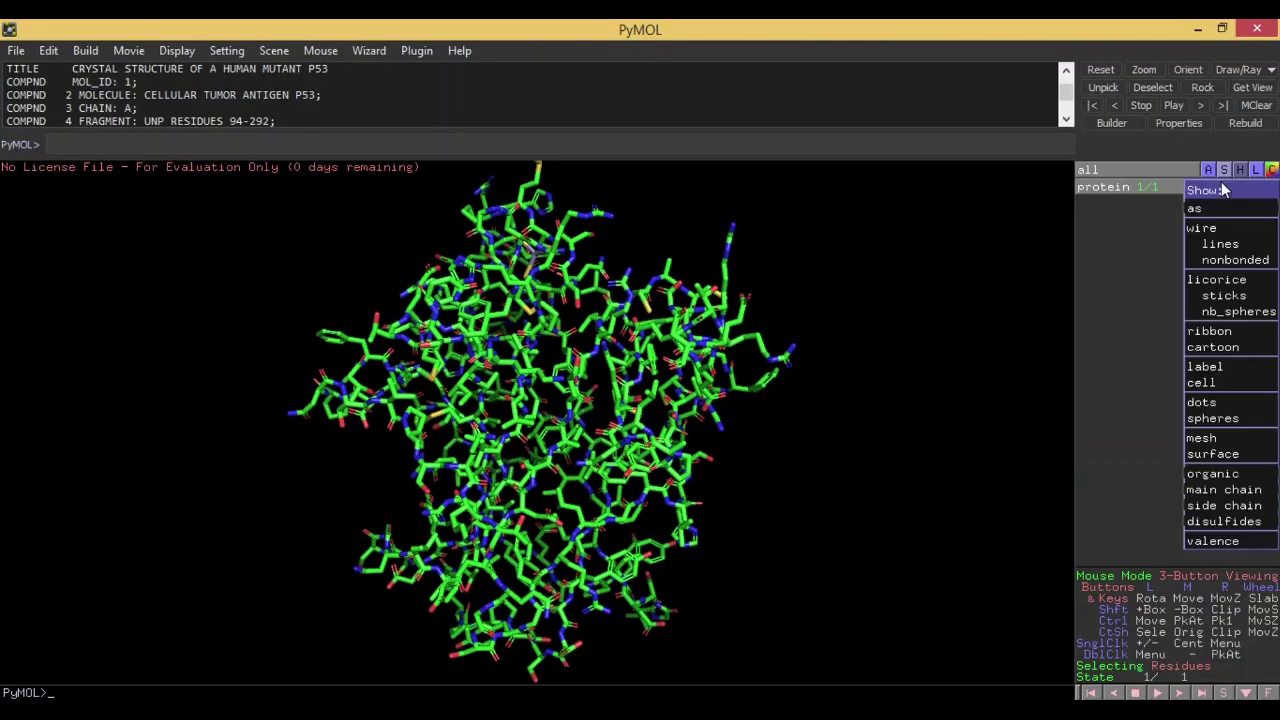
mouse_move(1224, 208)
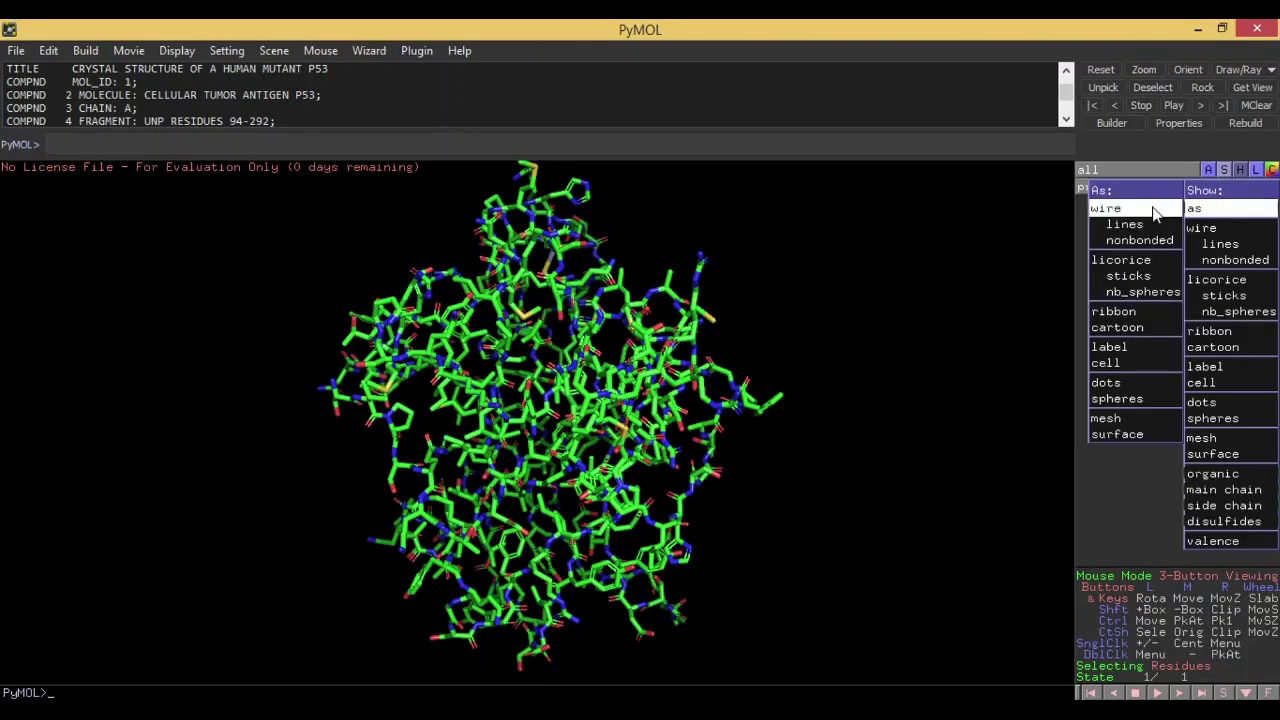
click(1120, 312)
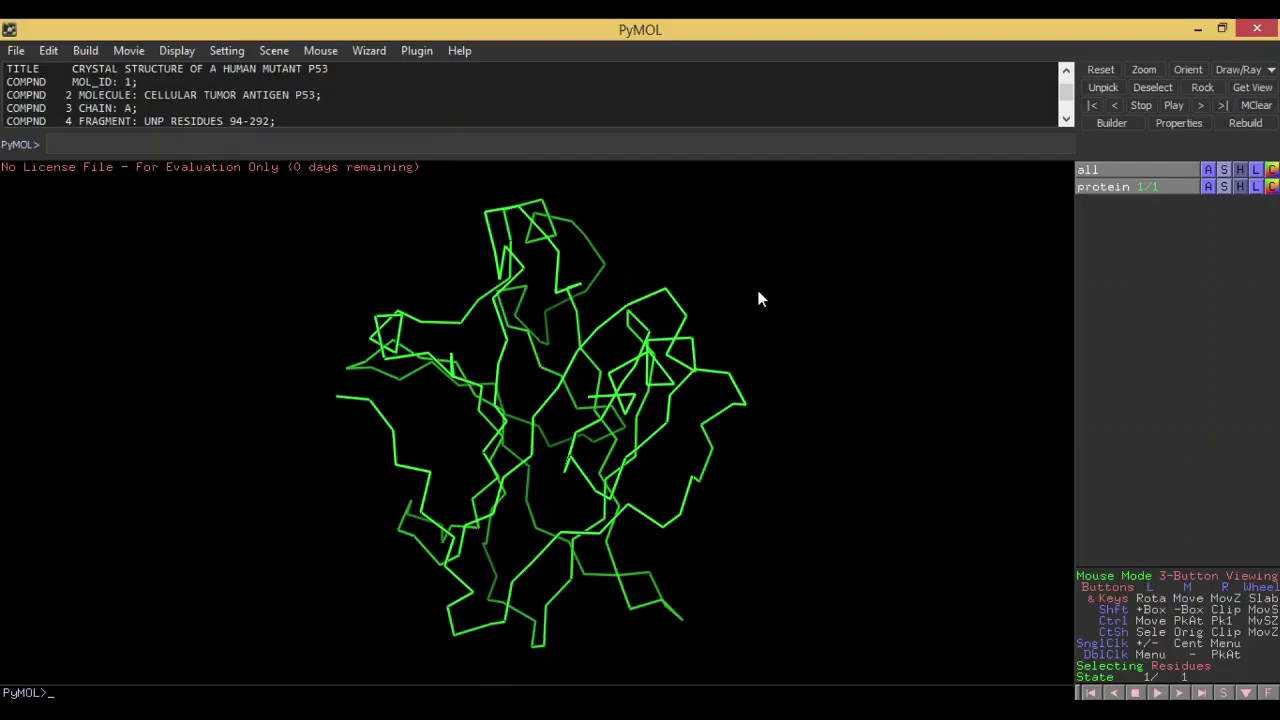
drag(758, 298, 808, 314)
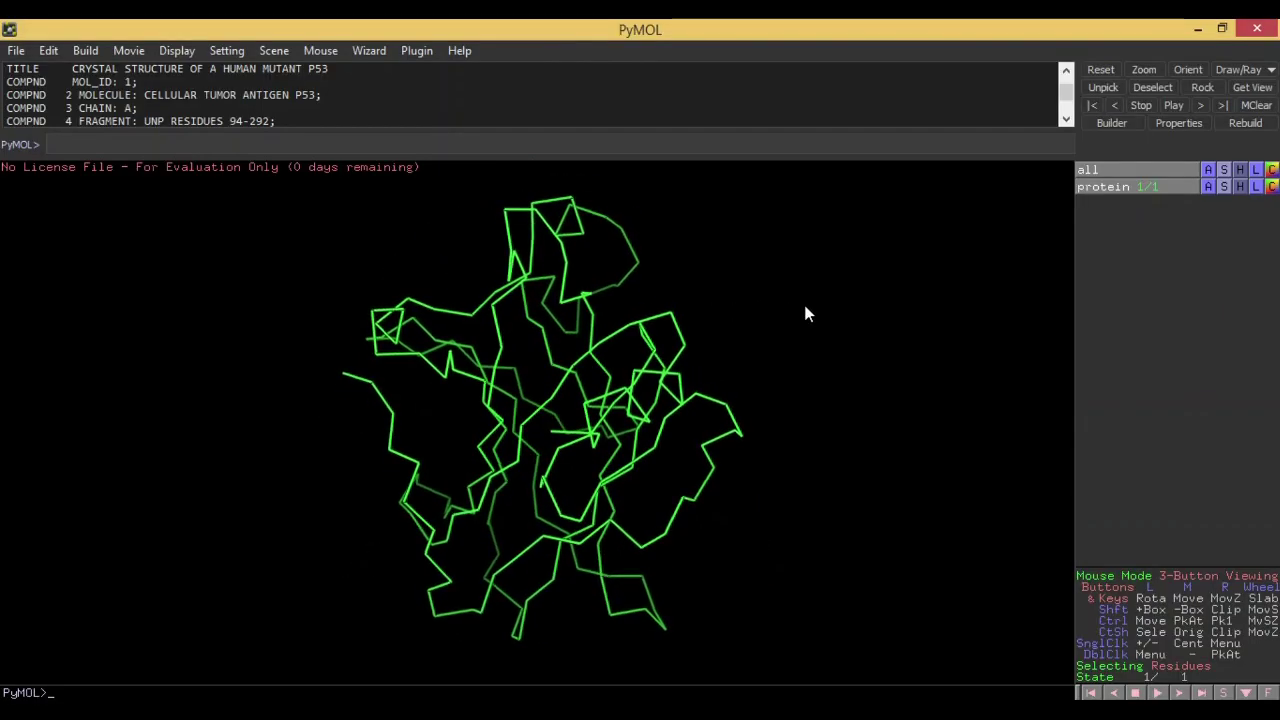
click(1222, 189)
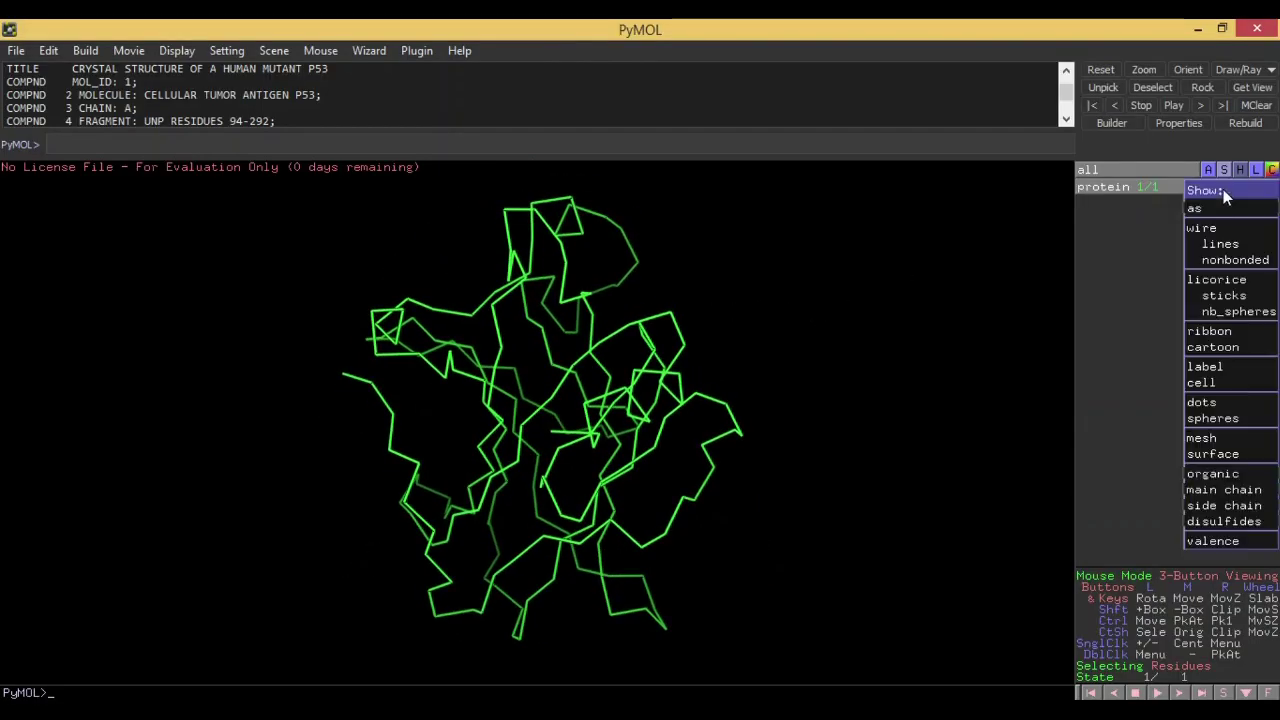
mouse_move(1230, 208)
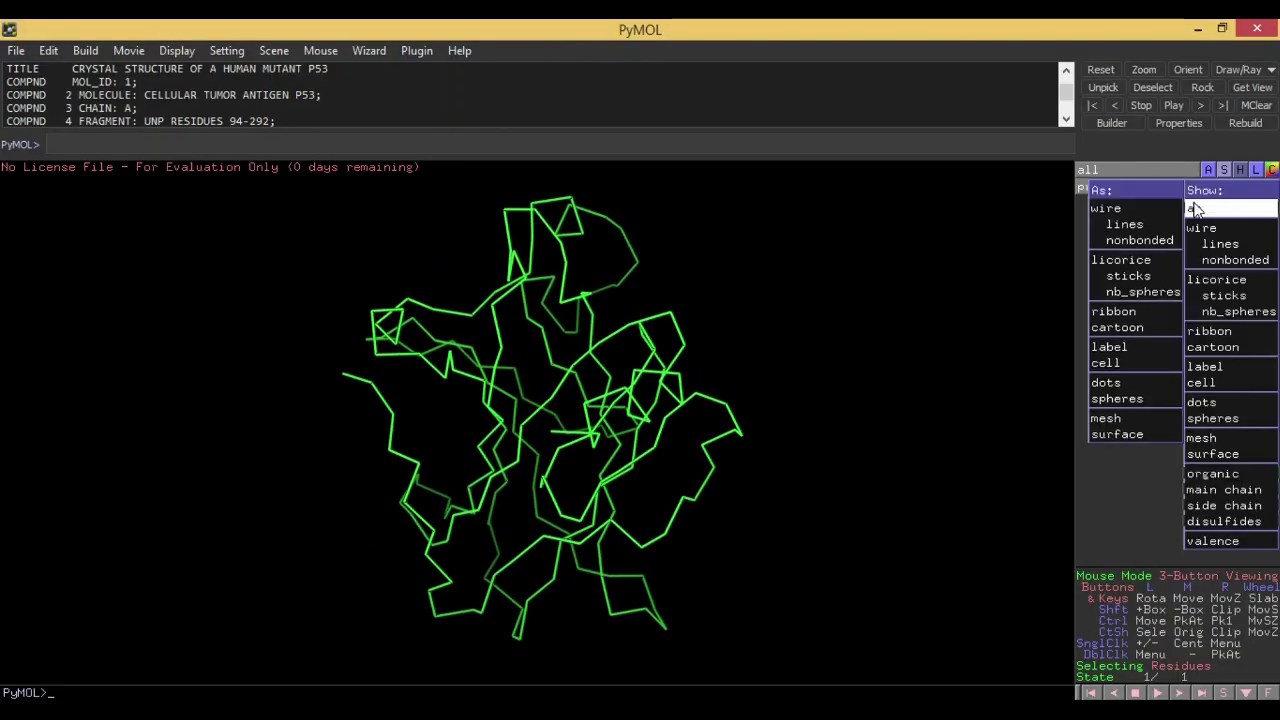
click(1120, 337)
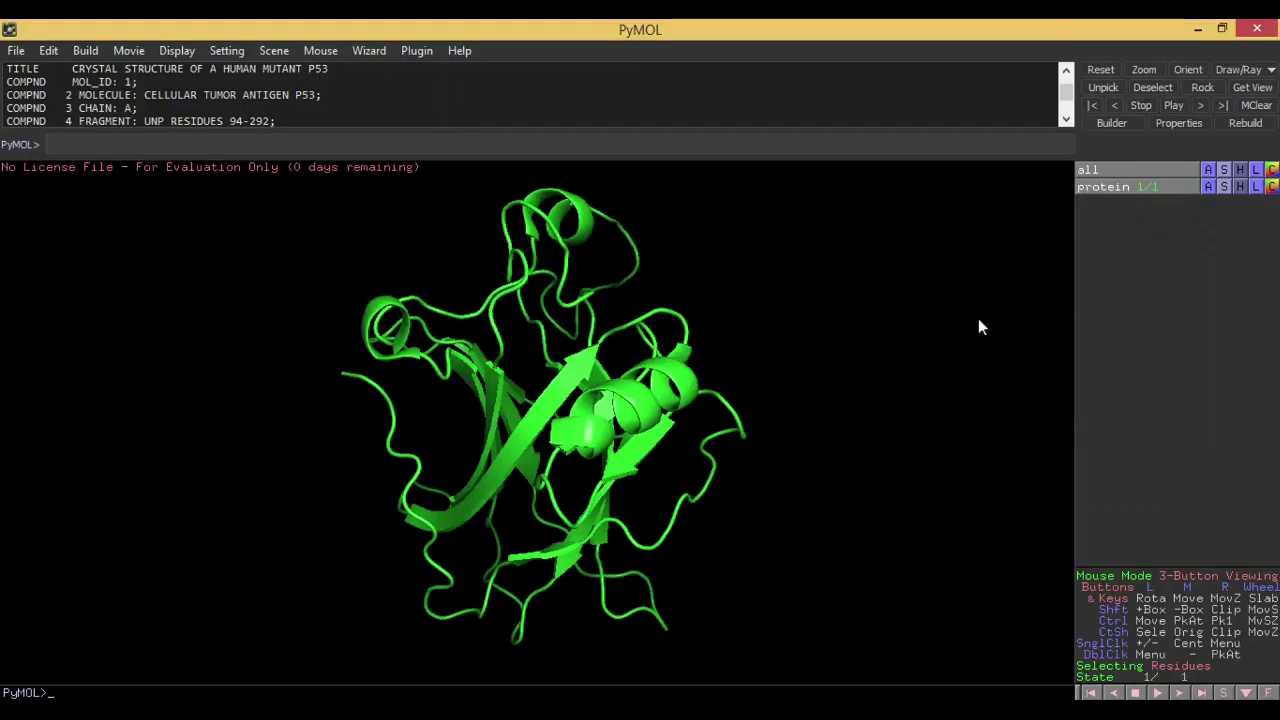
drag(730, 322, 606, 362)
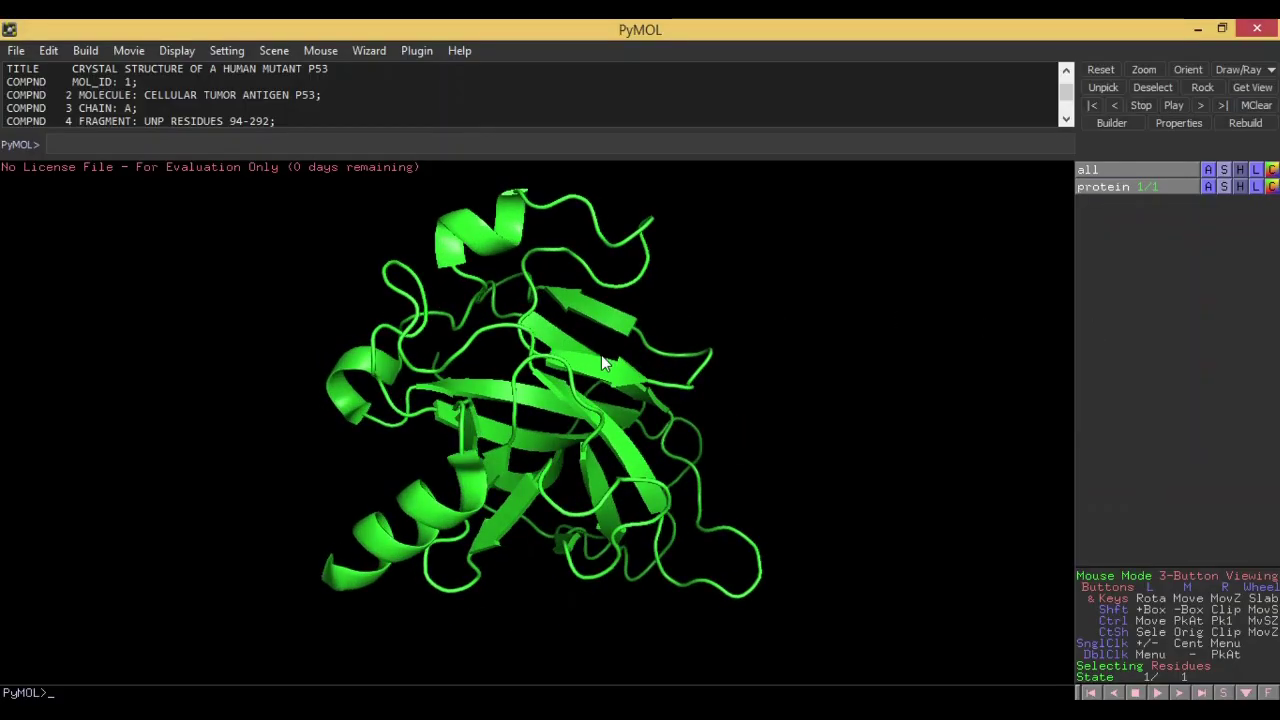
drag(495, 454, 451, 398)
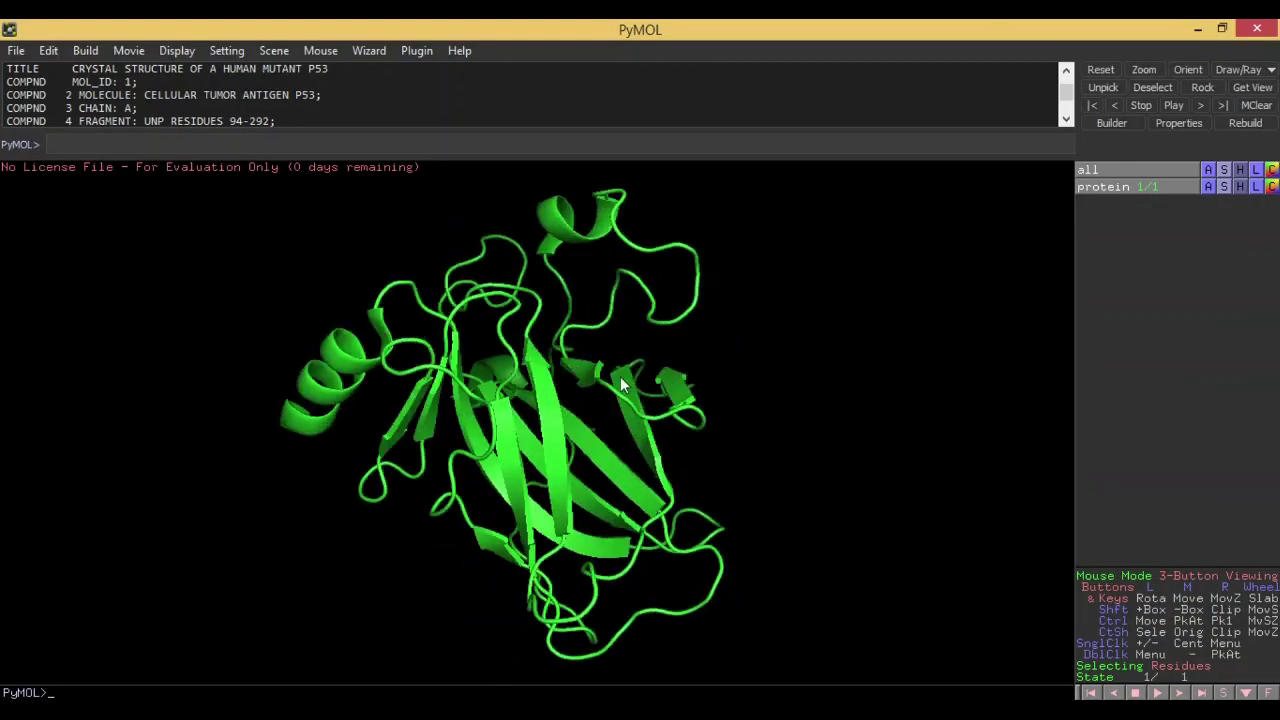
drag(620, 385, 469, 393)
drag(614, 357, 555, 386)
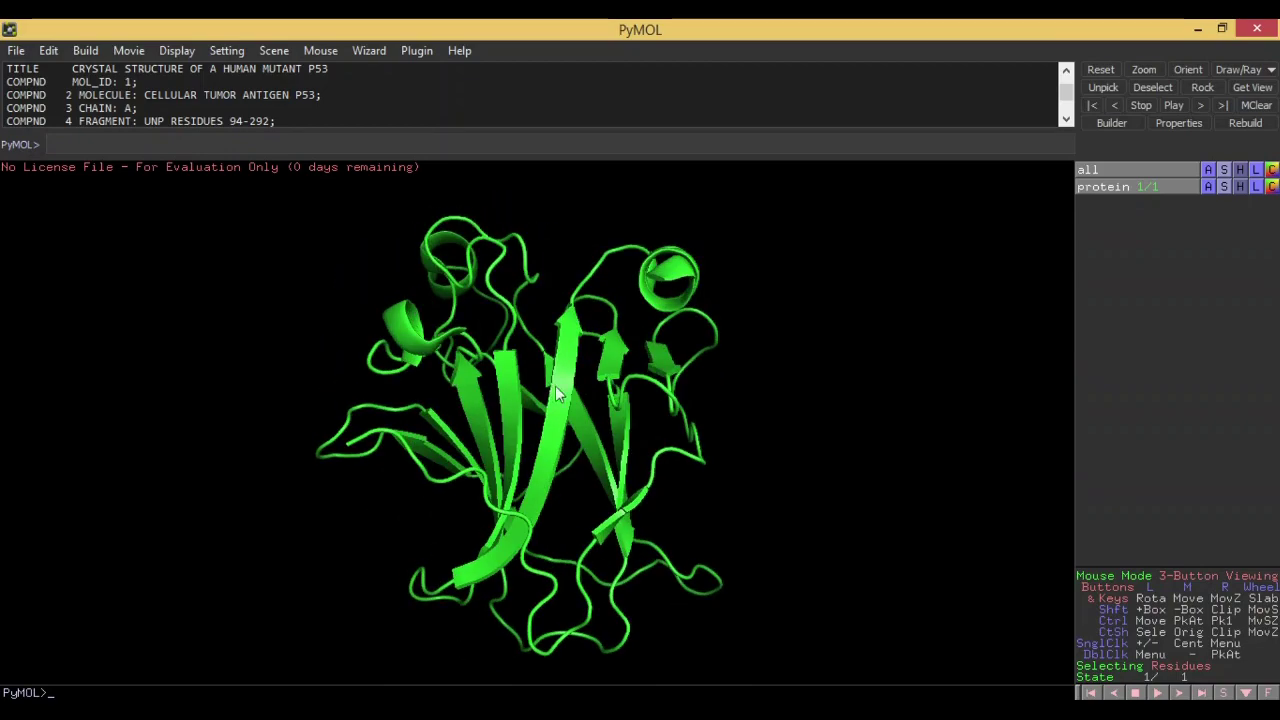
Display the protein as dots, then as space-filling spheres, rotating each view
click(1222, 187)
mouse_move(1229, 208)
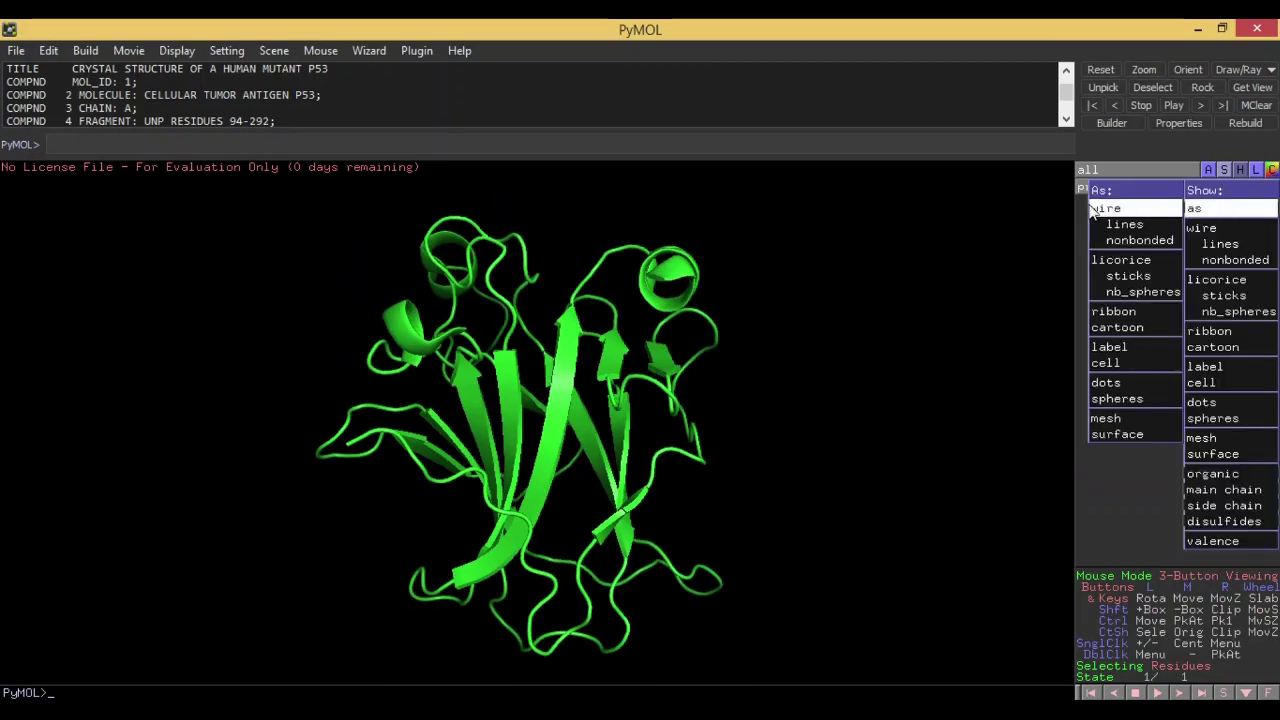
click(1135, 385)
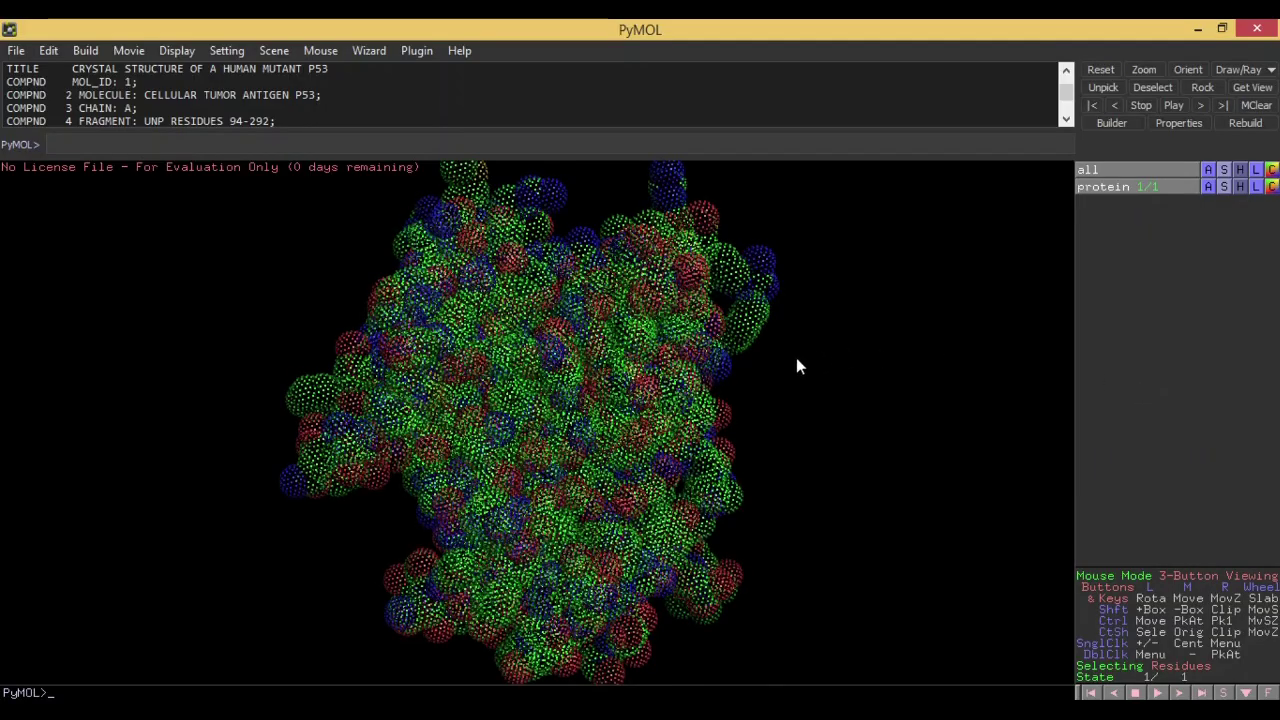
drag(797, 362, 624, 375)
click(1223, 186)
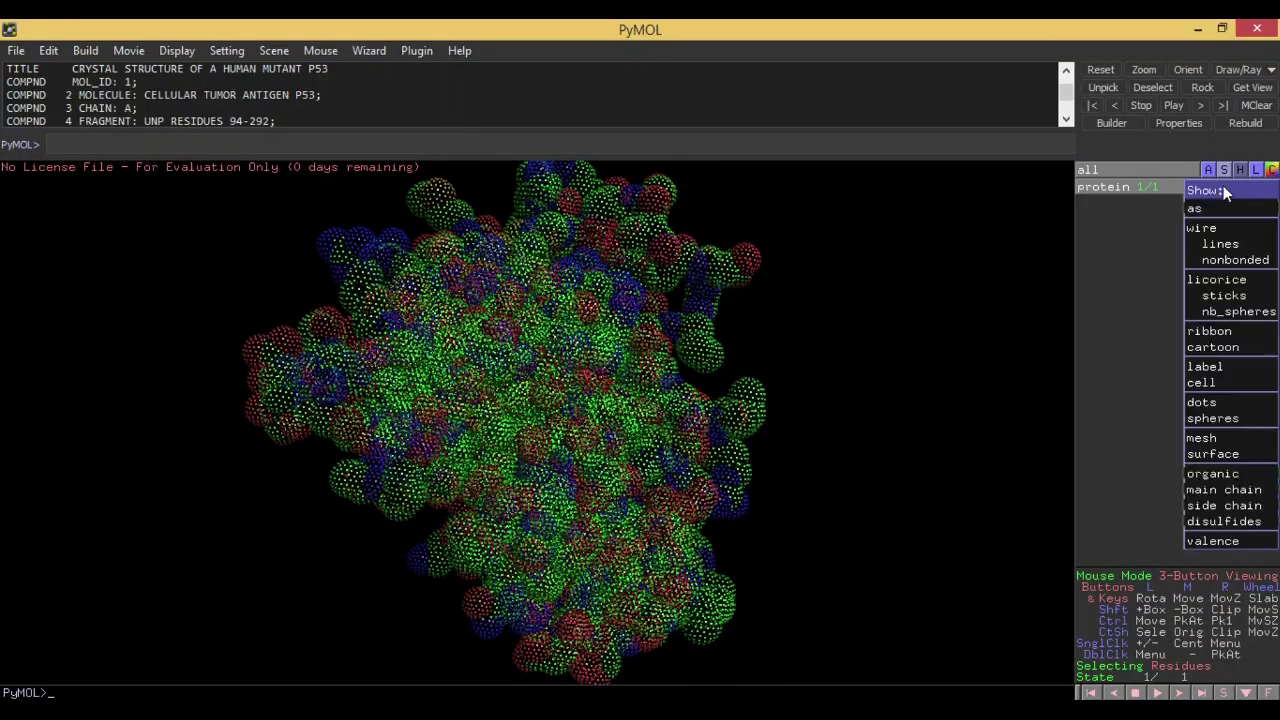
mouse_move(1218, 207)
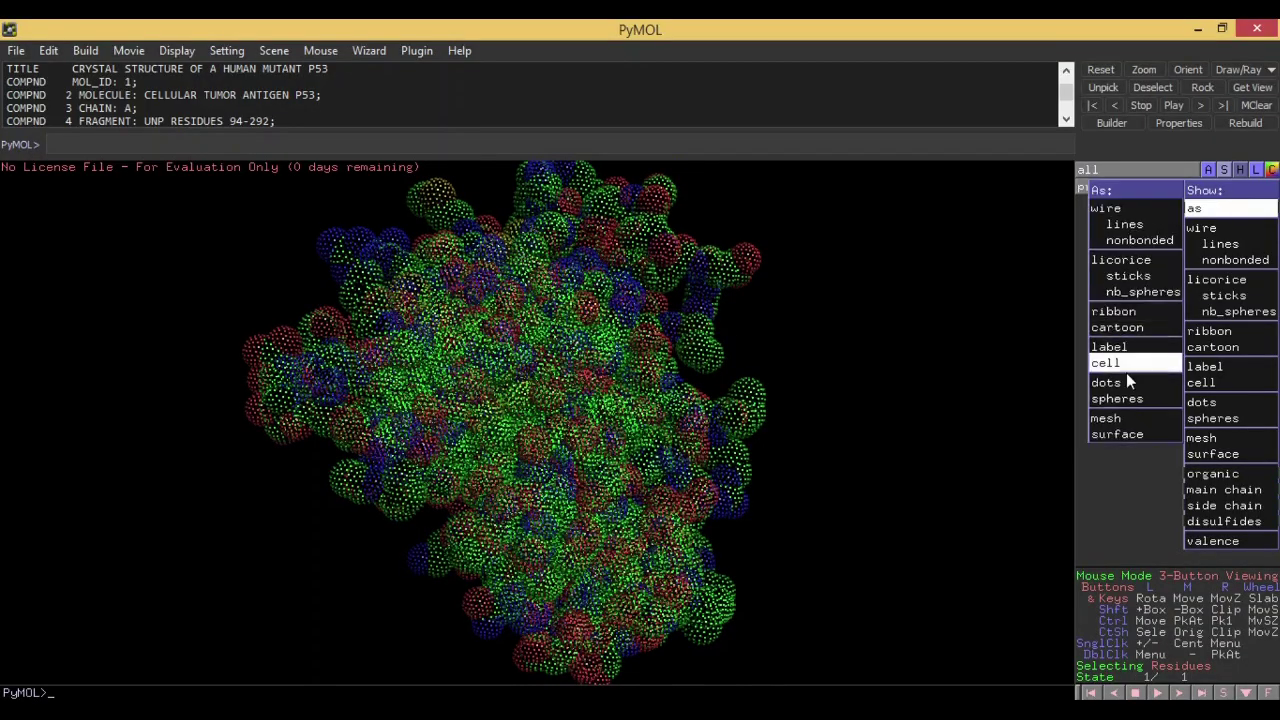
click(1130, 398)
drag(764, 375, 598, 382)
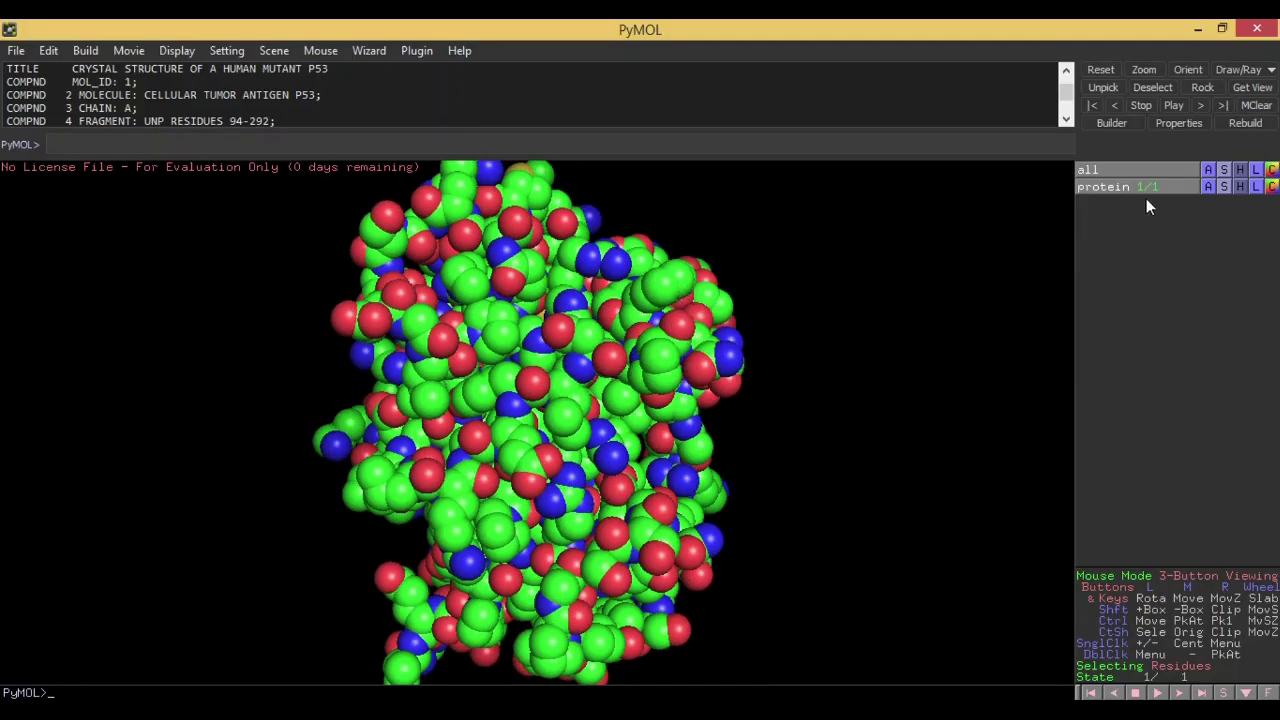
Render the protein as a mesh, rotating and zooming in and out to inspect it
click(1223, 187)
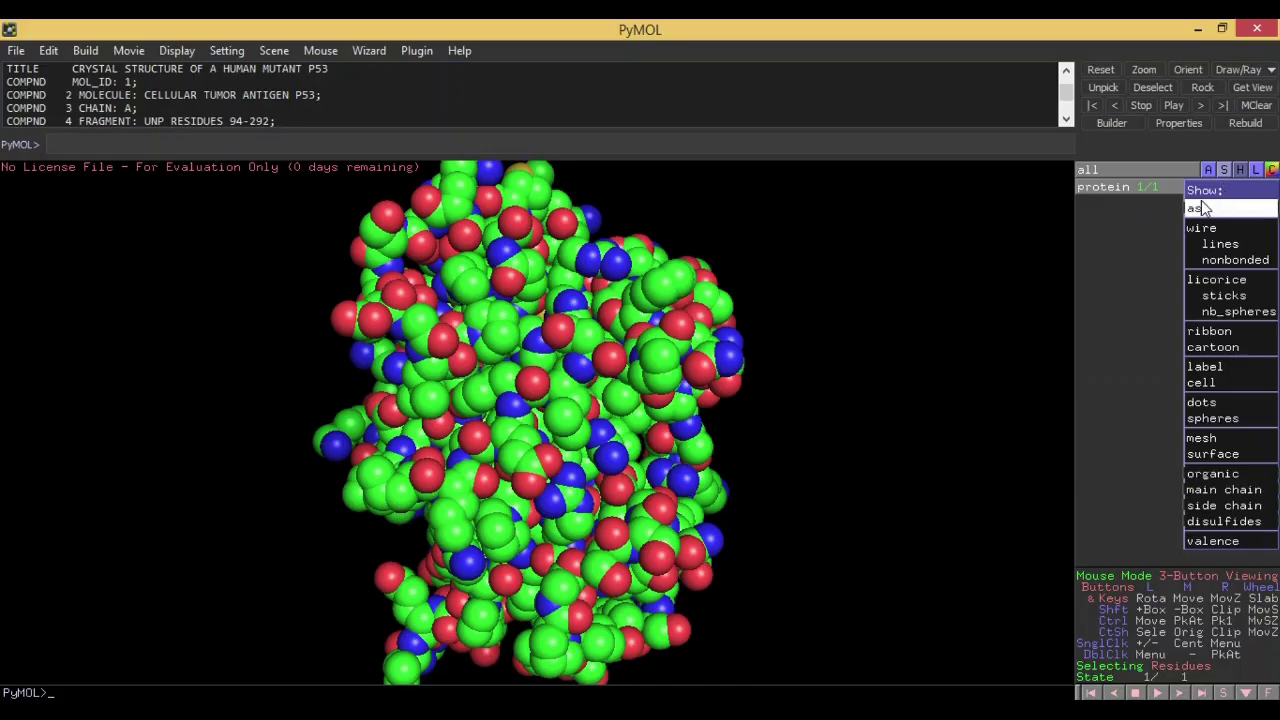
mouse_move(1207, 209)
click(1102, 419)
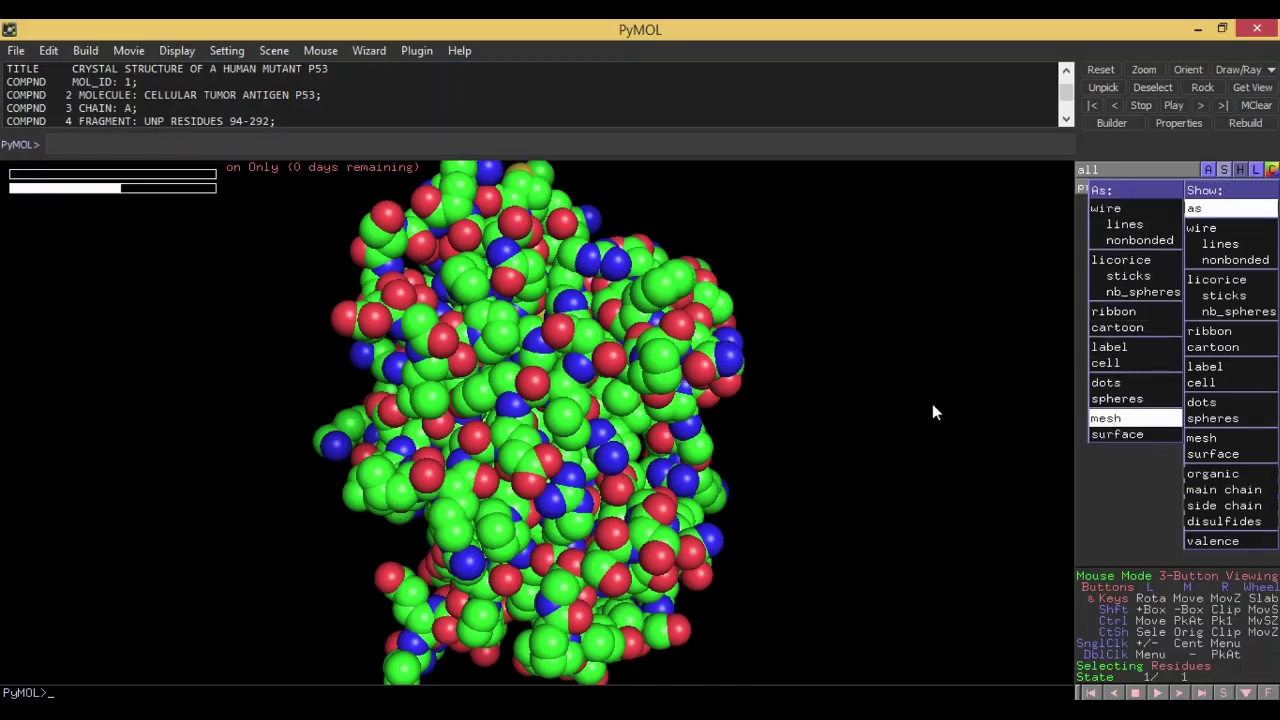
drag(733, 358, 690, 375)
right_drag(771, 346, 768, 630)
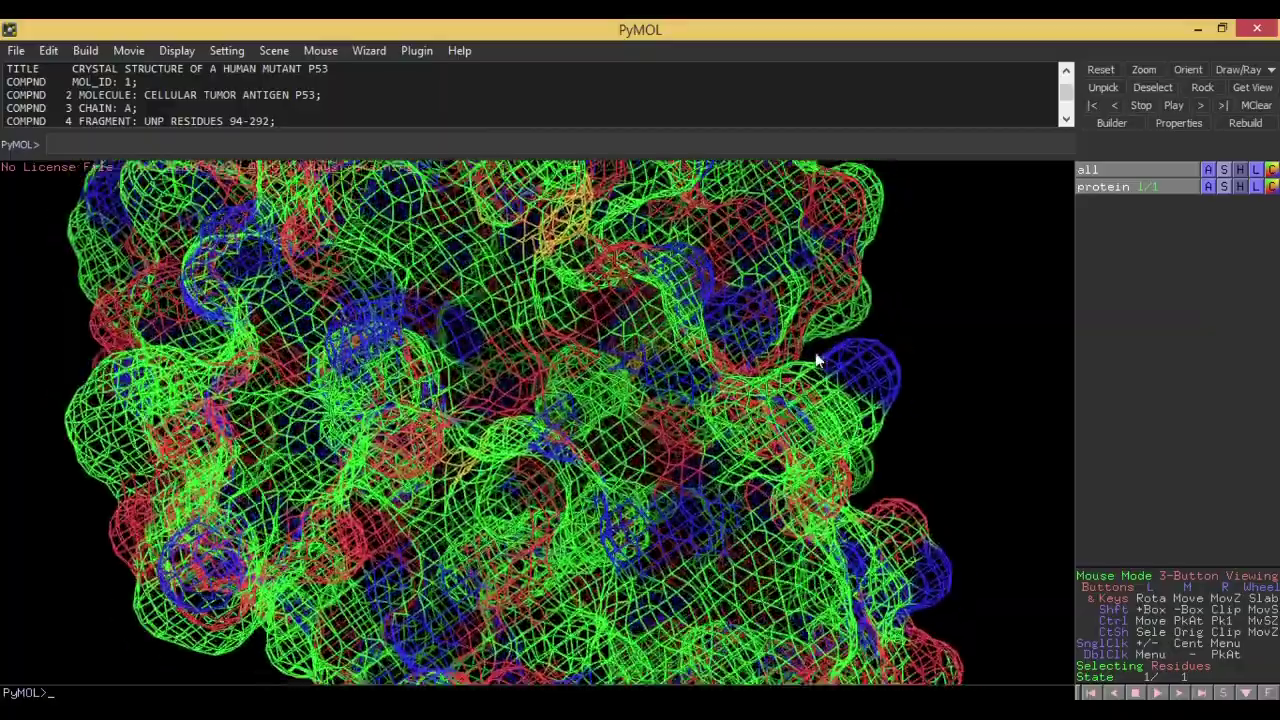
right_drag(815, 352, 684, 214)
right_drag(743, 408, 671, 183)
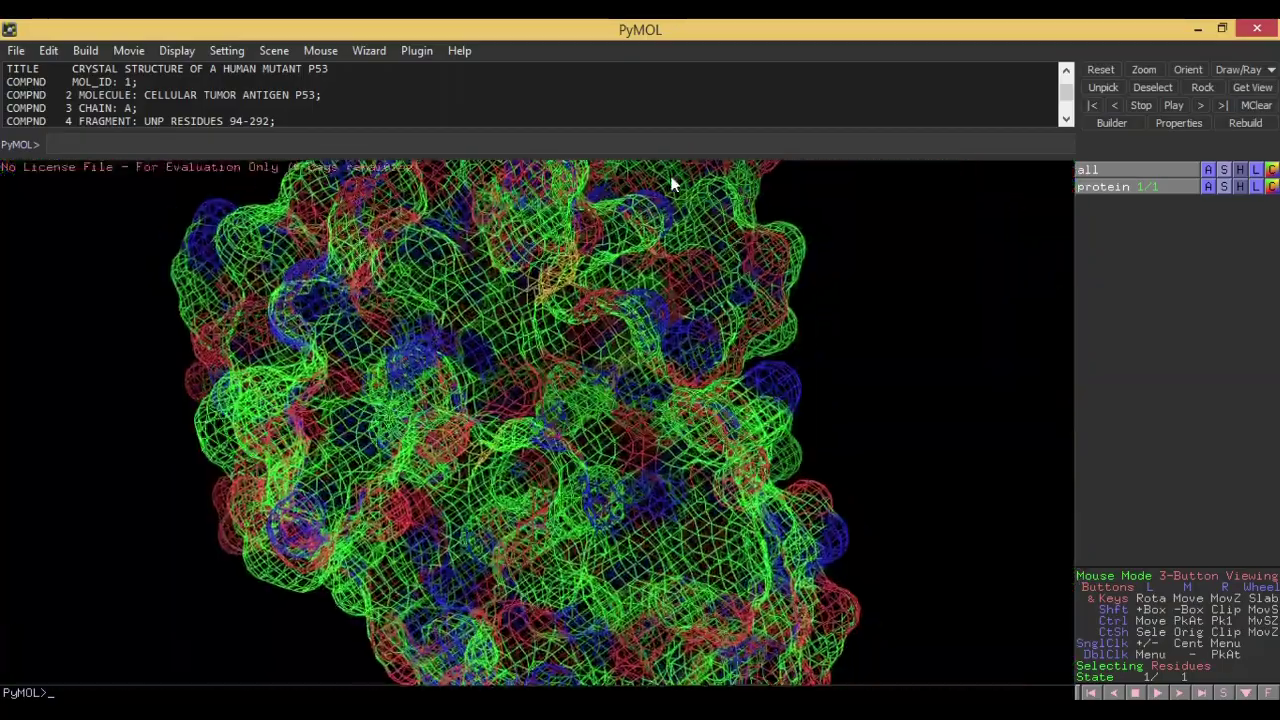
right_drag(677, 334, 678, 237)
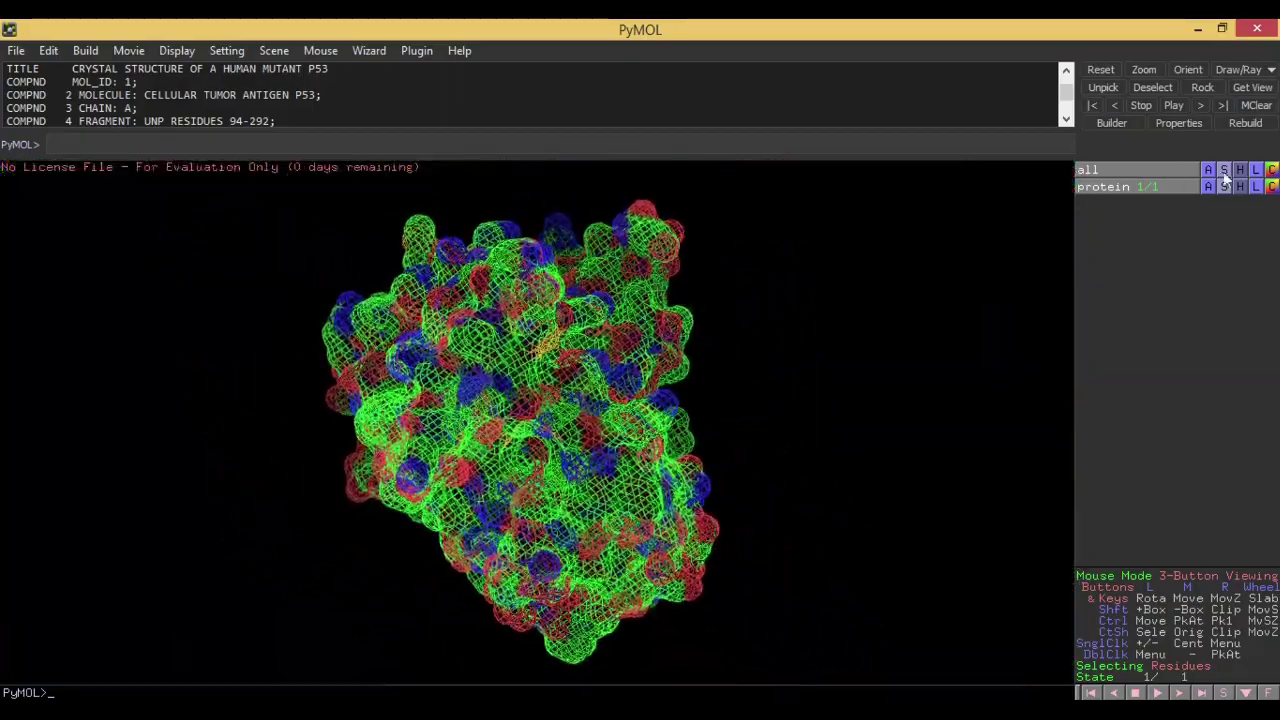
Switch the protein to a solid surface and rotate it to inspect
click(1224, 187)
mouse_move(1190, 208)
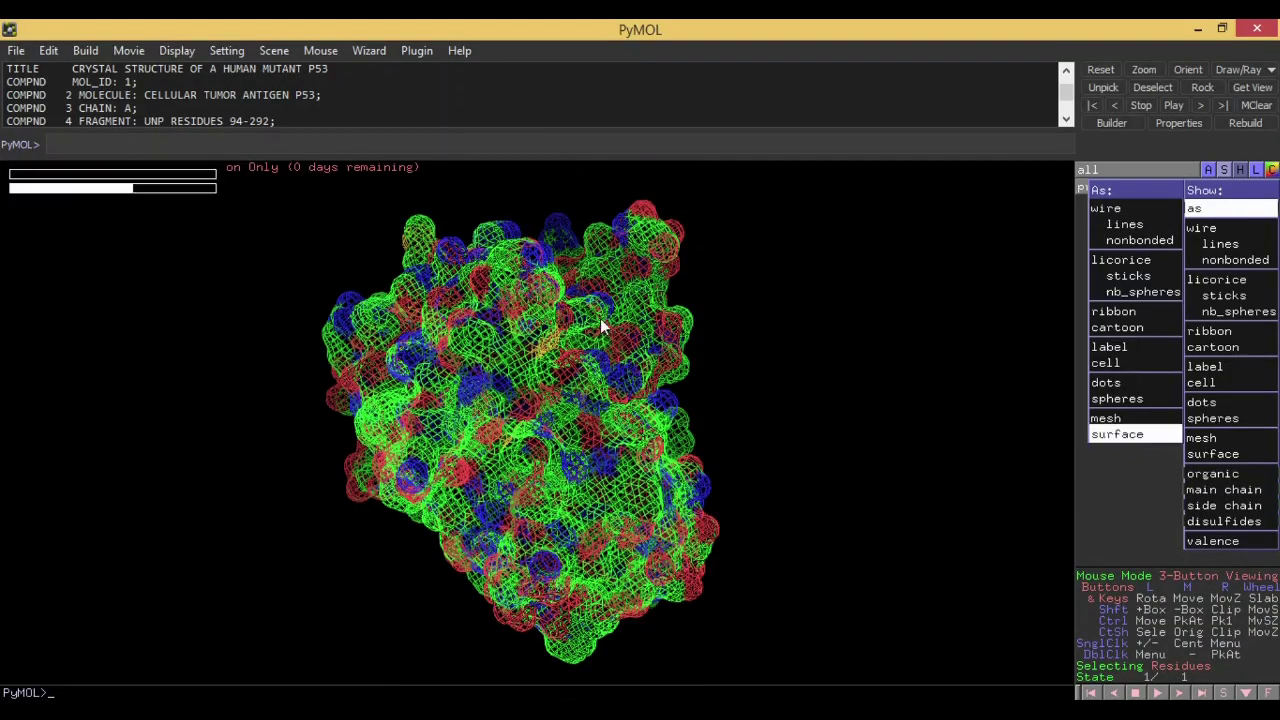
drag(715, 375, 312, 397)
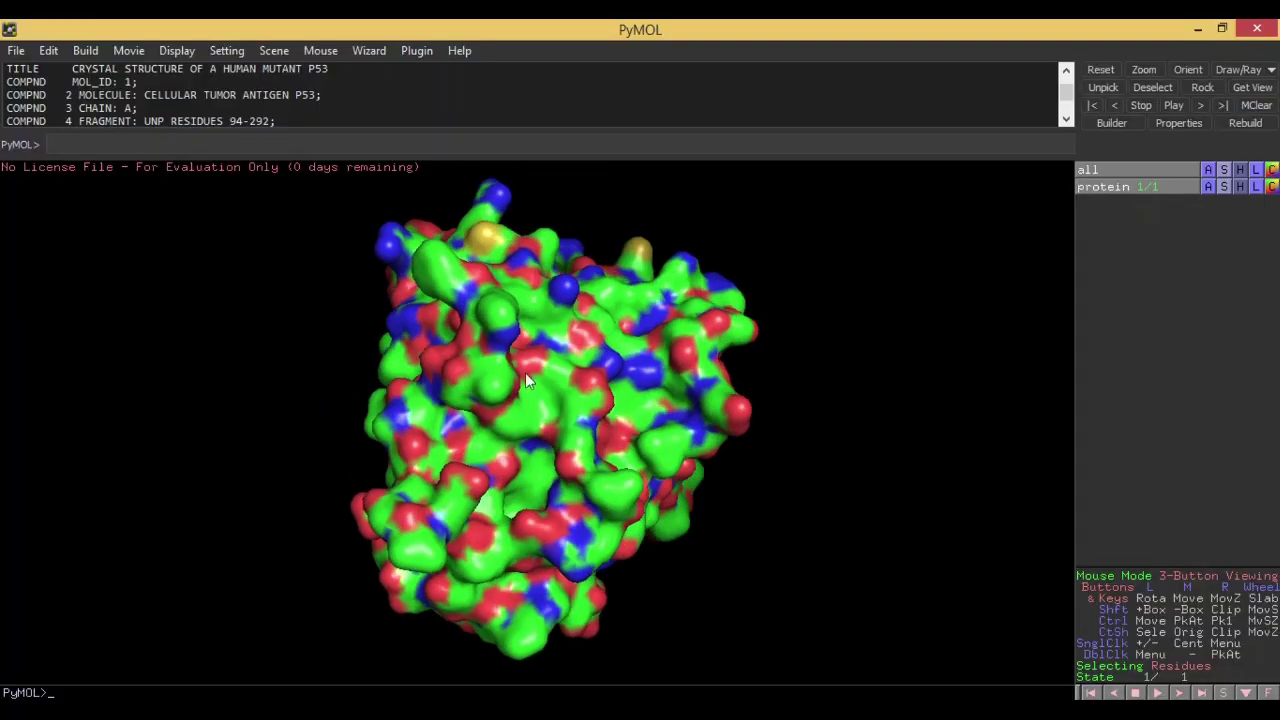
drag(732, 383, 459, 390)
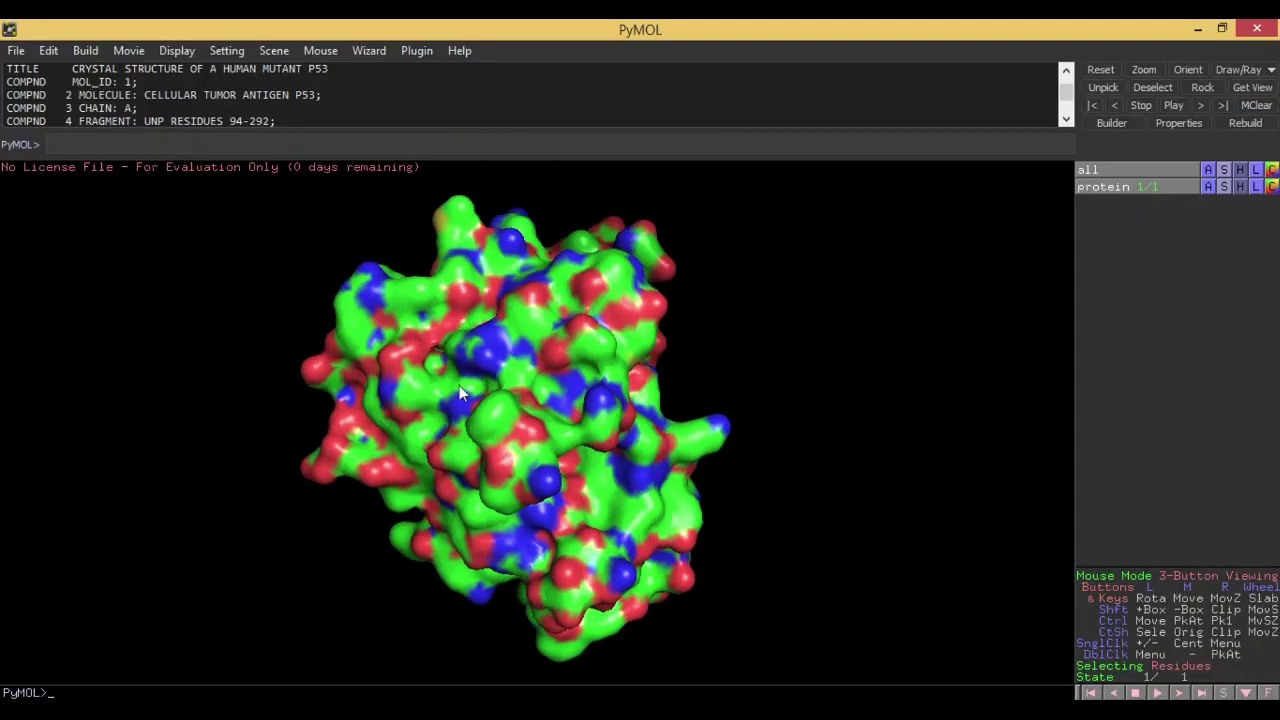
drag(727, 403, 560, 415)
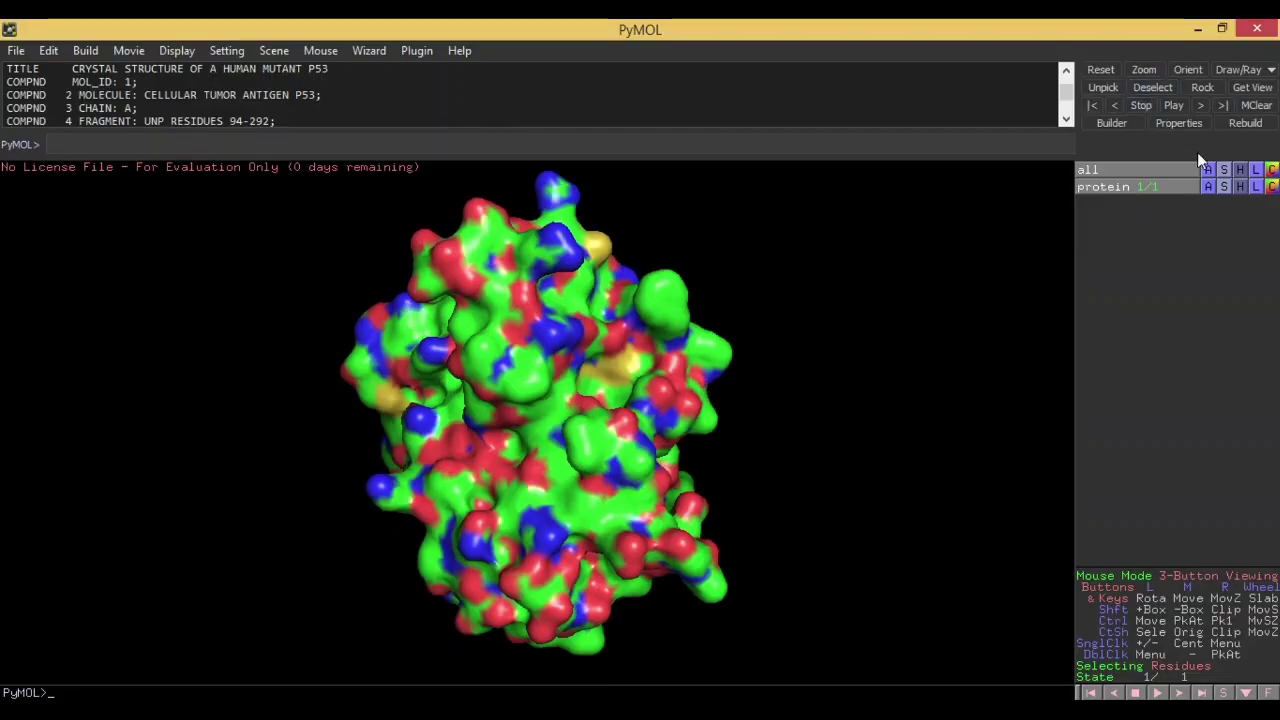
Label the protein's residues with one-letter codes via L > residues and zoom into the surface
click(1240, 186)
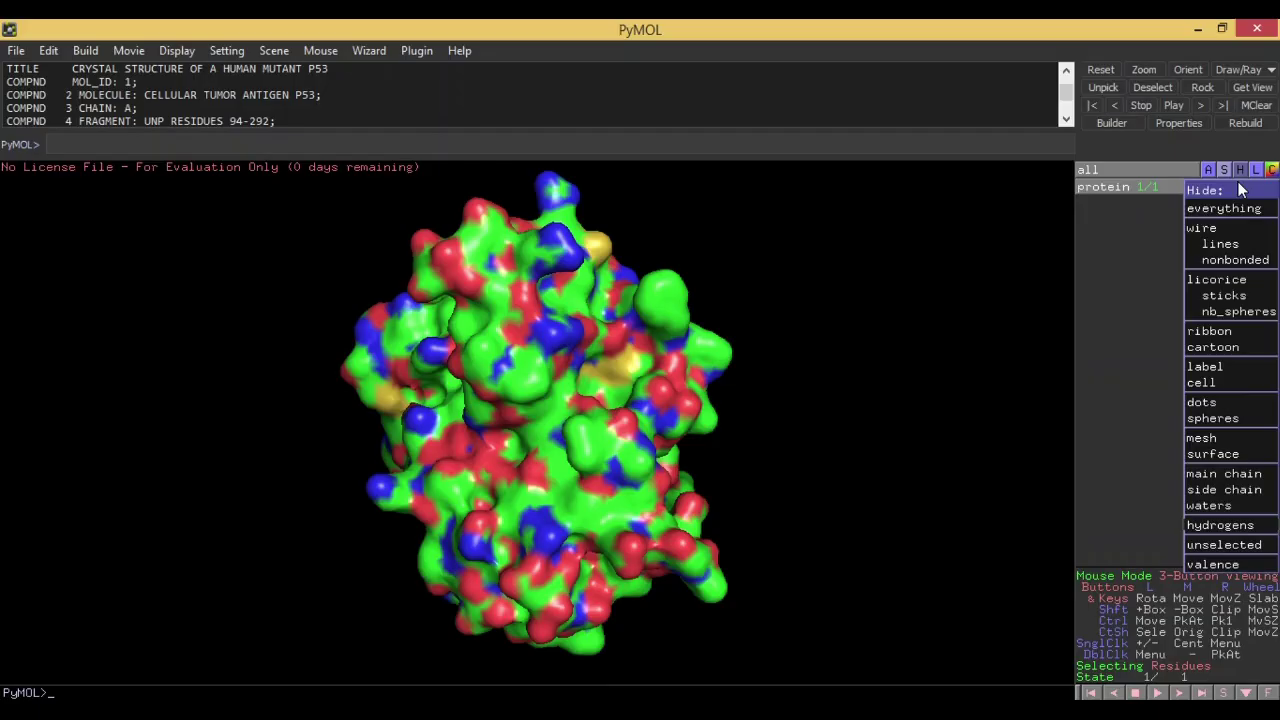
click(1102, 237)
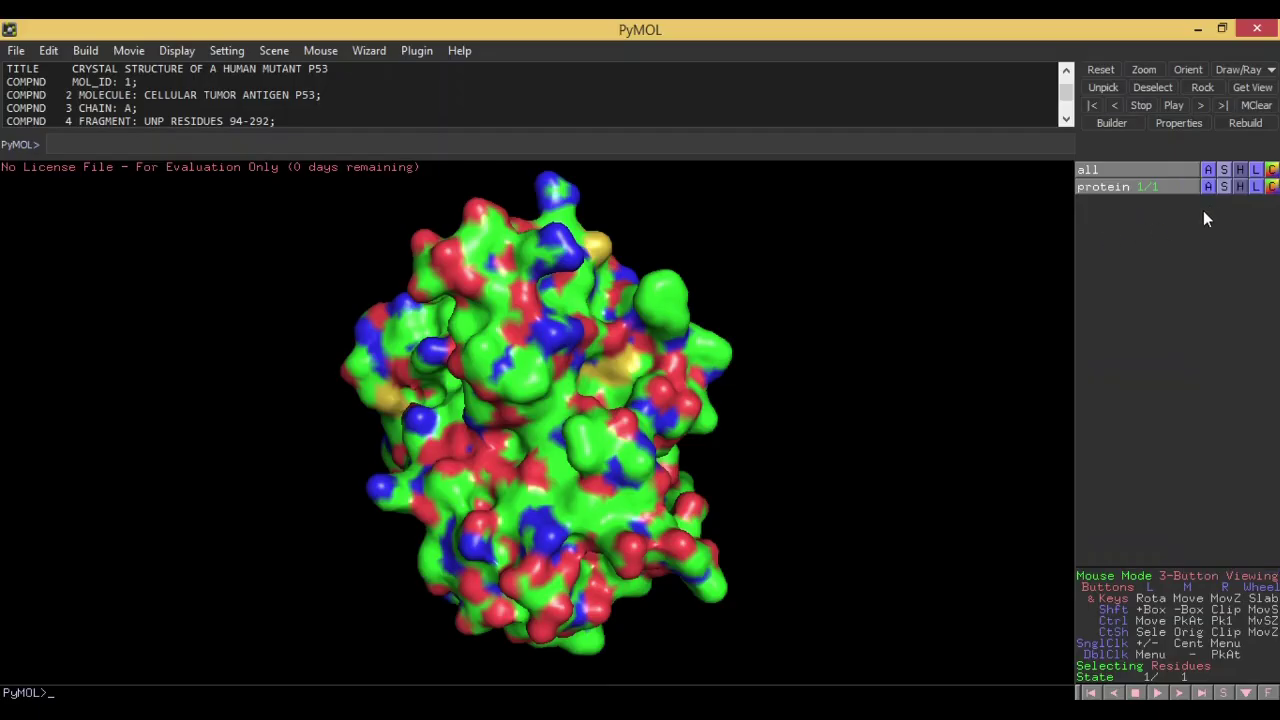
click(1256, 187)
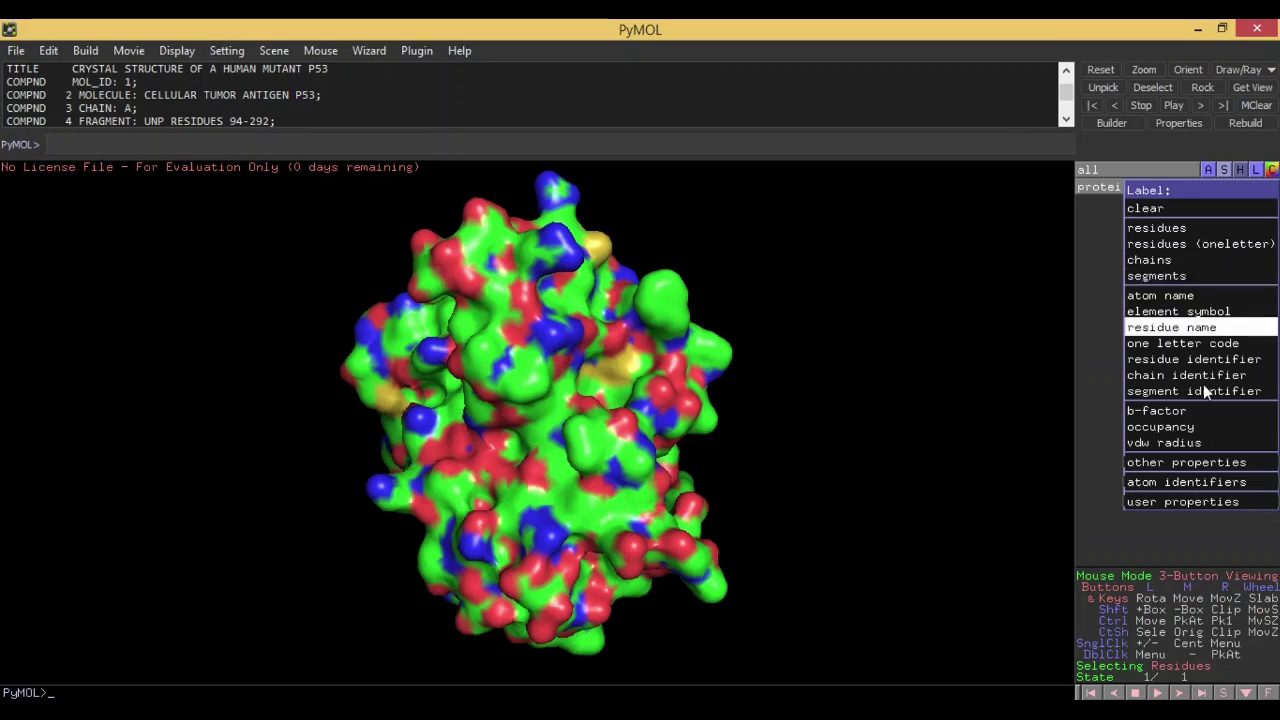
click(1221, 244)
right_drag(772, 285, 626, 430)
Show the protein as wire lines labelled with one-letter residue codes
click(1225, 187)
mouse_move(1228, 212)
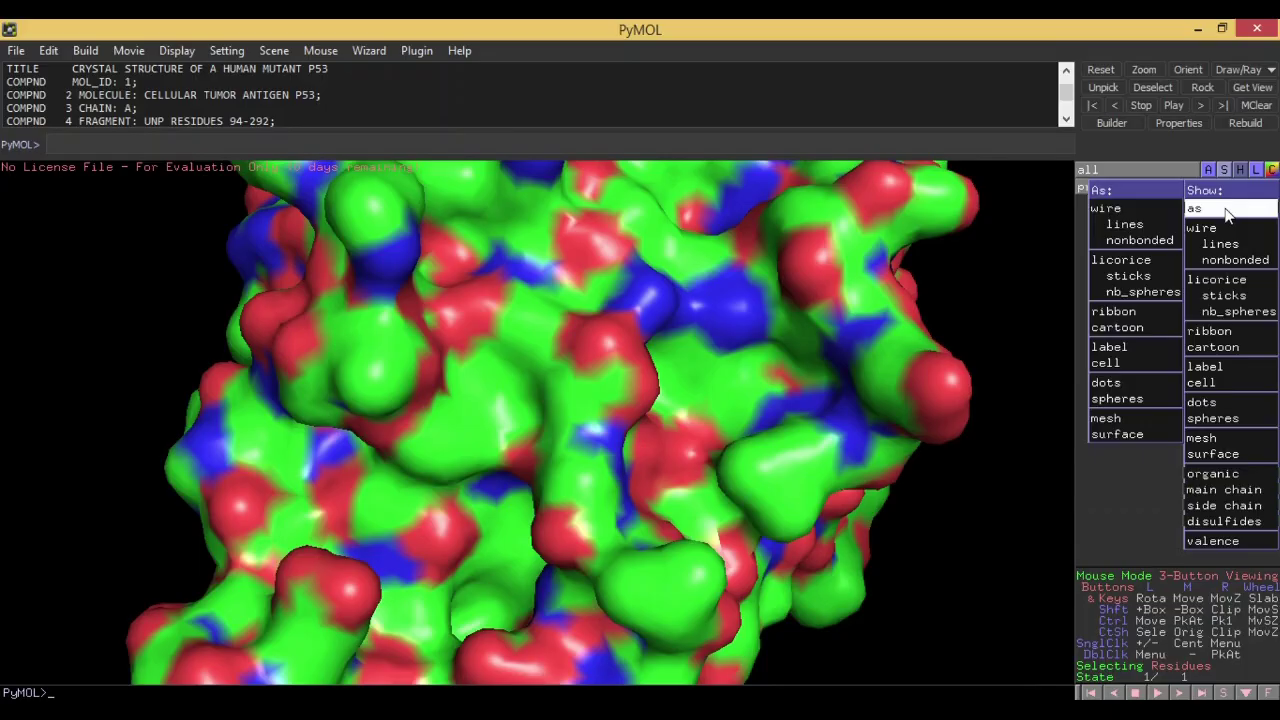
click(1168, 212)
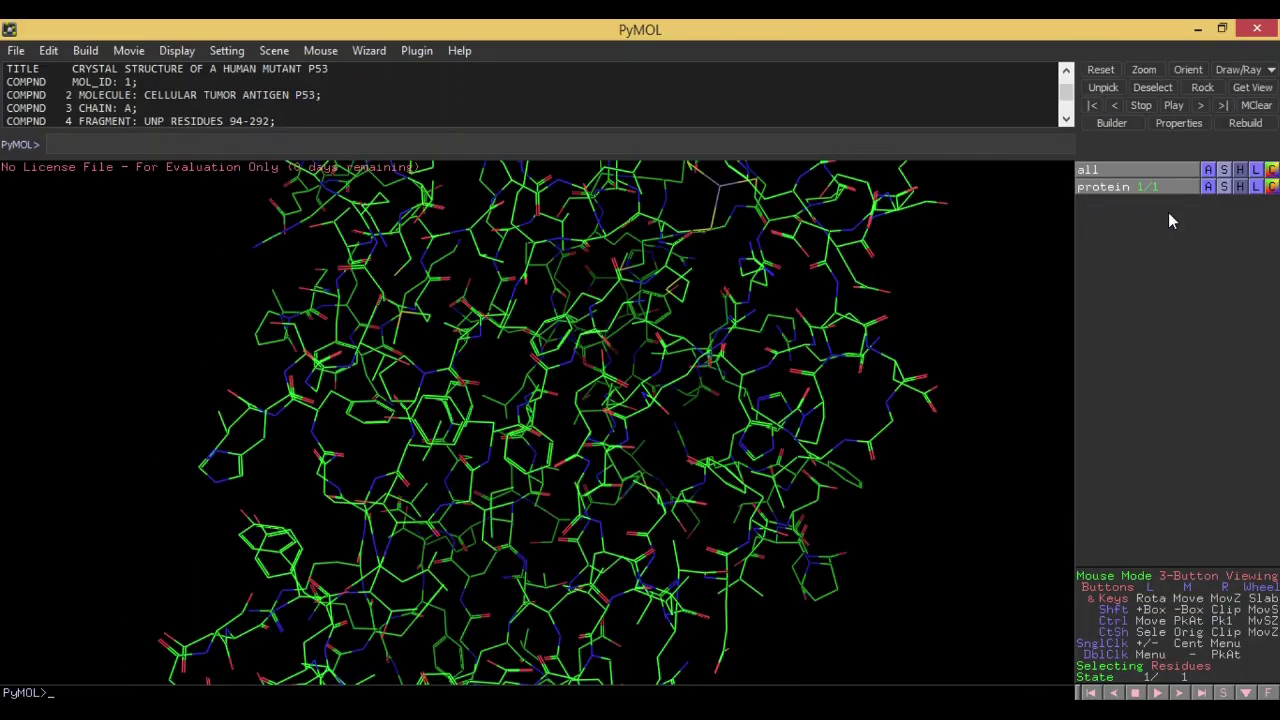
click(1256, 187)
click(1230, 246)
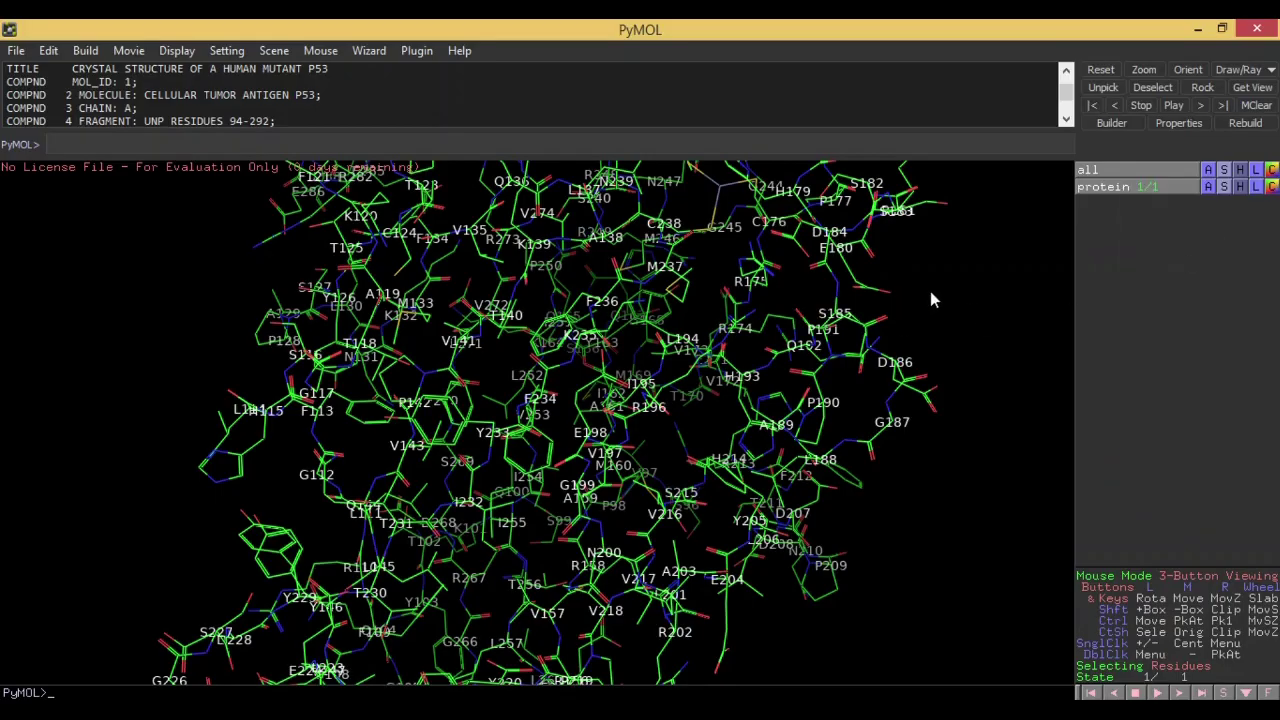
Rotate and zoom in on the labelled residues, then zoom out to fit the whole protein
drag(930, 291, 709, 350)
drag(820, 326, 622, 352)
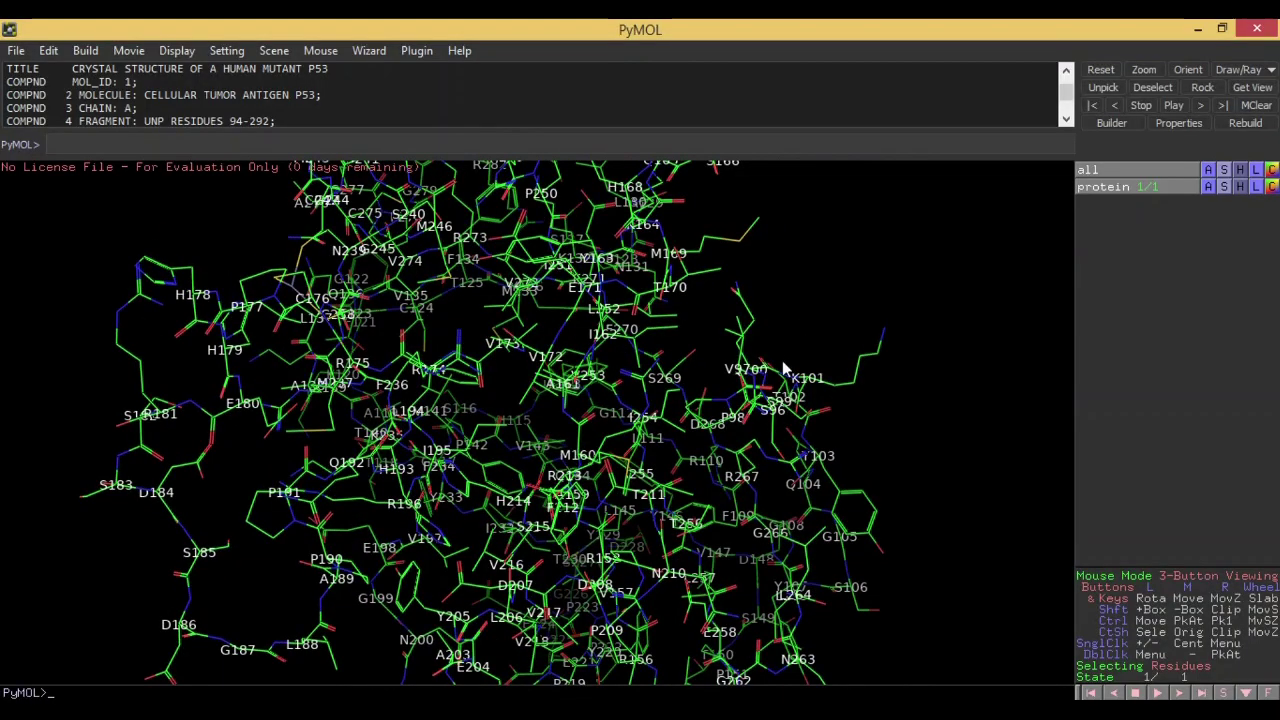
right_drag(857, 317, 875, 530)
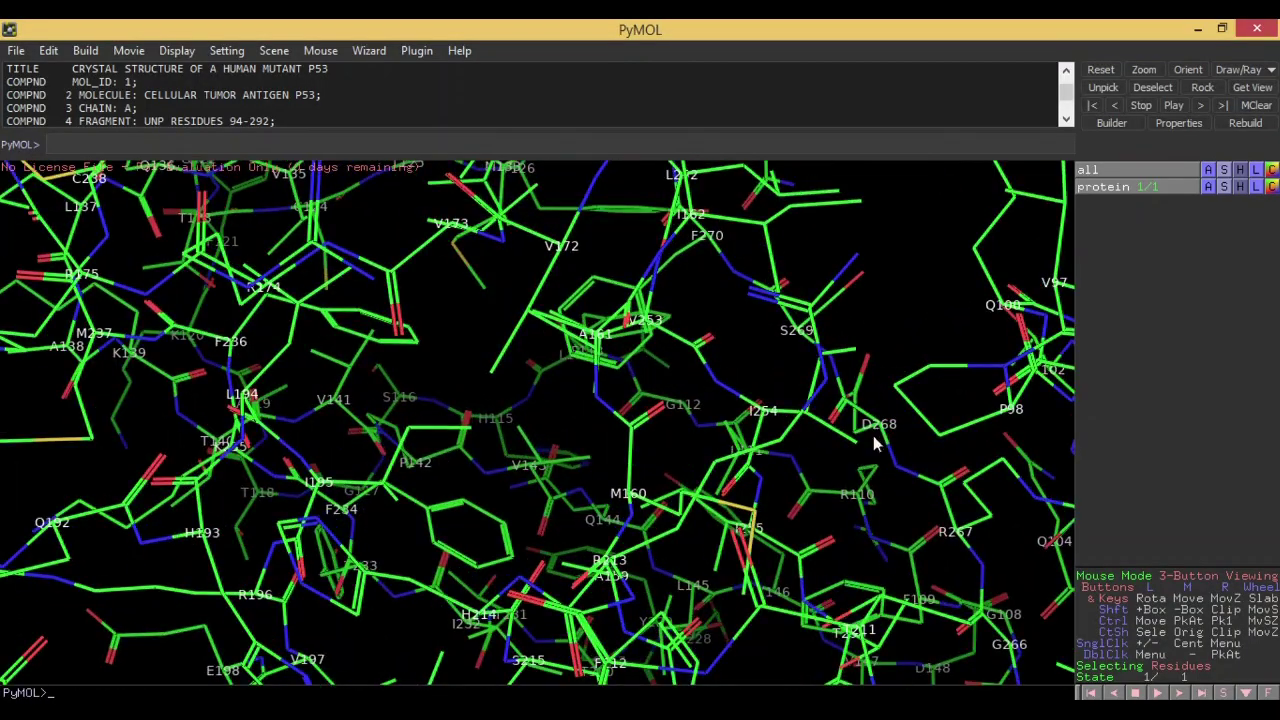
drag(878, 445, 576, 305)
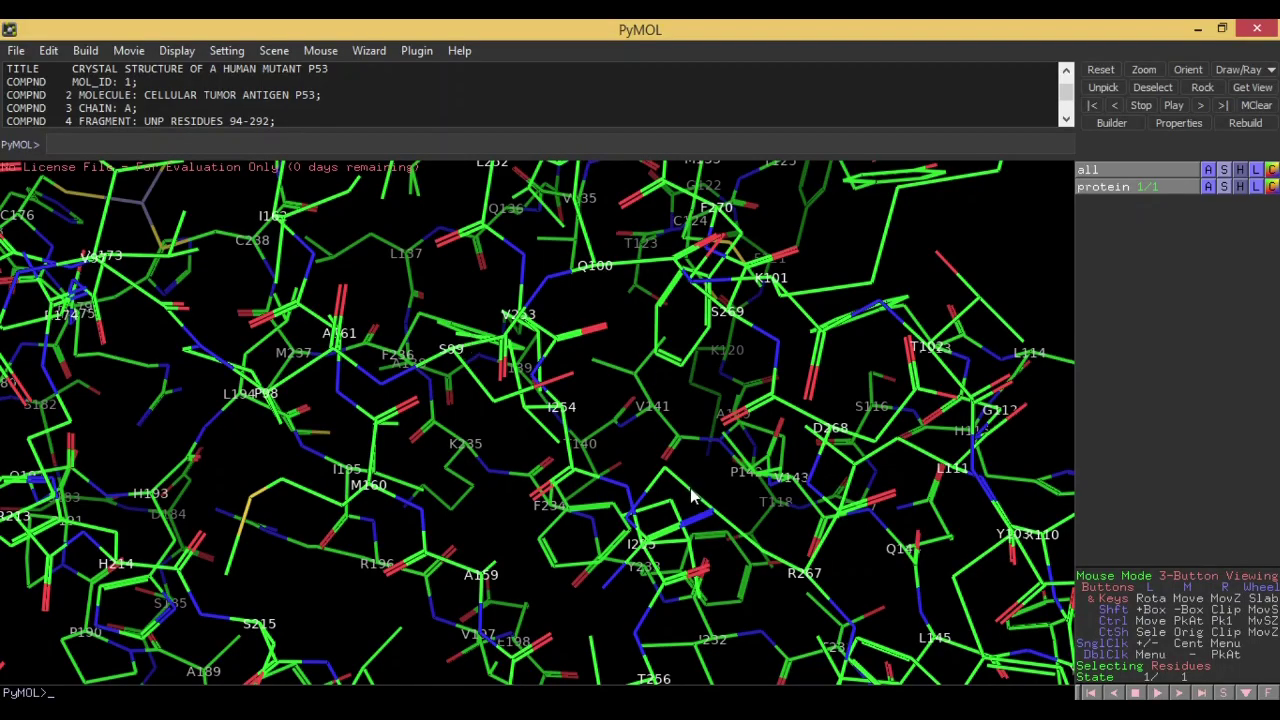
right_drag(690, 495, 725, 297)
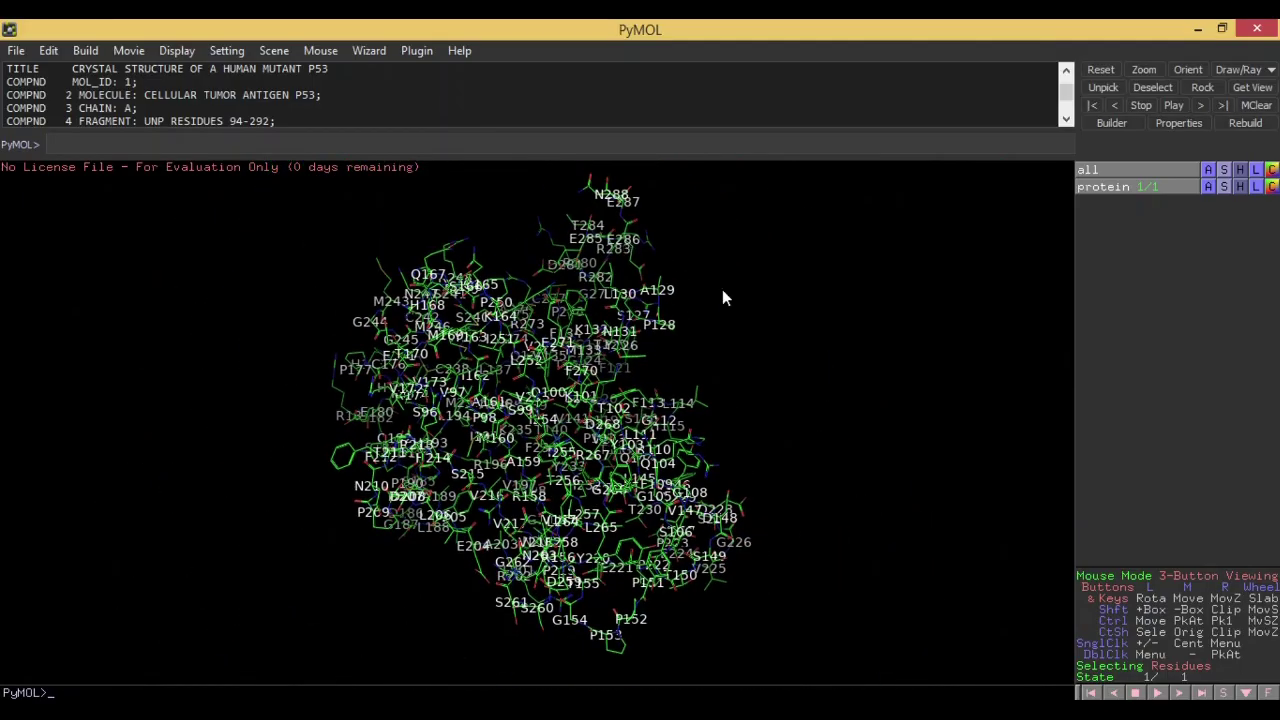
Clear all residue labels and return the protein to a cartoon
click(1261, 187)
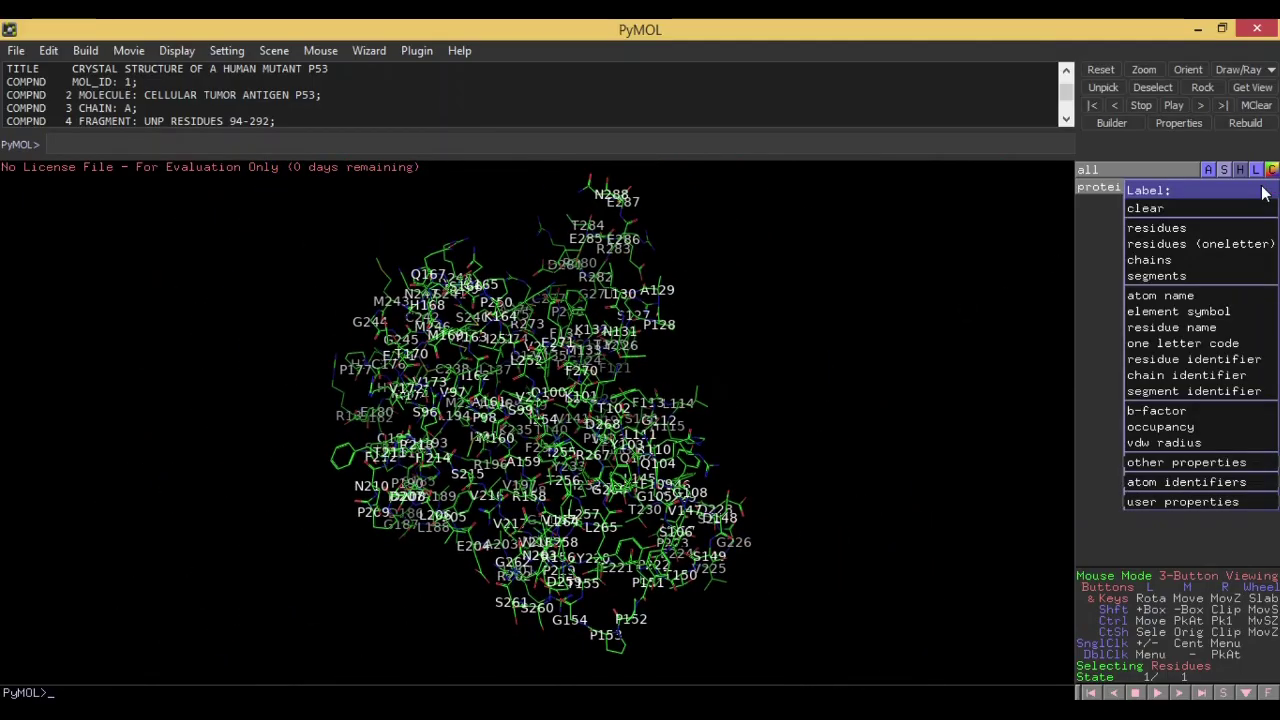
click(1235, 213)
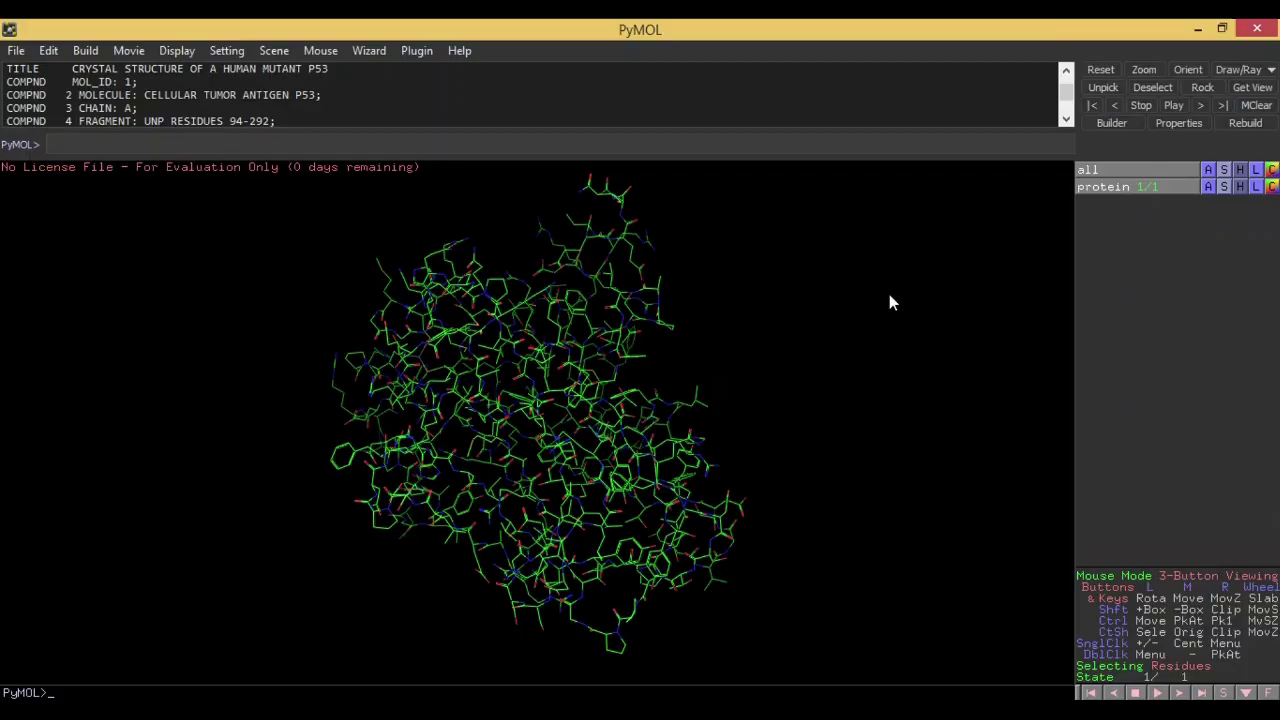
click(1225, 187)
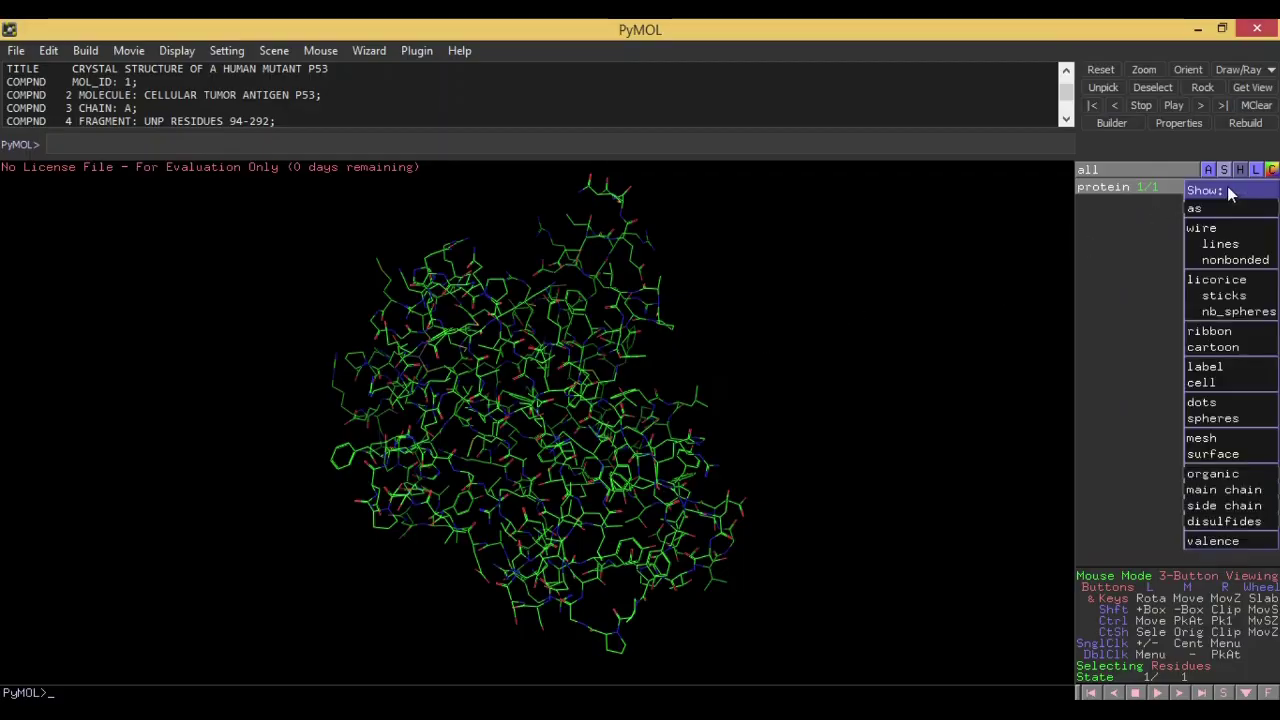
mouse_move(1240, 208)
click(1117, 328)
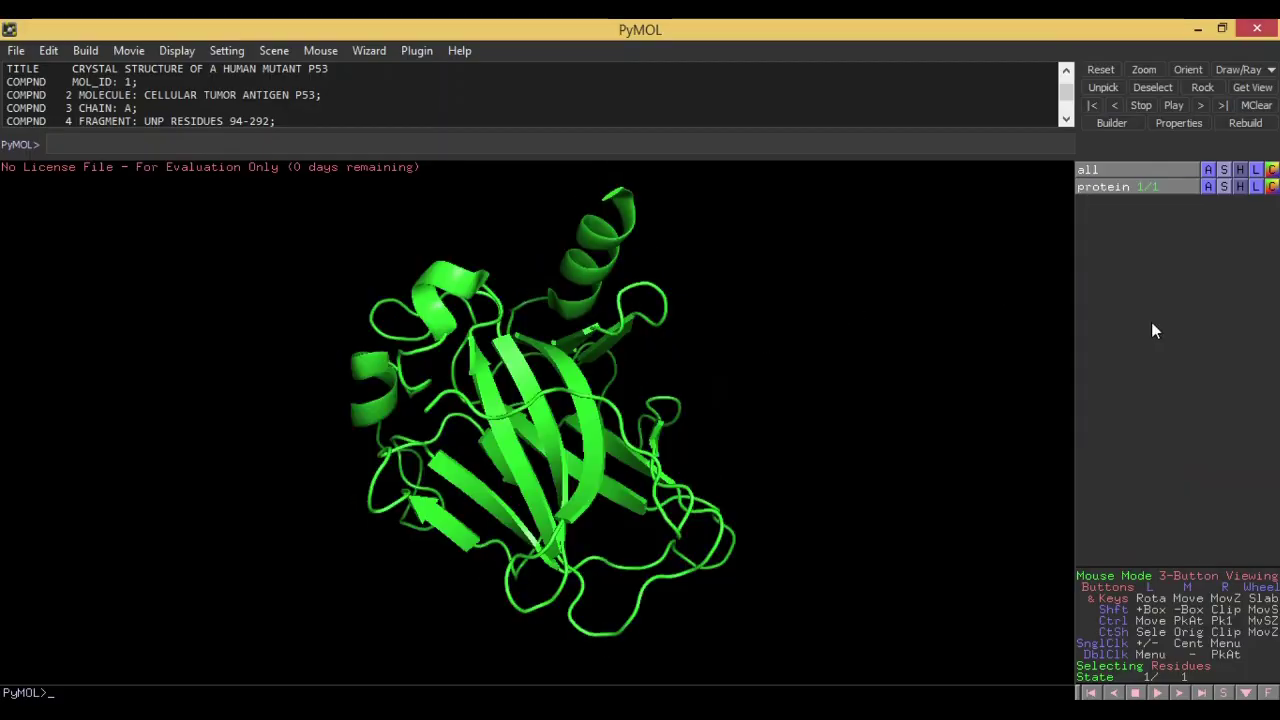
Browse the colour menu's by element, by chain and by ss schemes
click(1272, 187)
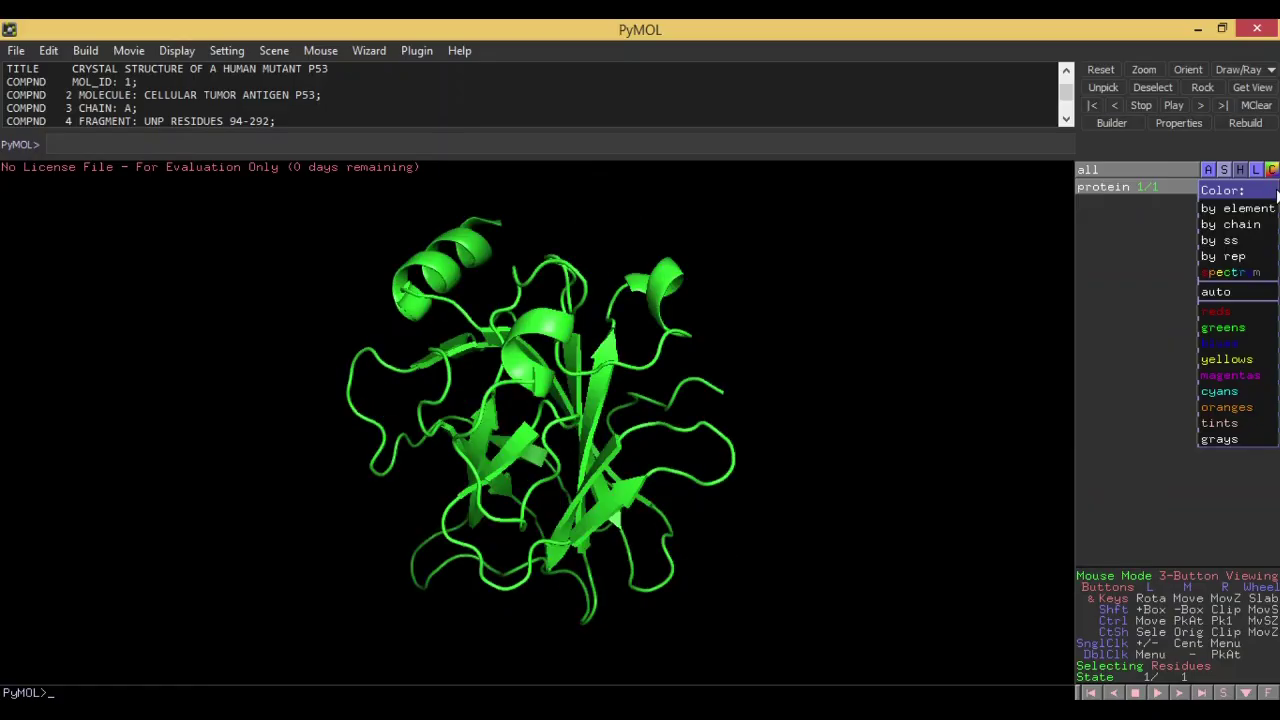
mouse_move(1266, 208)
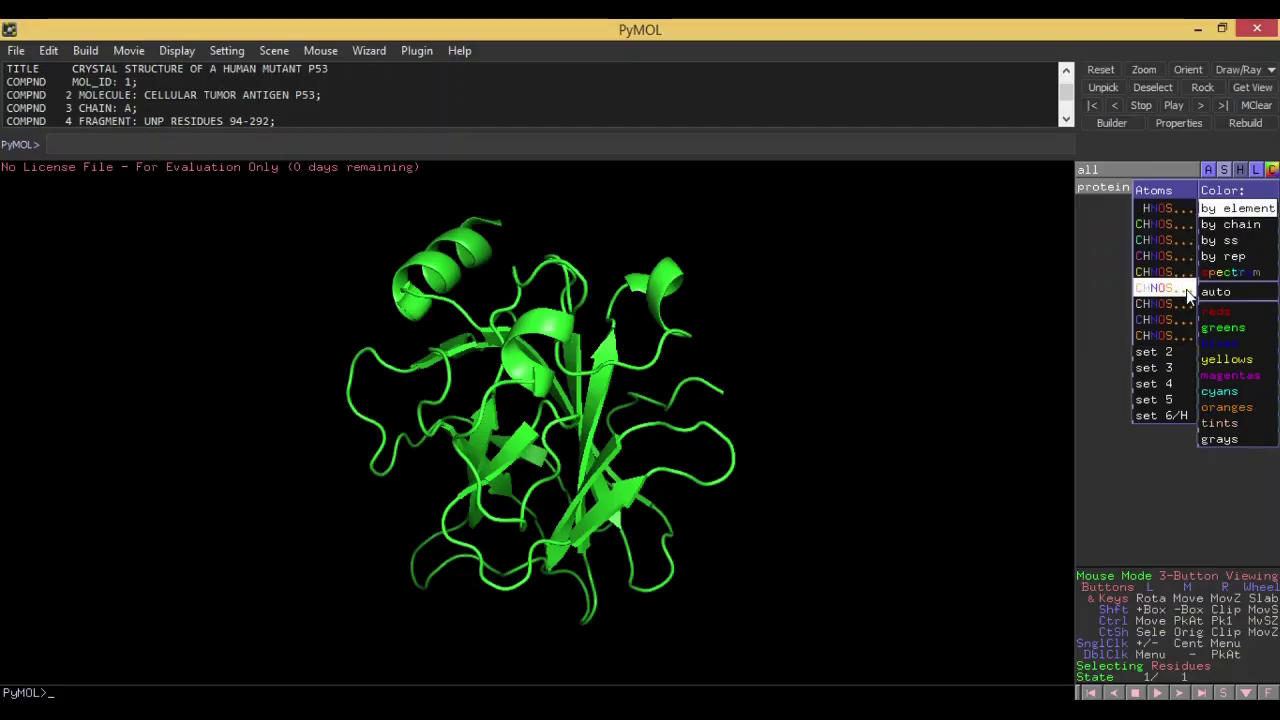
mouse_move(1247, 230)
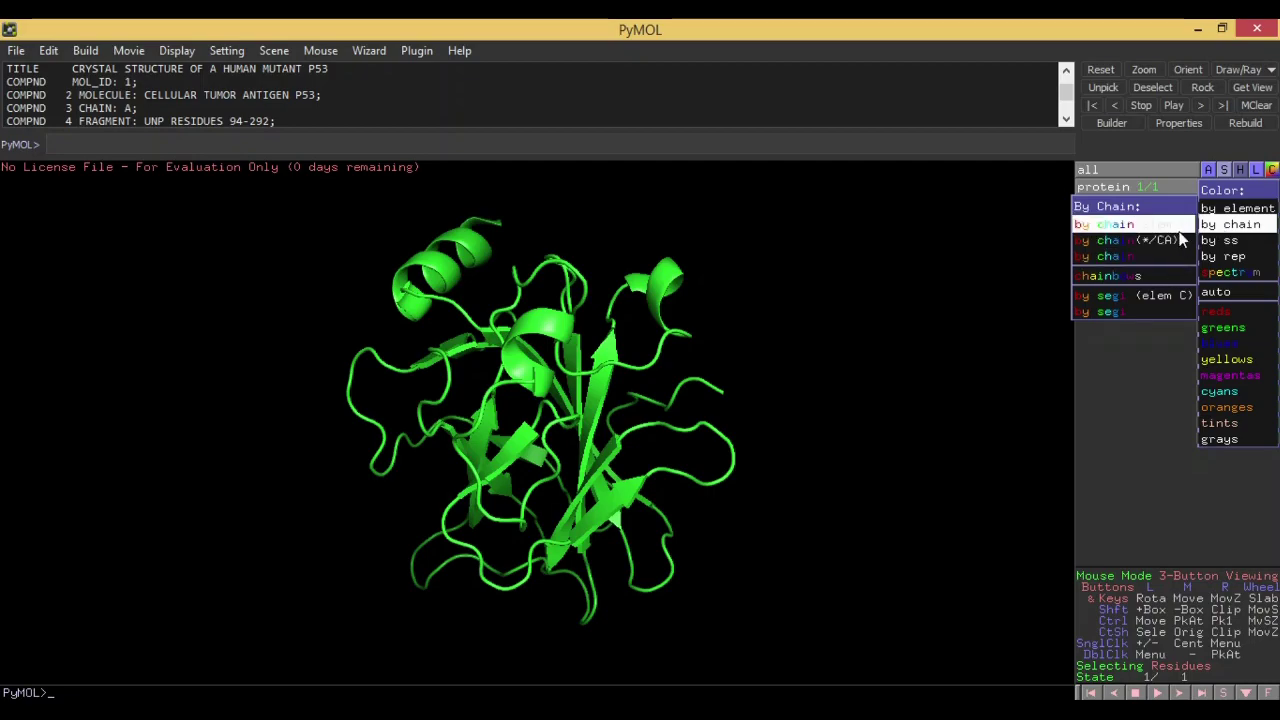
mouse_move(1216, 246)
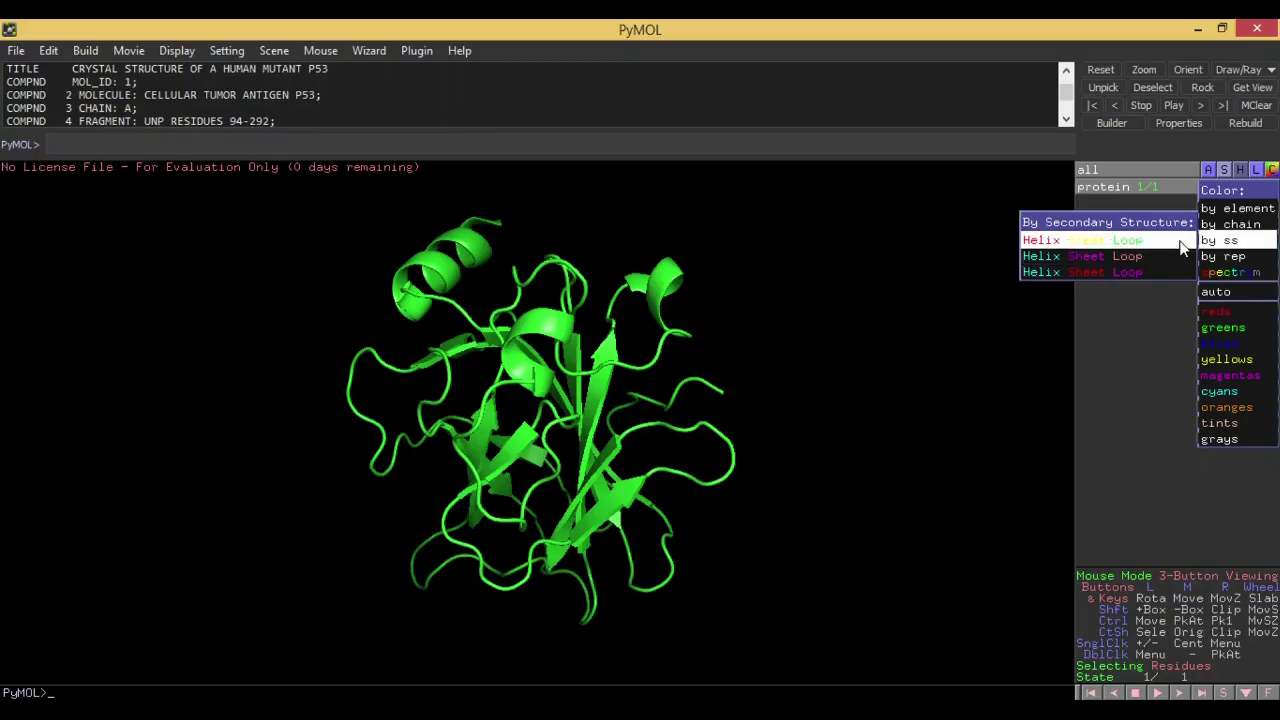
Colour the cartoon by secondary structure: red helices, yellow sheets, green loops
click(1182, 243)
drag(777, 350, 466, 378)
drag(646, 316, 493, 377)
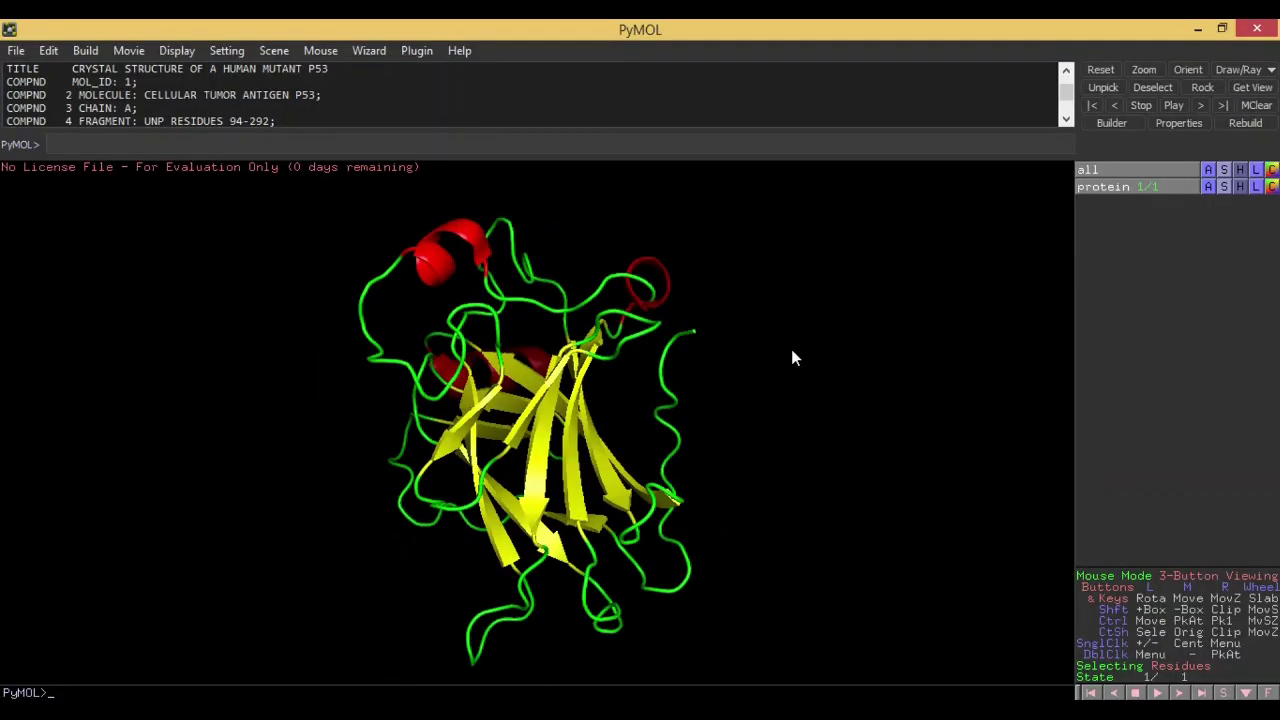
drag(794, 357, 596, 380)
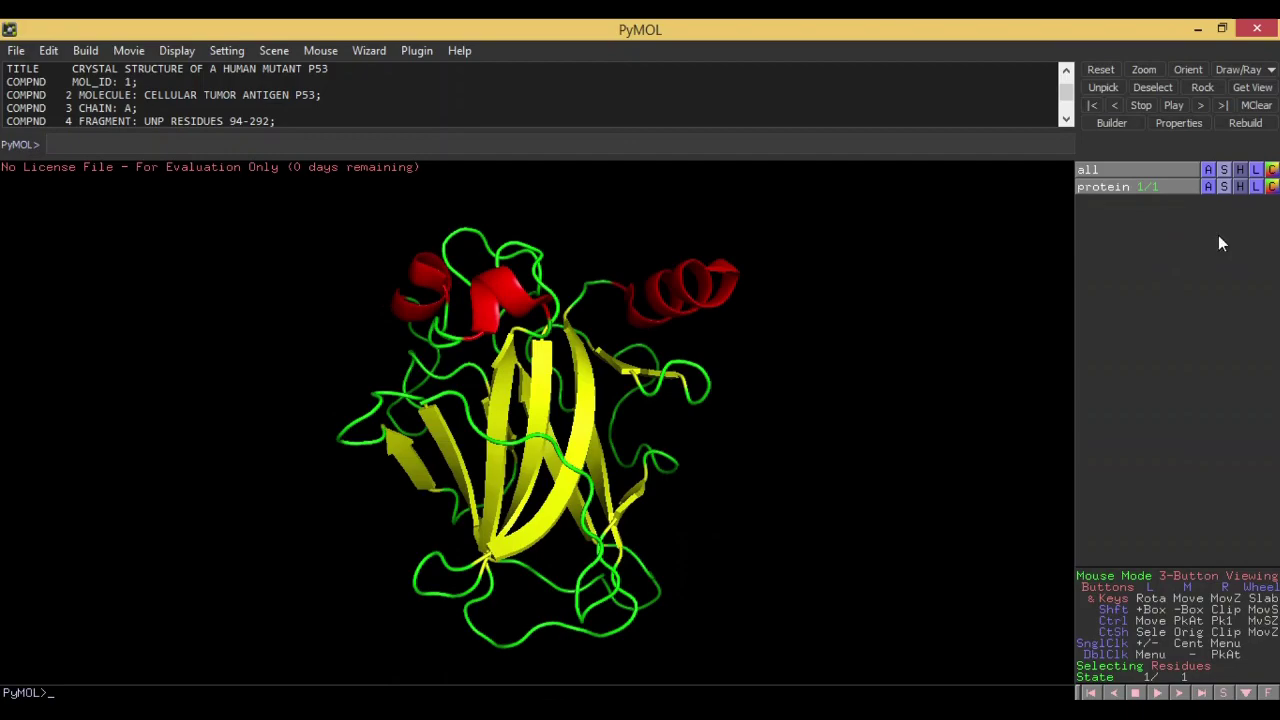
Recolour the cartoon with the rainbow spectrum and enlarge the command output area
click(1272, 187)
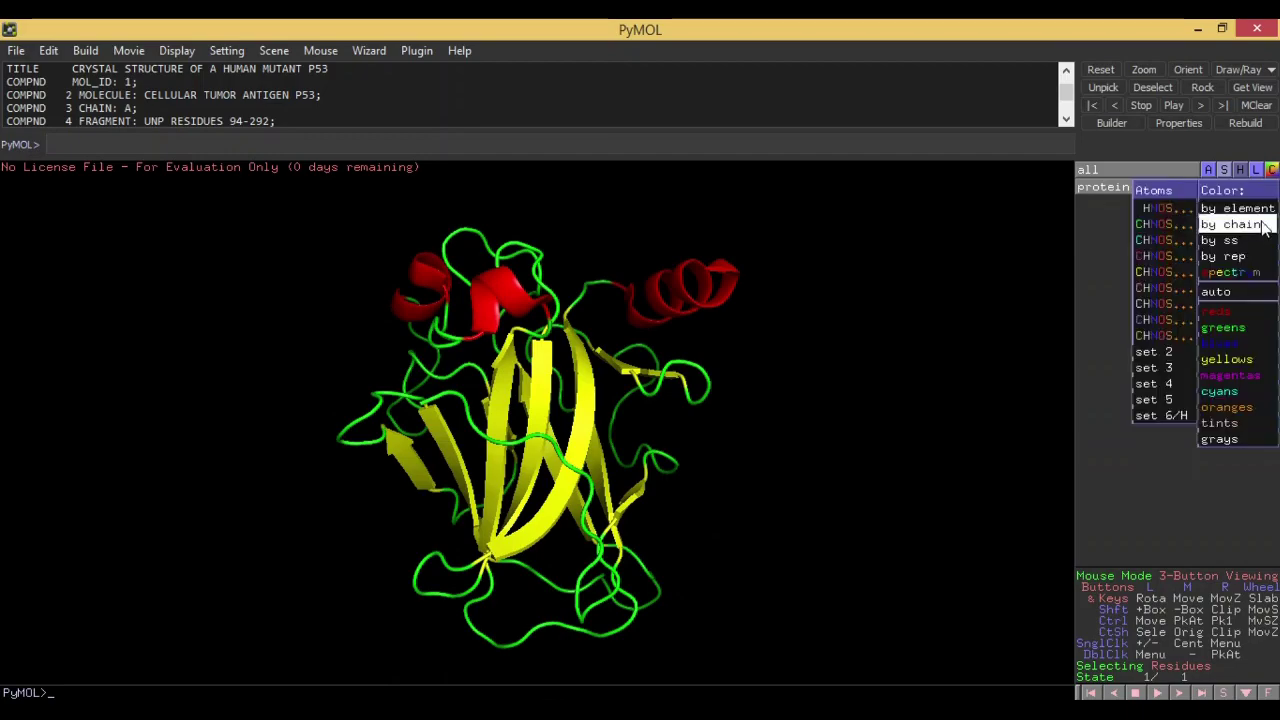
mouse_move(1247, 262)
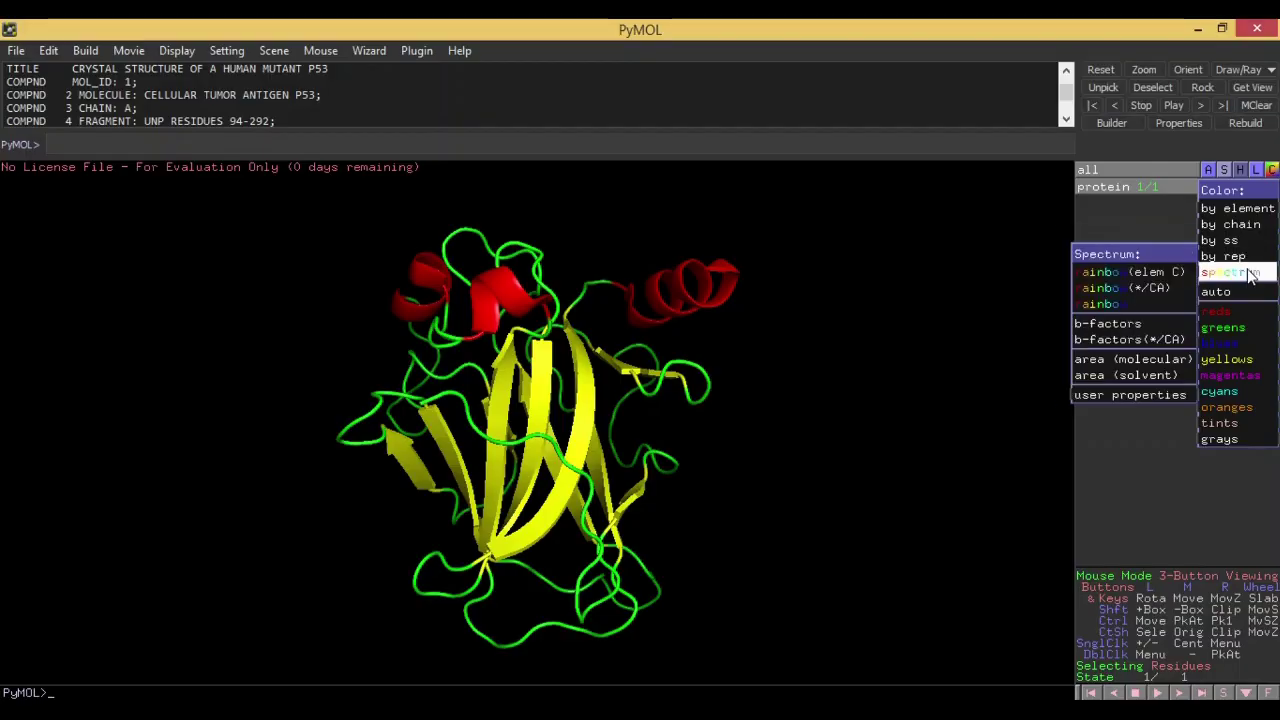
click(1163, 275)
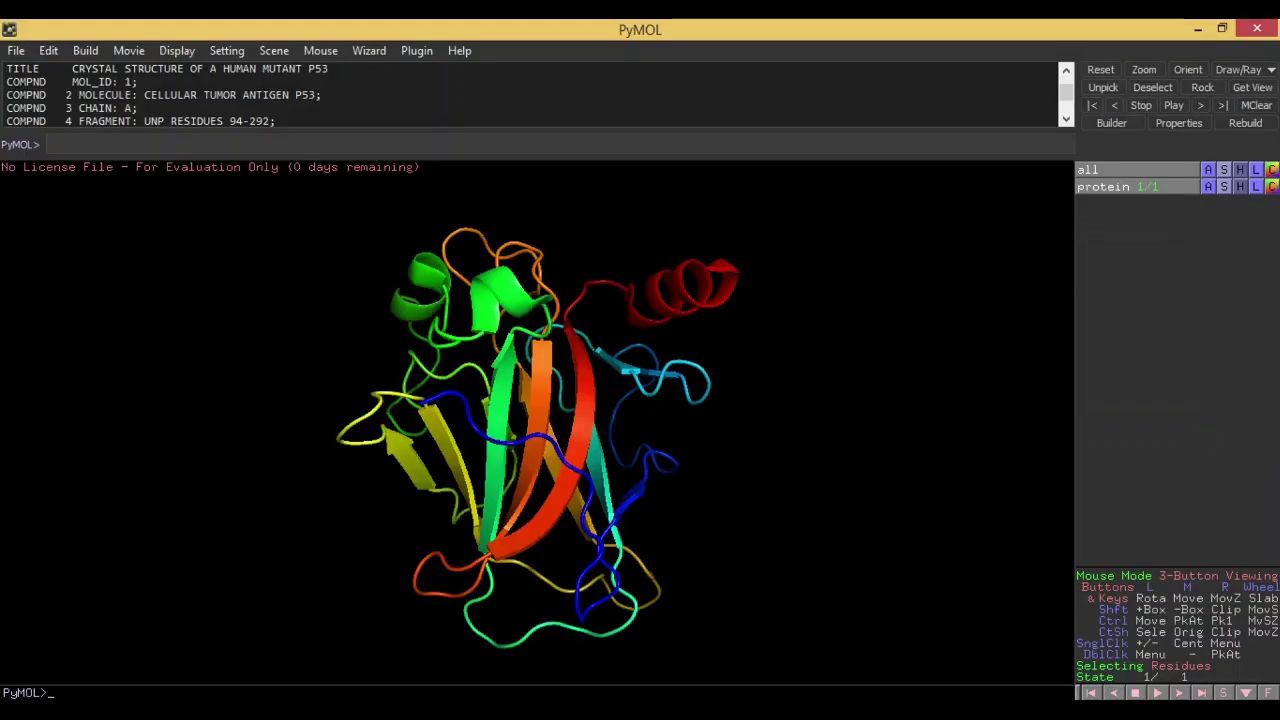
click(1271, 187)
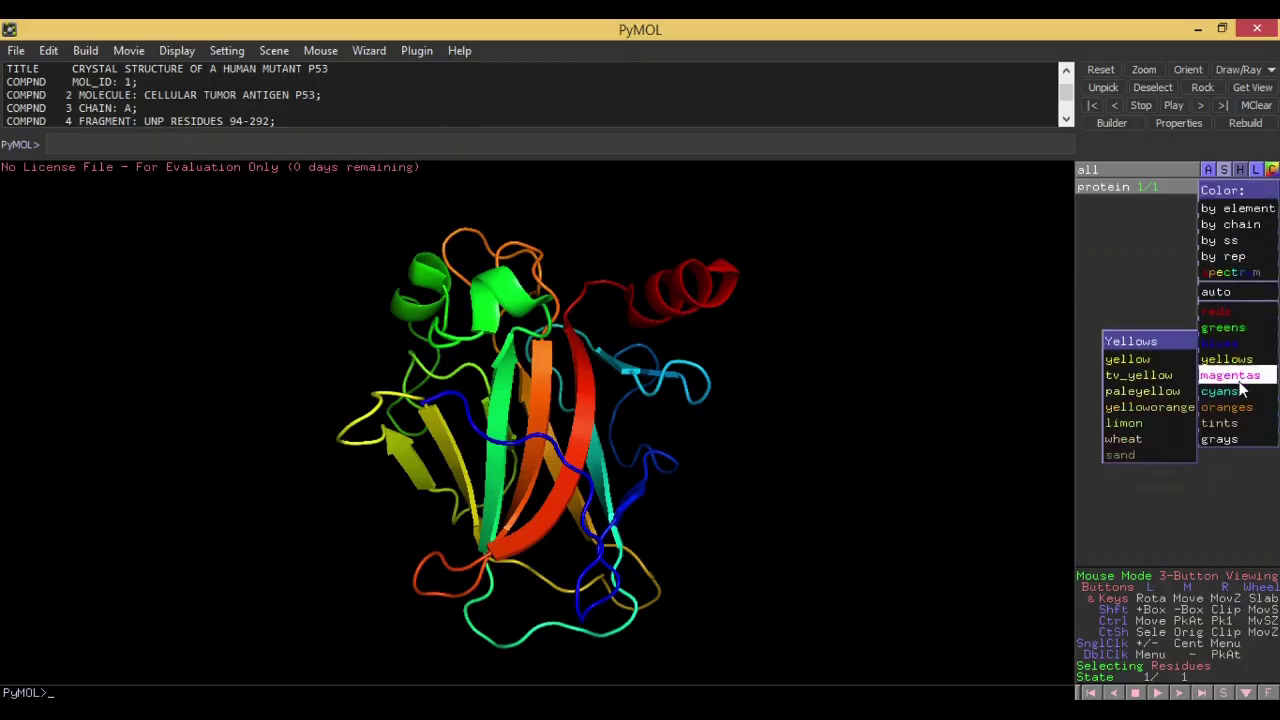
mouse_move(1222, 318)
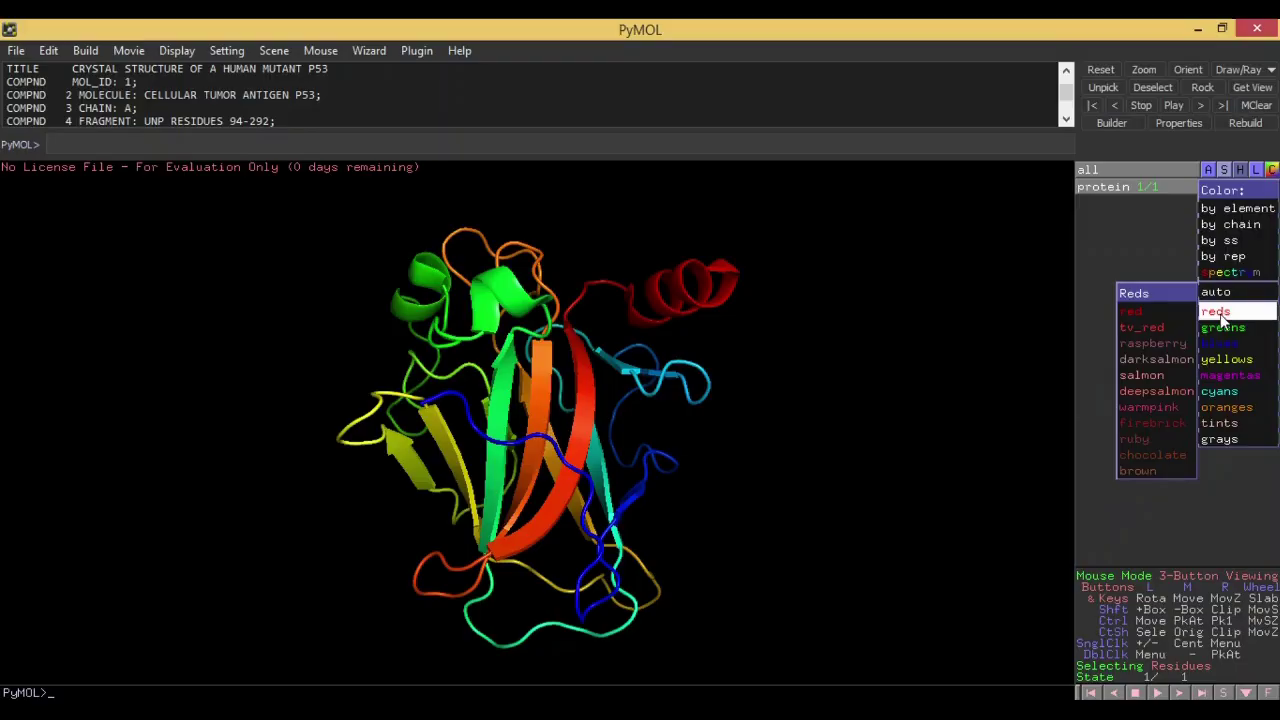
click(1147, 216)
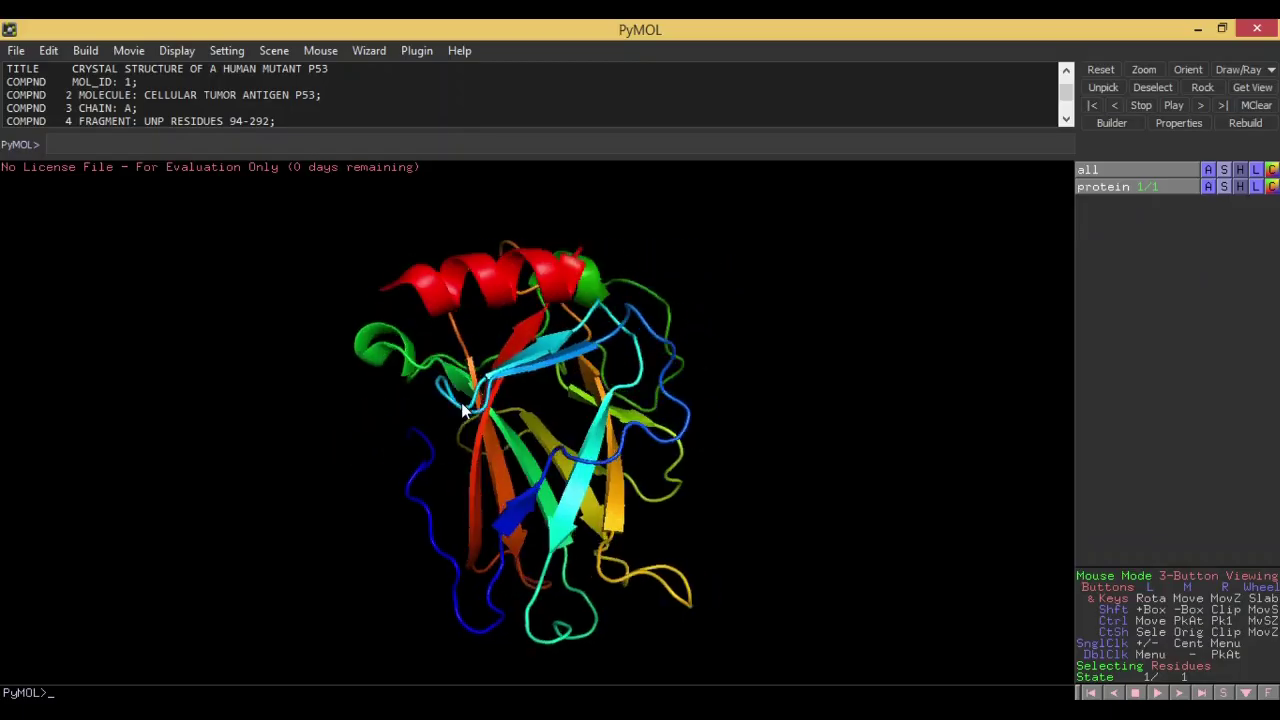
drag(461, 402, 555, 395)
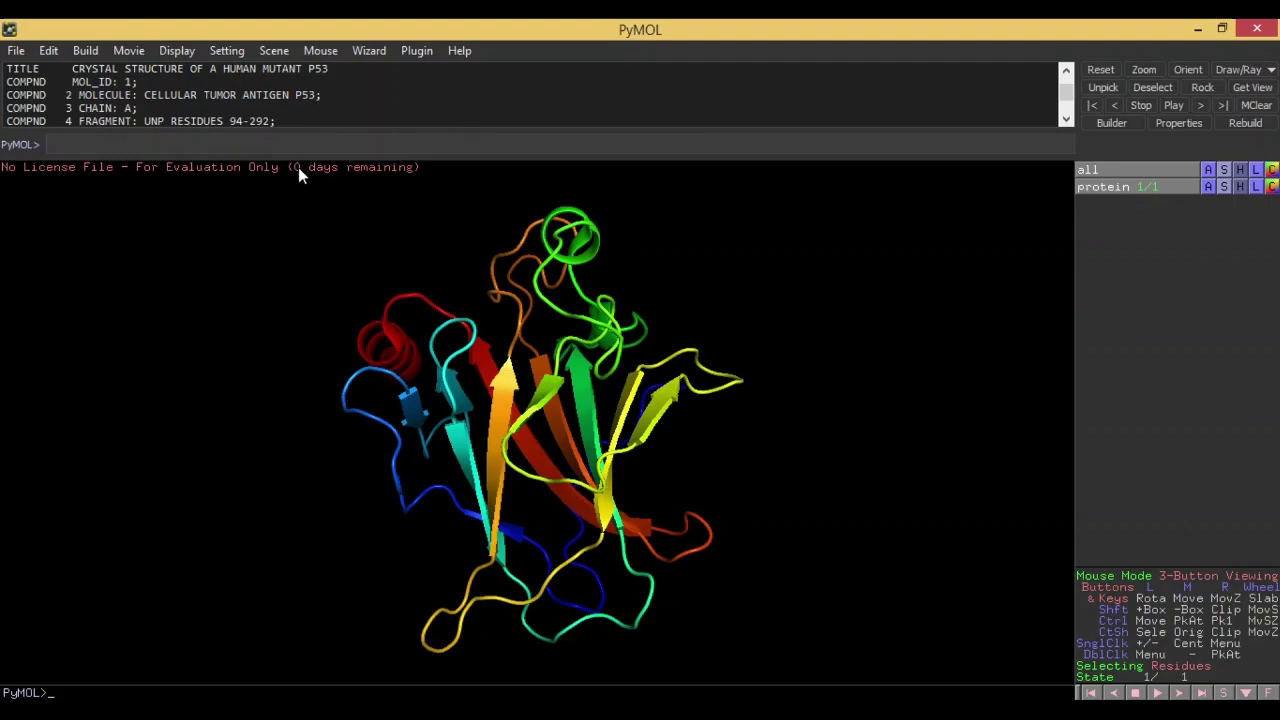
drag(316, 160, 336, 300)
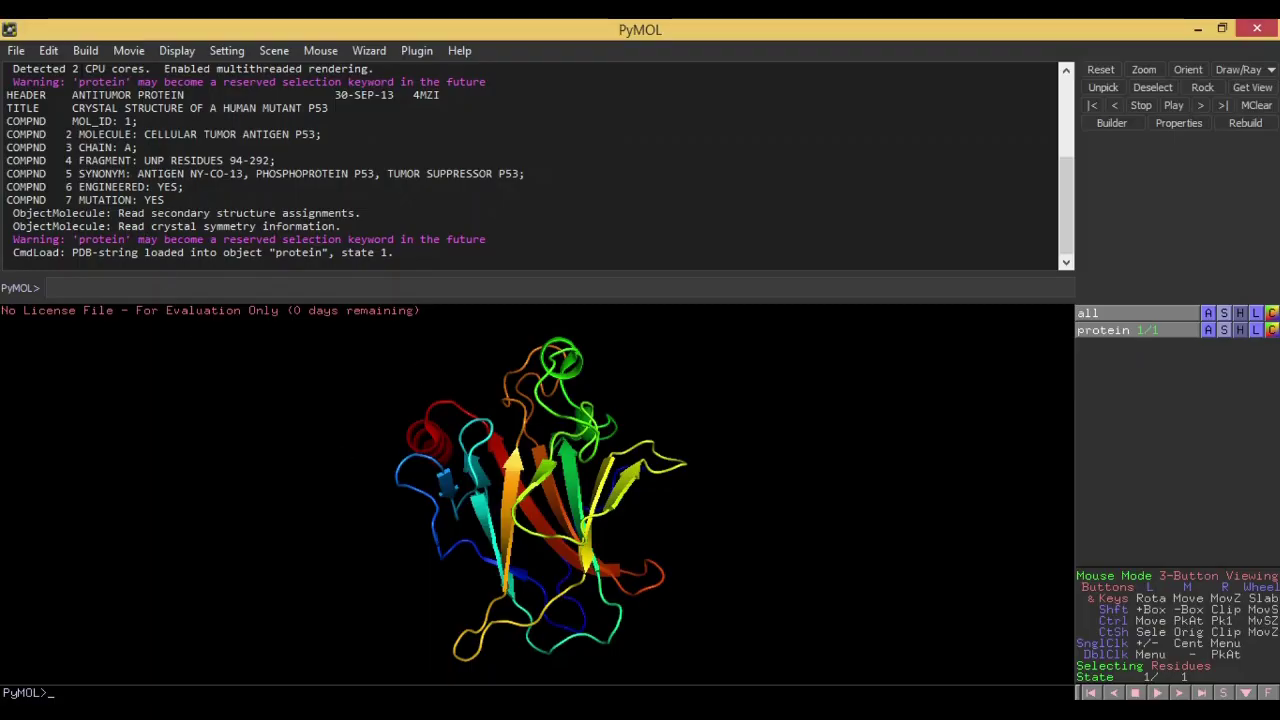
Look through the menus without choosing anything, then turn on Rock so the p53 cartoon sways
click(85, 50)
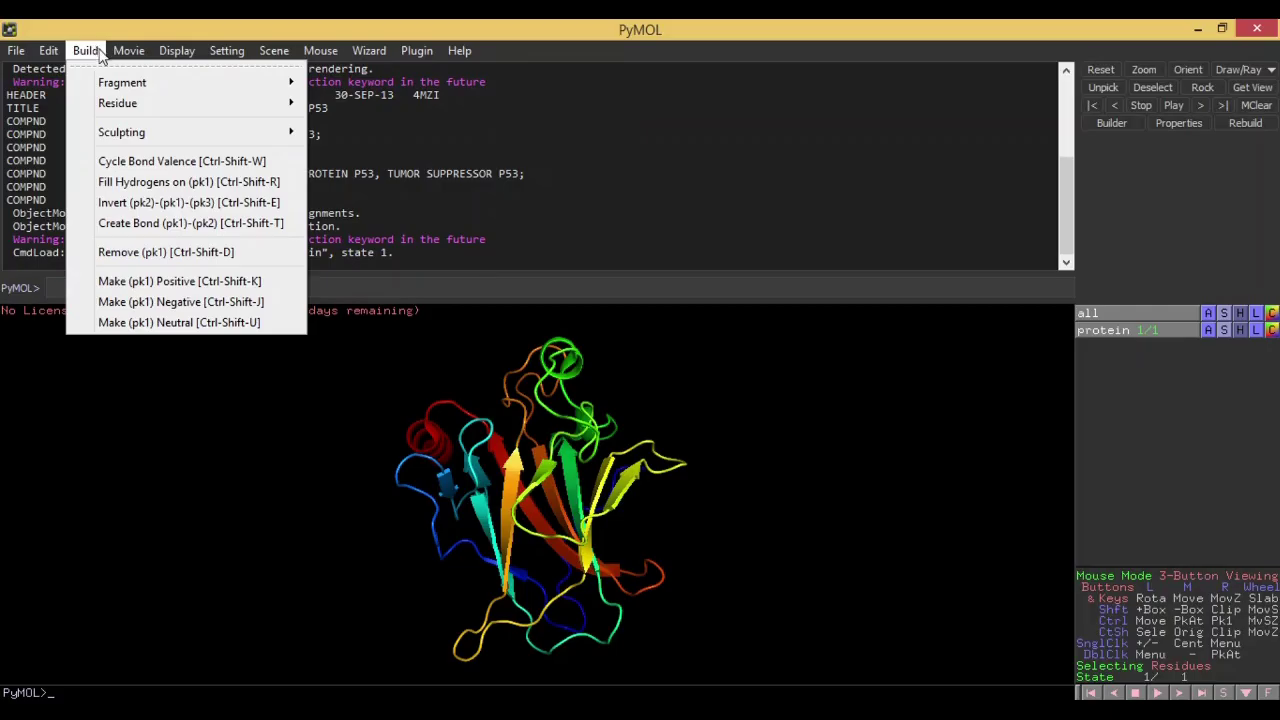
mouse_move(128, 88)
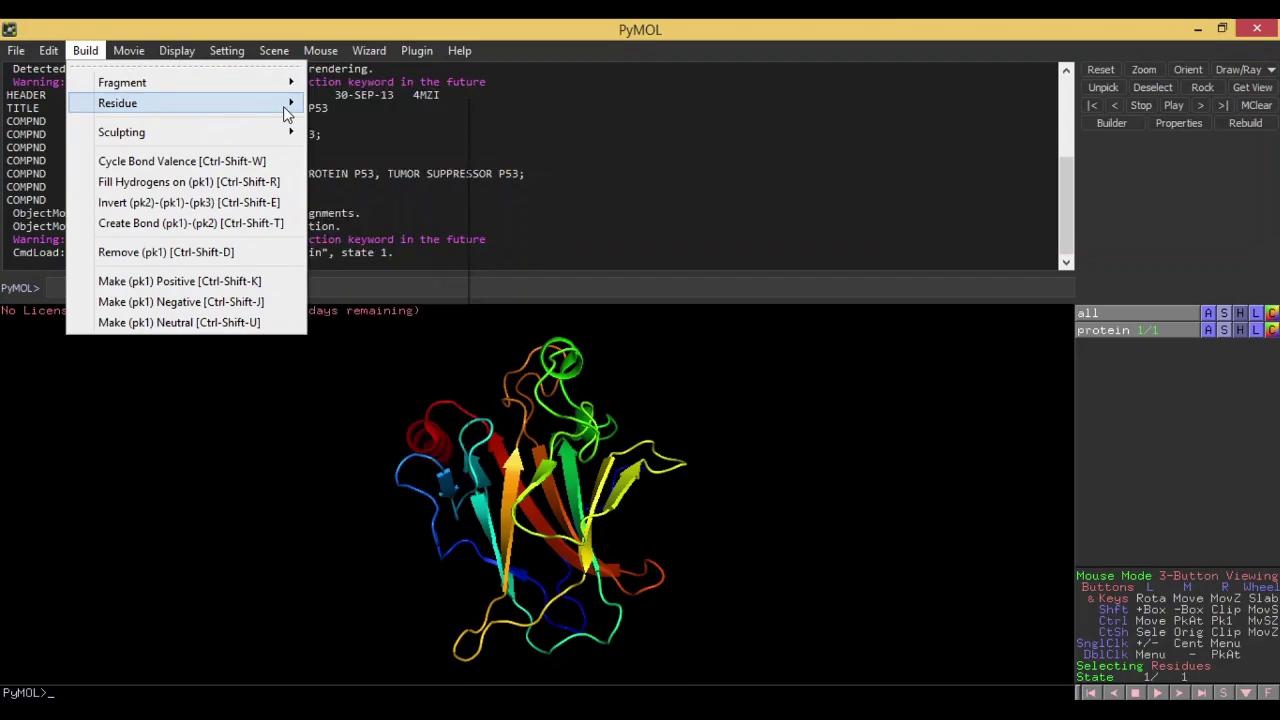
mouse_move(285, 108)
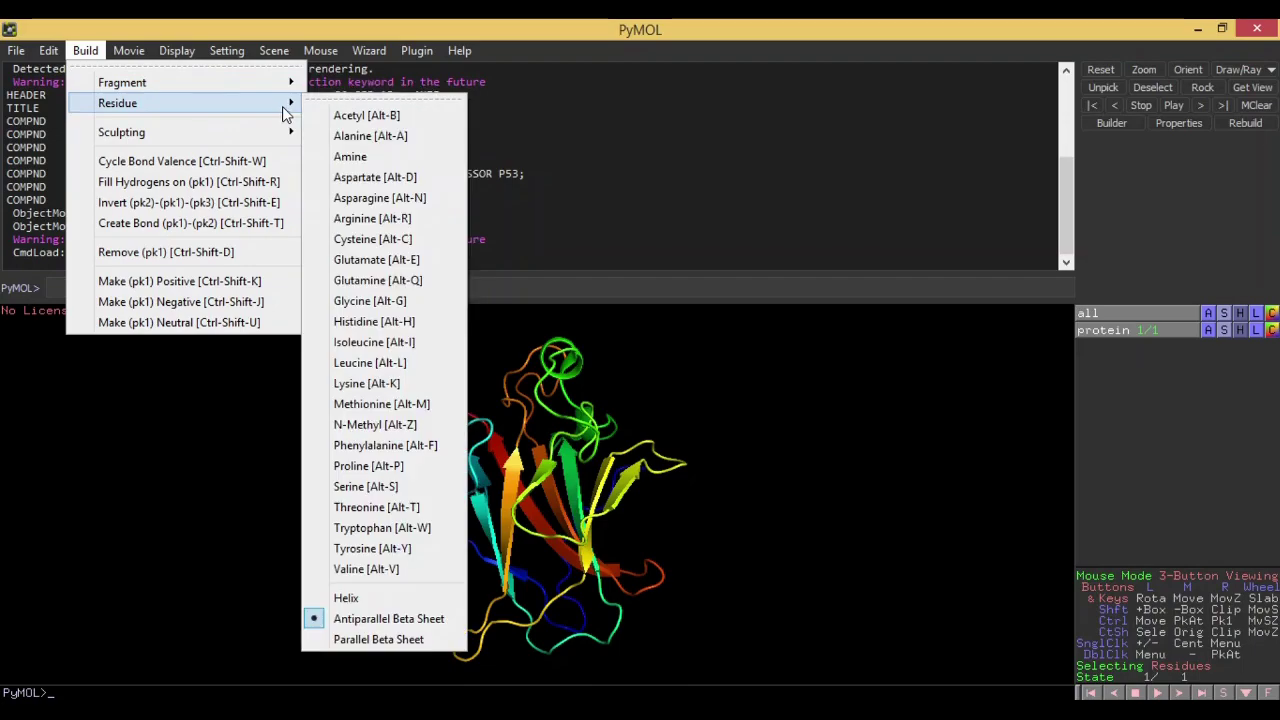
mouse_move(120, 52)
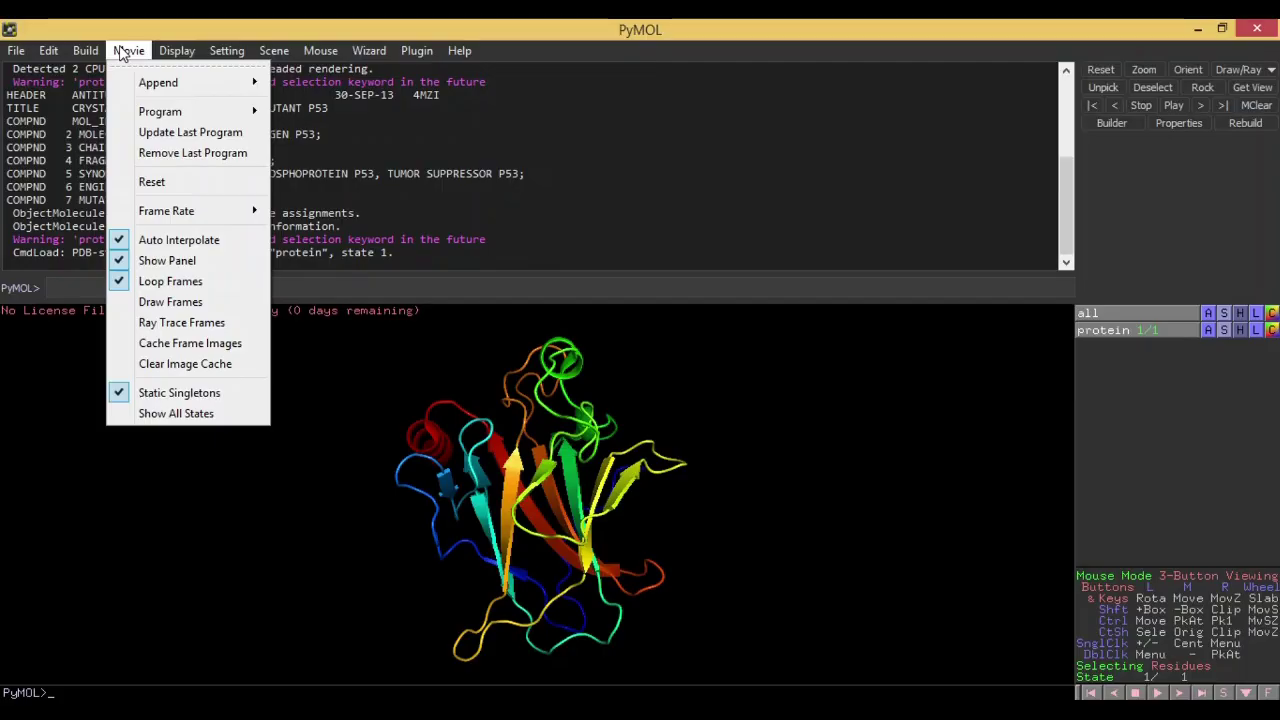
click(746, 490)
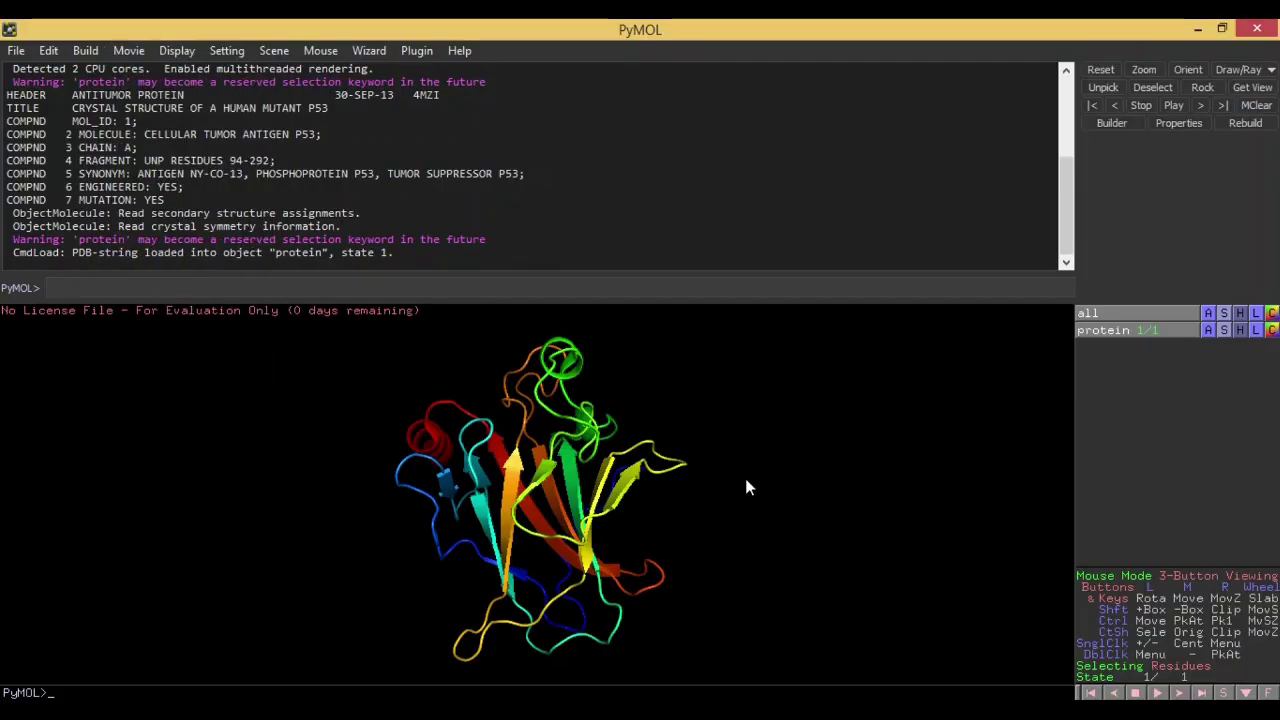
drag(697, 475, 535, 497)
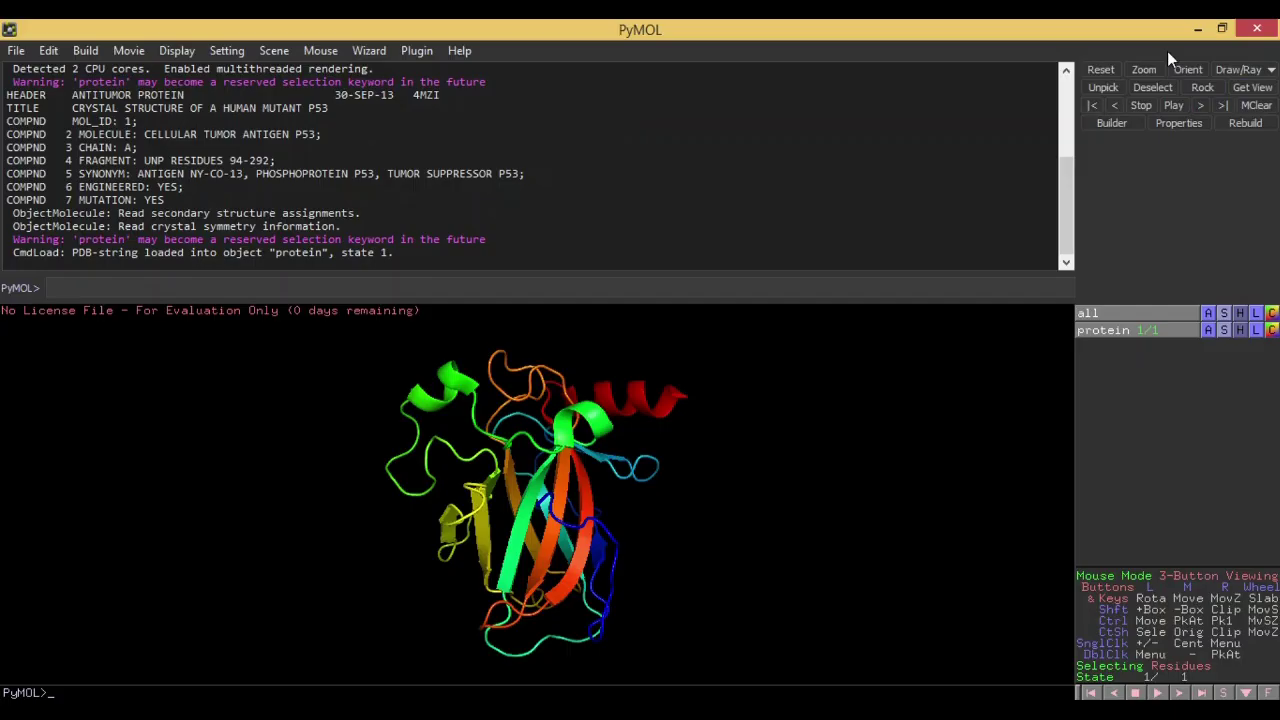
click(1213, 91)
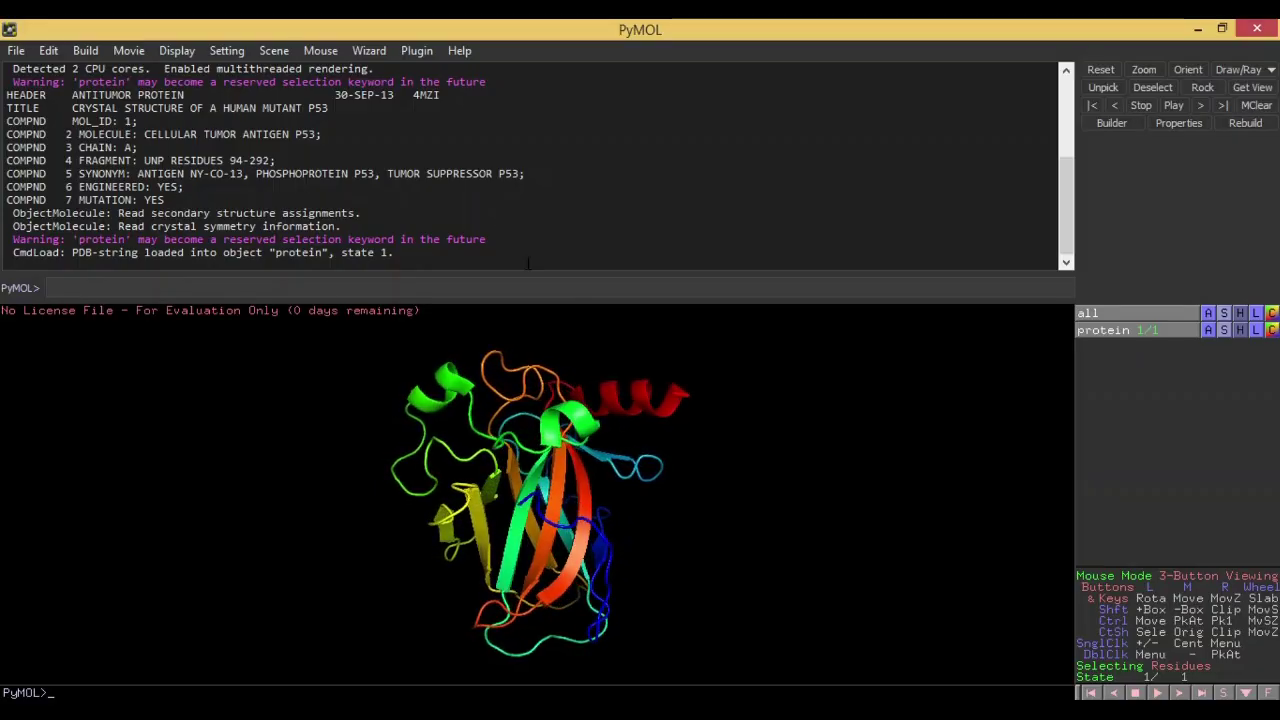
Show the residue sequence strip and select the stretch YLDDPNTFRHSVVVPYEPPEV
click(185, 54)
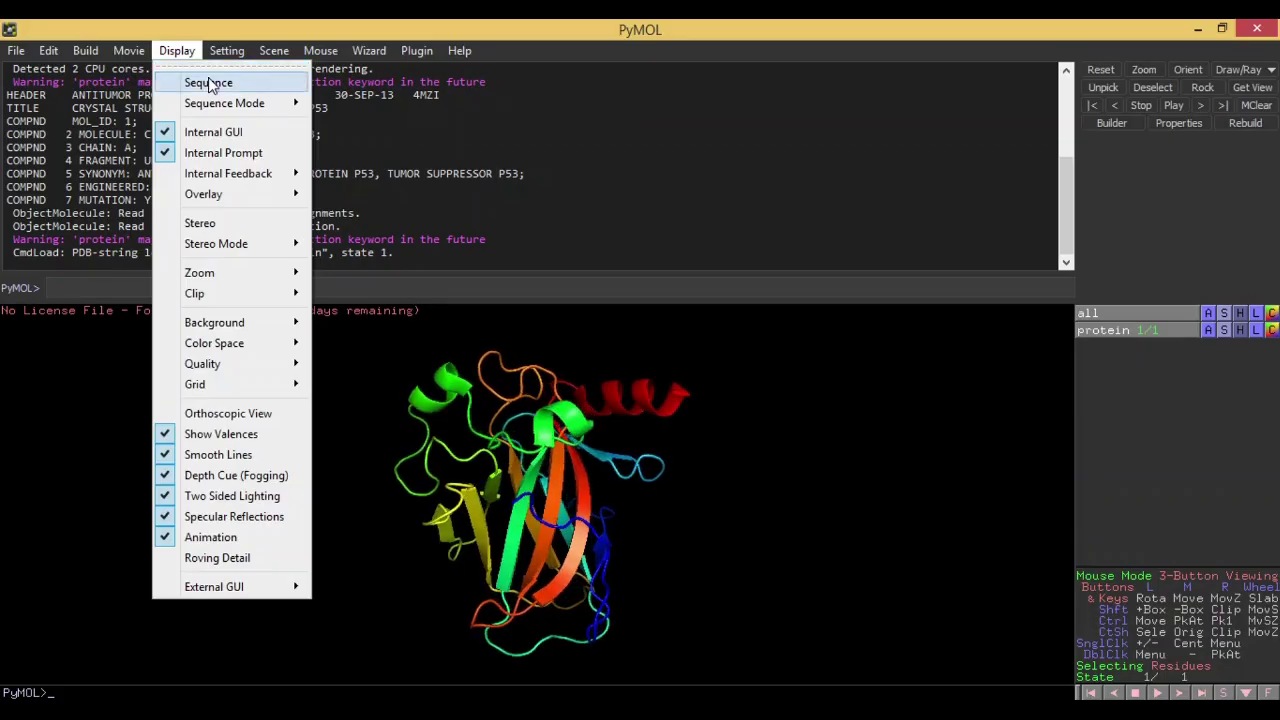
click(209, 83)
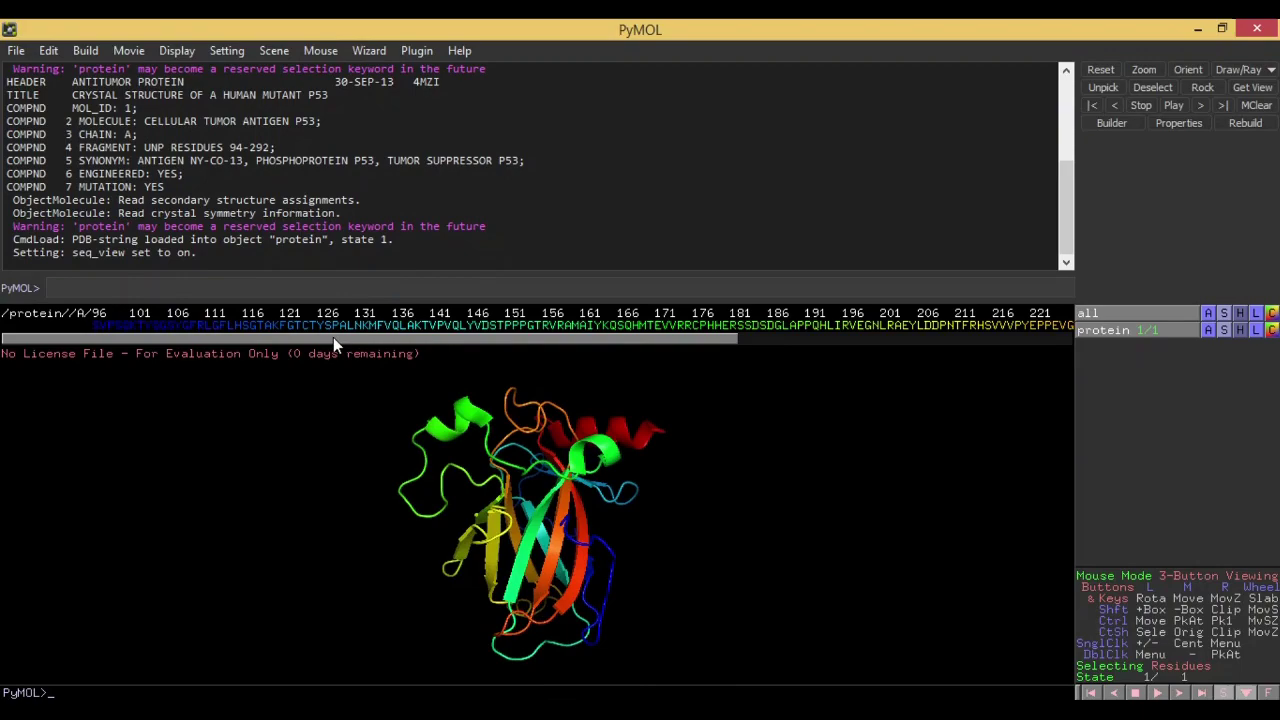
drag(333, 337, 940, 328)
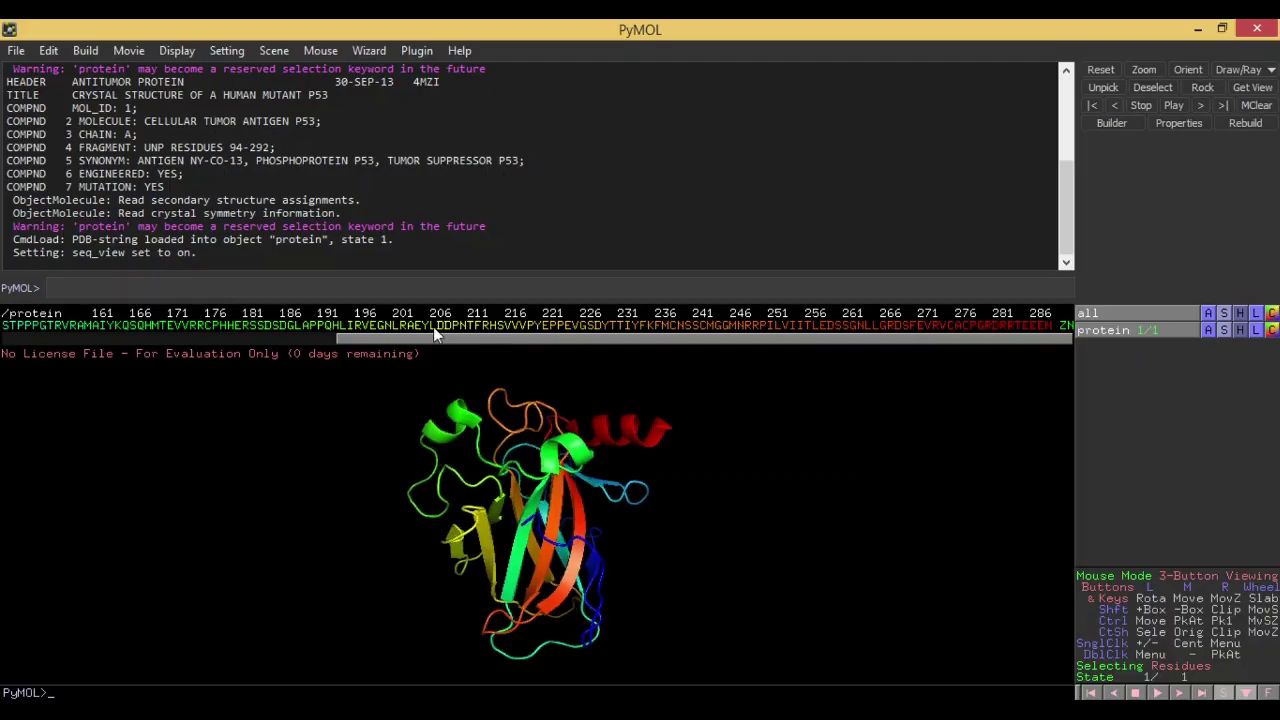
drag(433, 326, 573, 336)
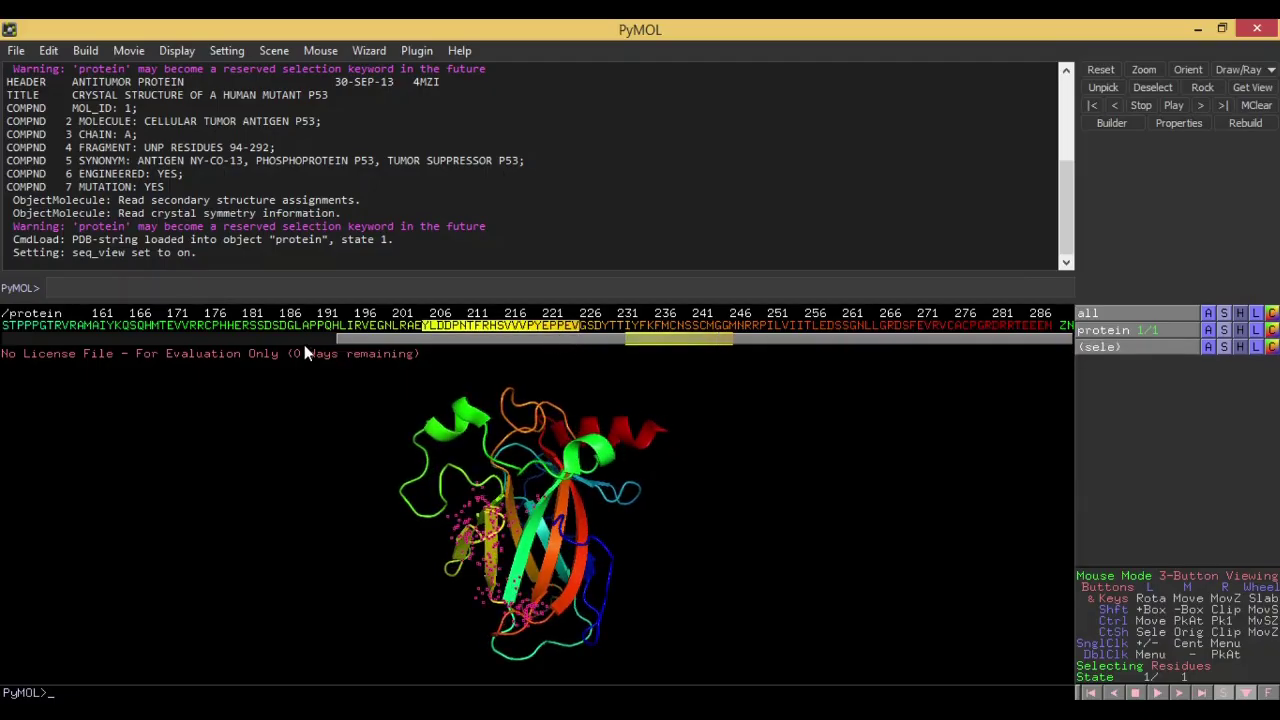
Add residues around S166–D184 and L186 to the selection, clear it, and resize the log panel
drag(313, 297, 313, 68)
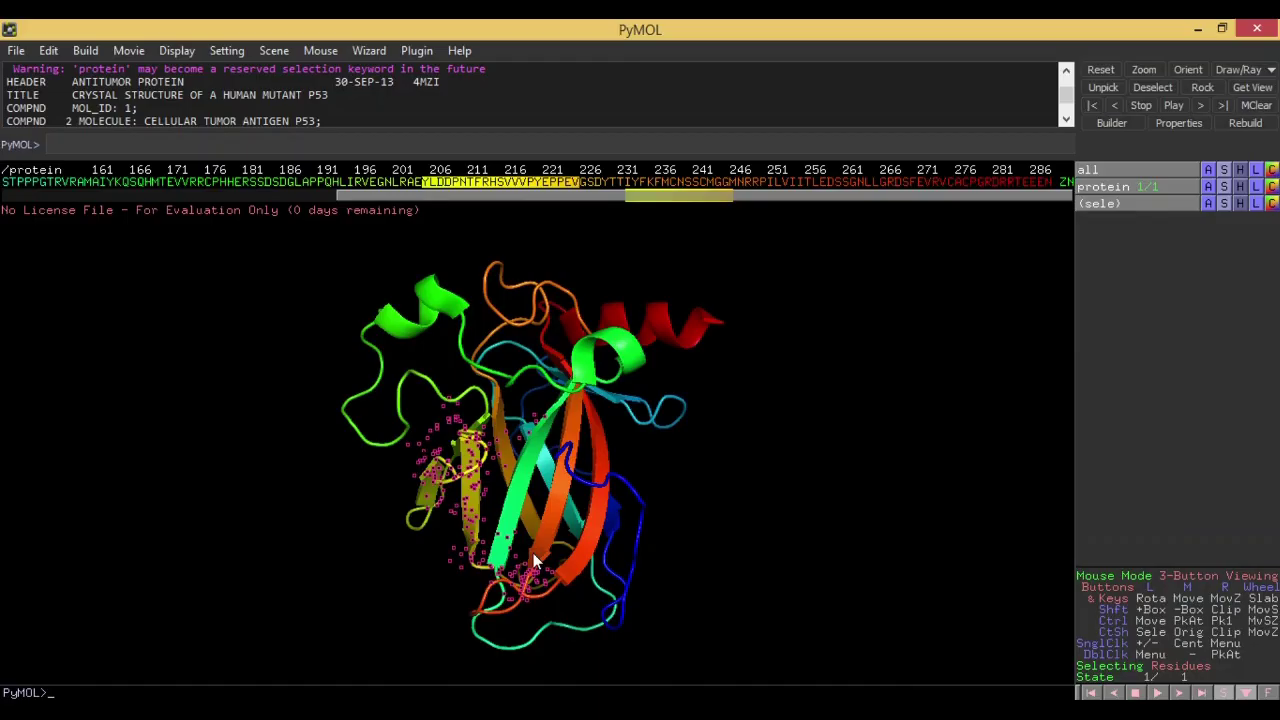
click(298, 184)
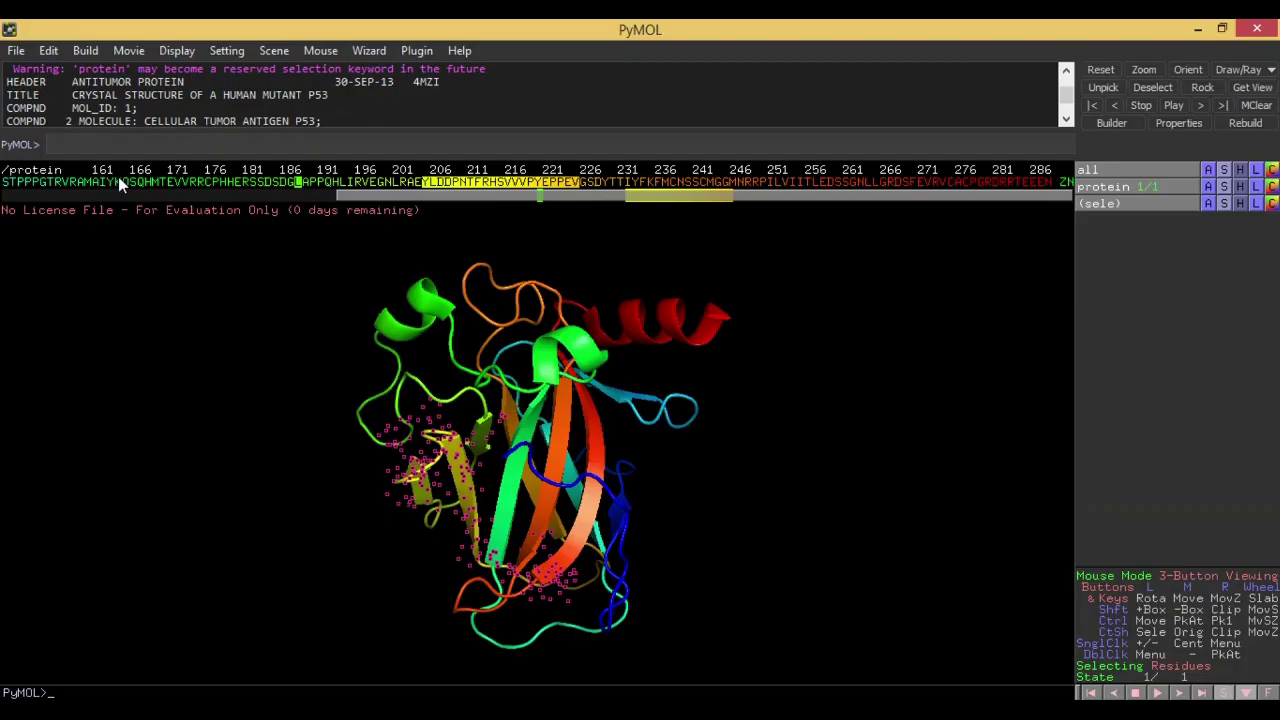
drag(135, 180, 267, 189)
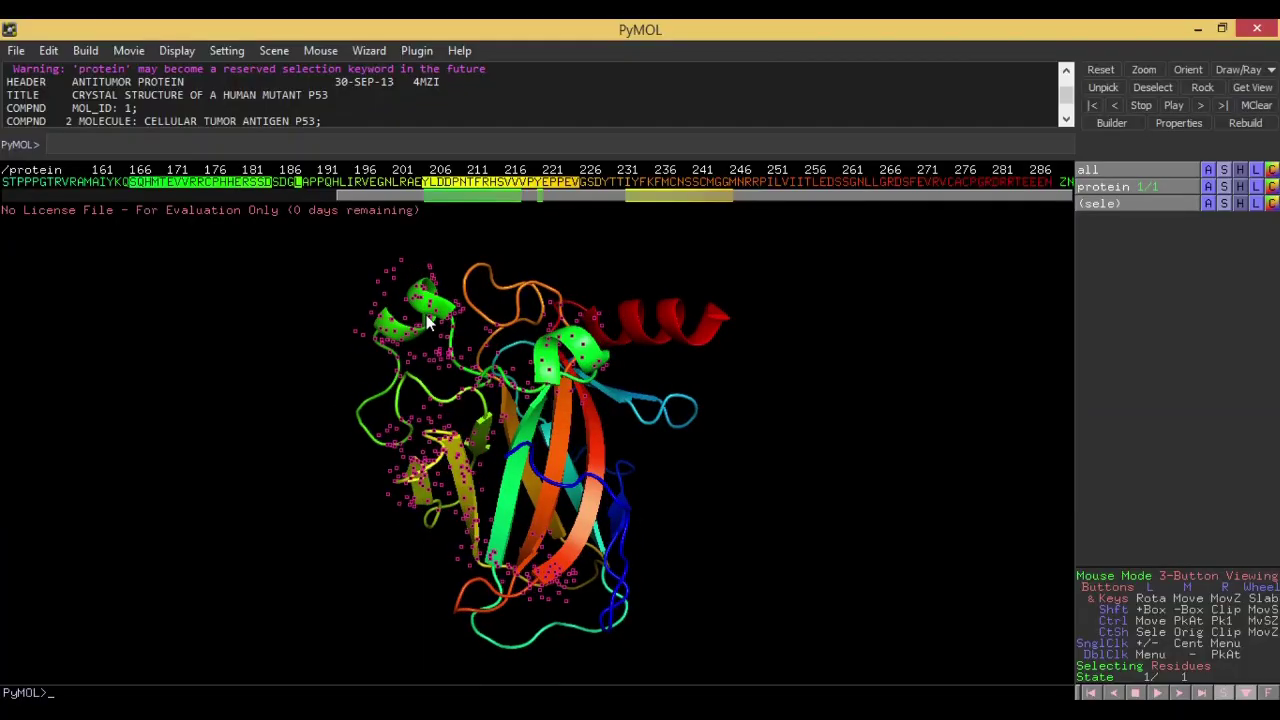
click(321, 431)
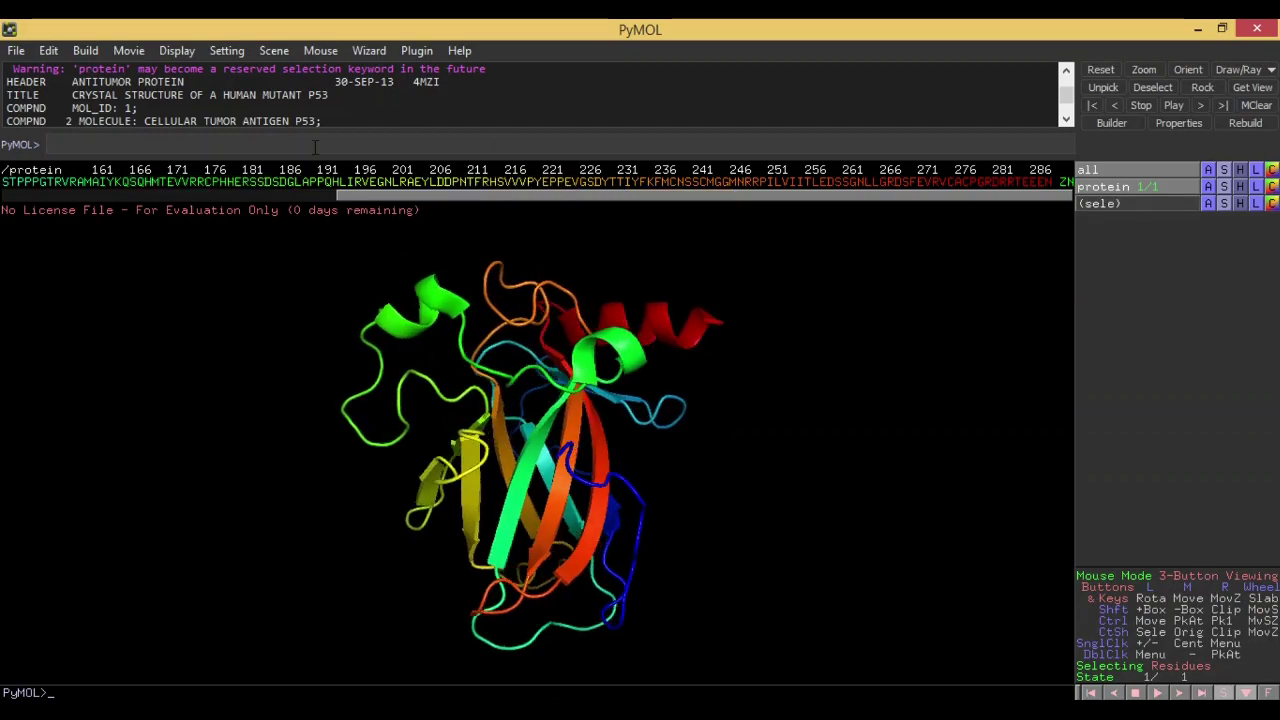
drag(314, 154, 530, 234)
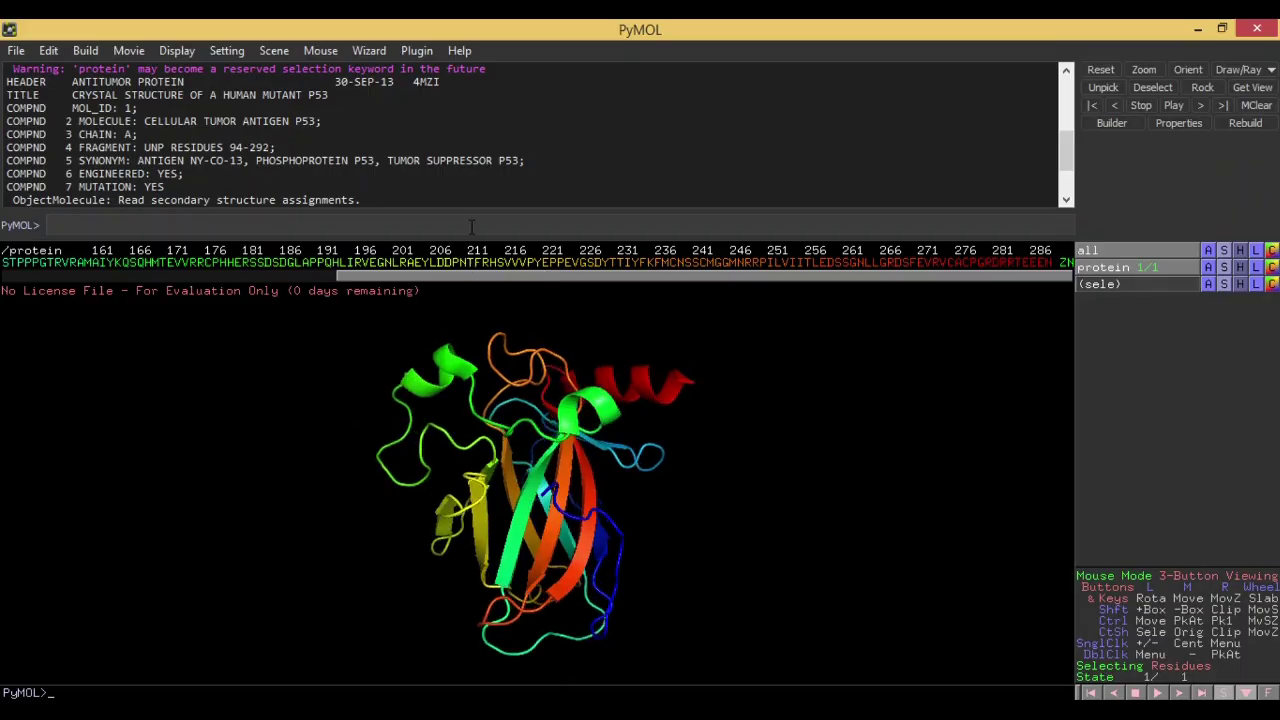
Switch the viewer background to white, then to light grey, and rotate the protein
click(176, 50)
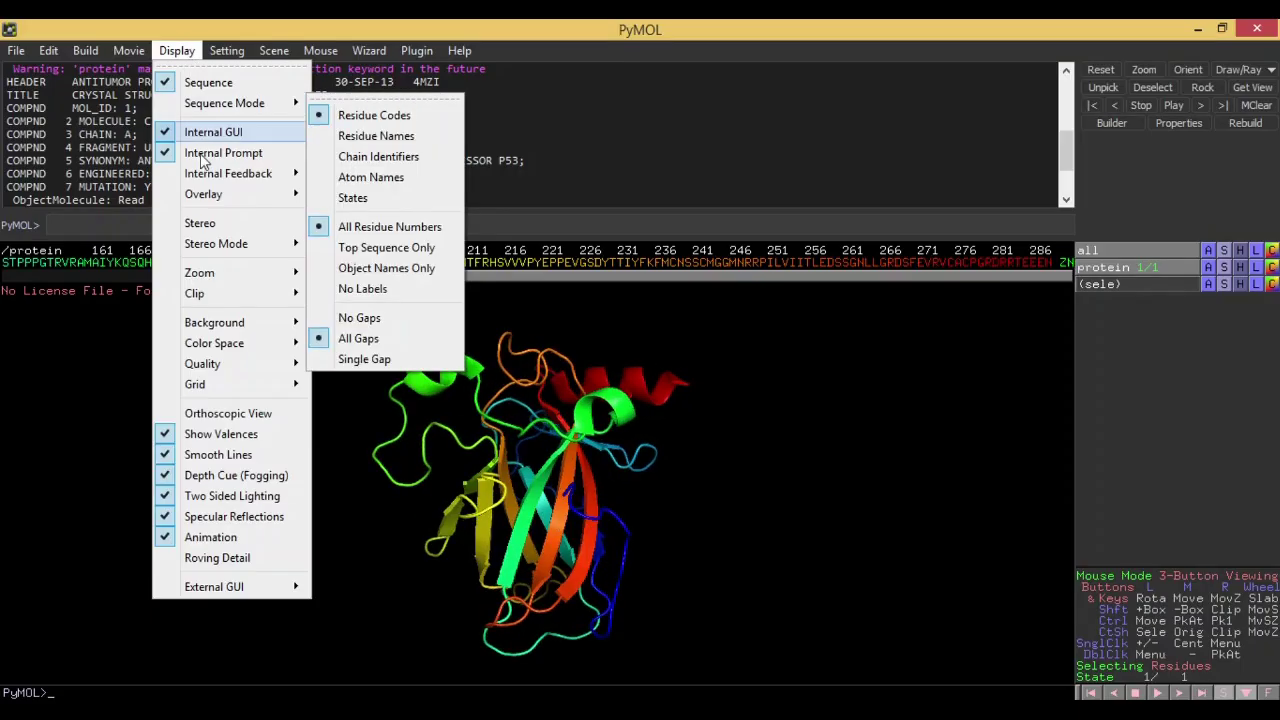
mouse_move(266, 328)
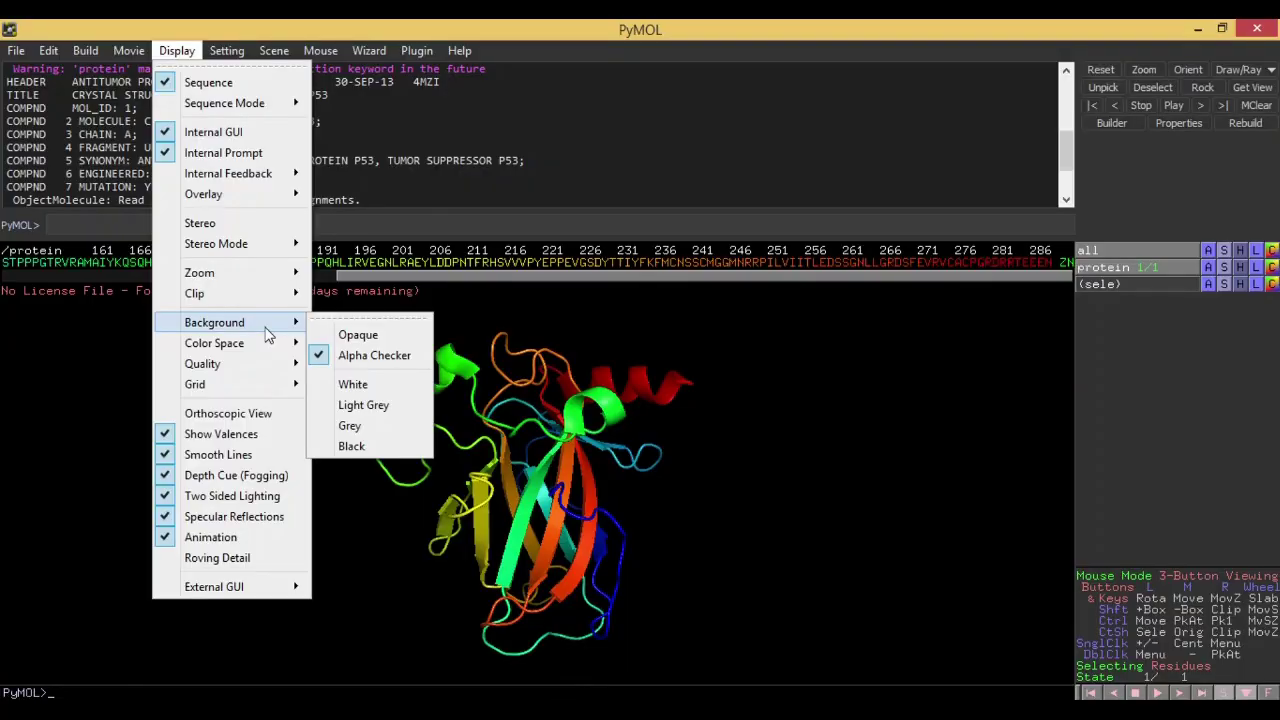
click(389, 385)
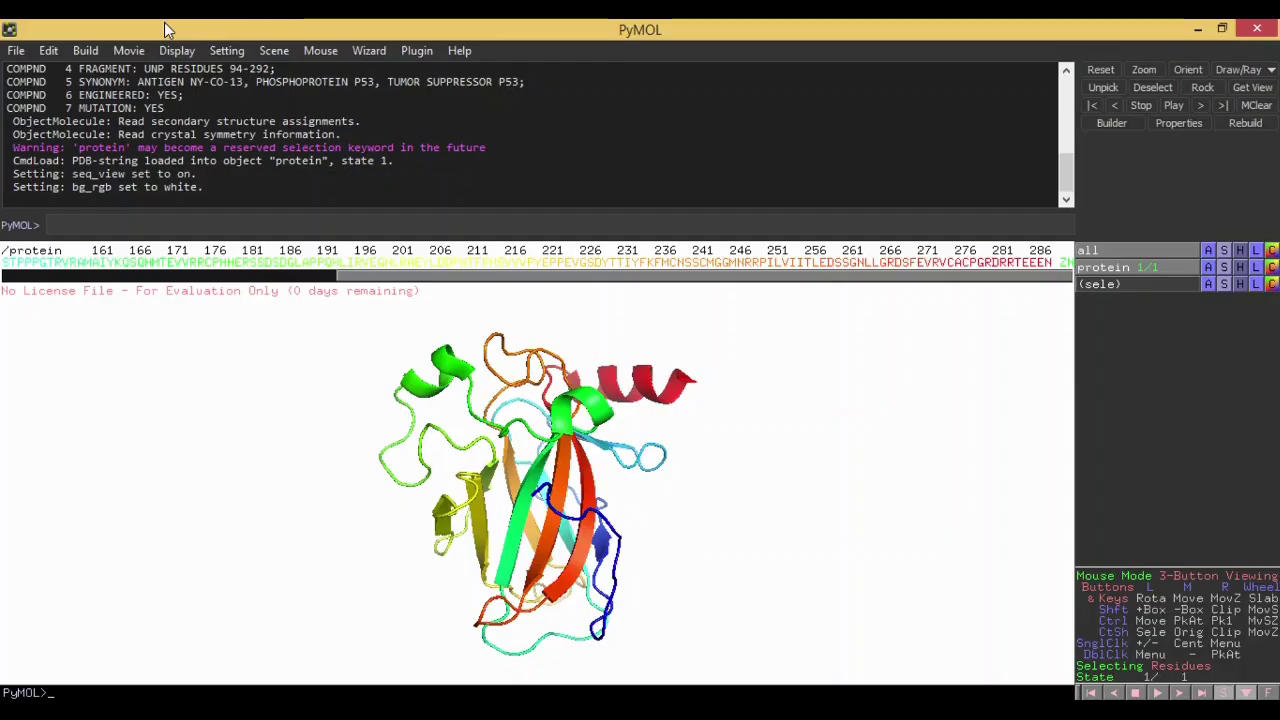
click(176, 50)
mouse_move(296, 325)
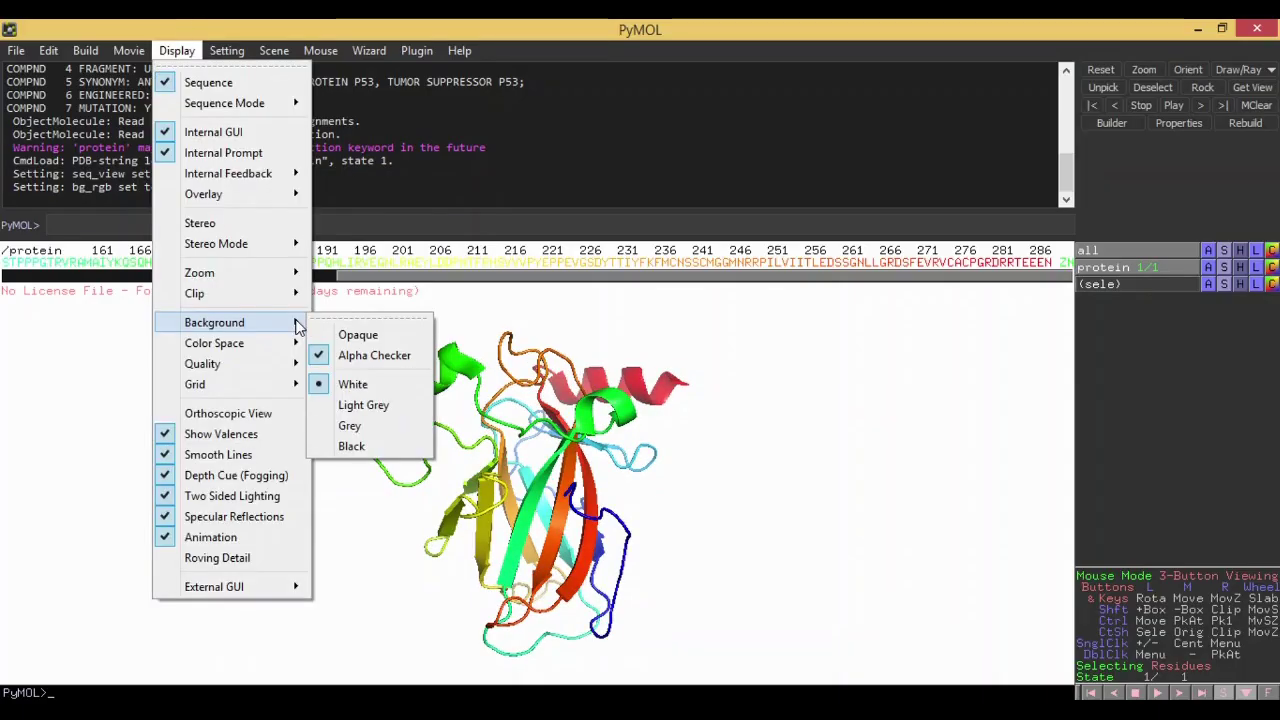
click(363, 405)
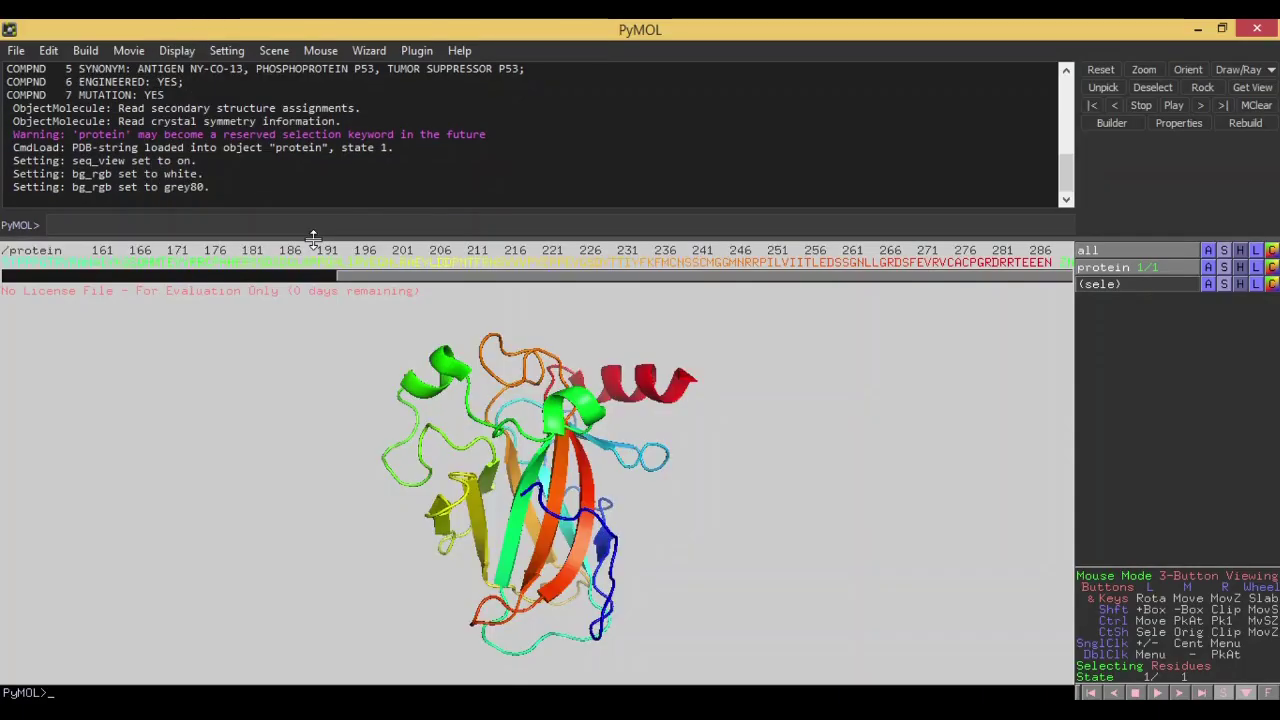
drag(372, 240, 372, 161)
drag(748, 388, 396, 410)
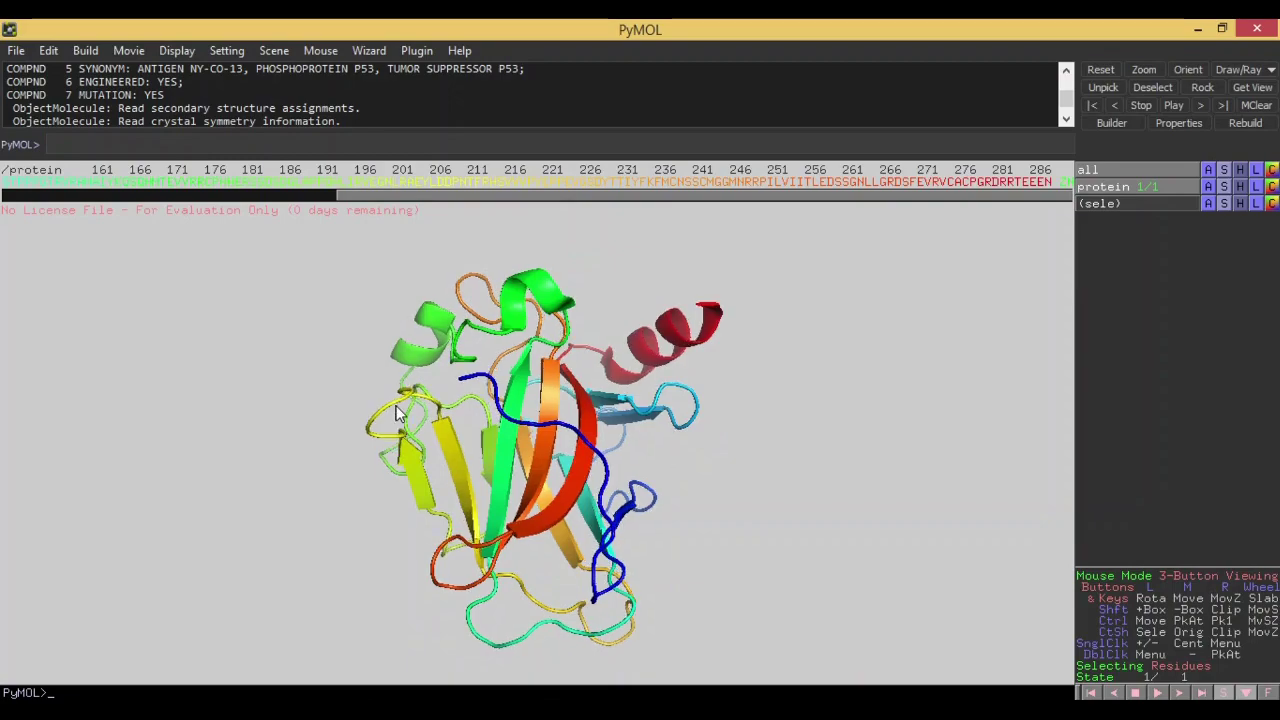
Browse the Setting submenus (Label, Lines & Sticks, Surface, Cartoon), then the Plugin menu
drag(396, 413, 330, 300)
click(227, 50)
mouse_move(352, 142)
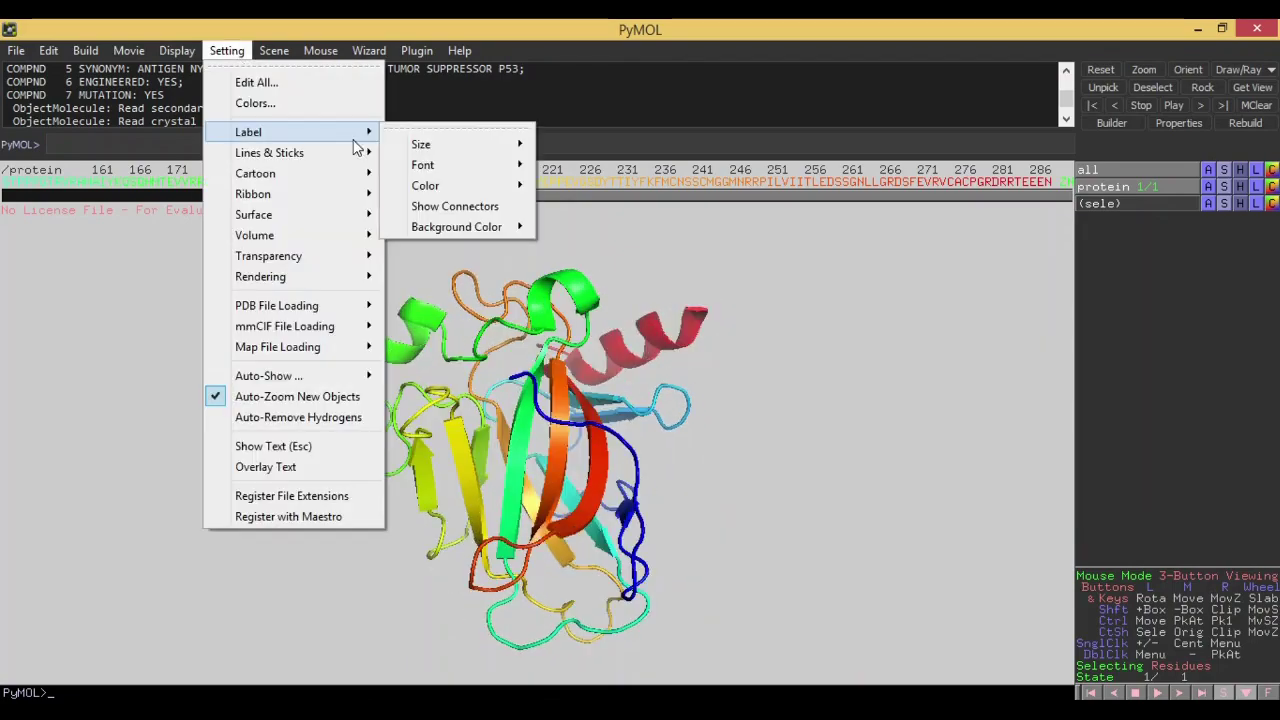
click(224, 50)
click(222, 50)
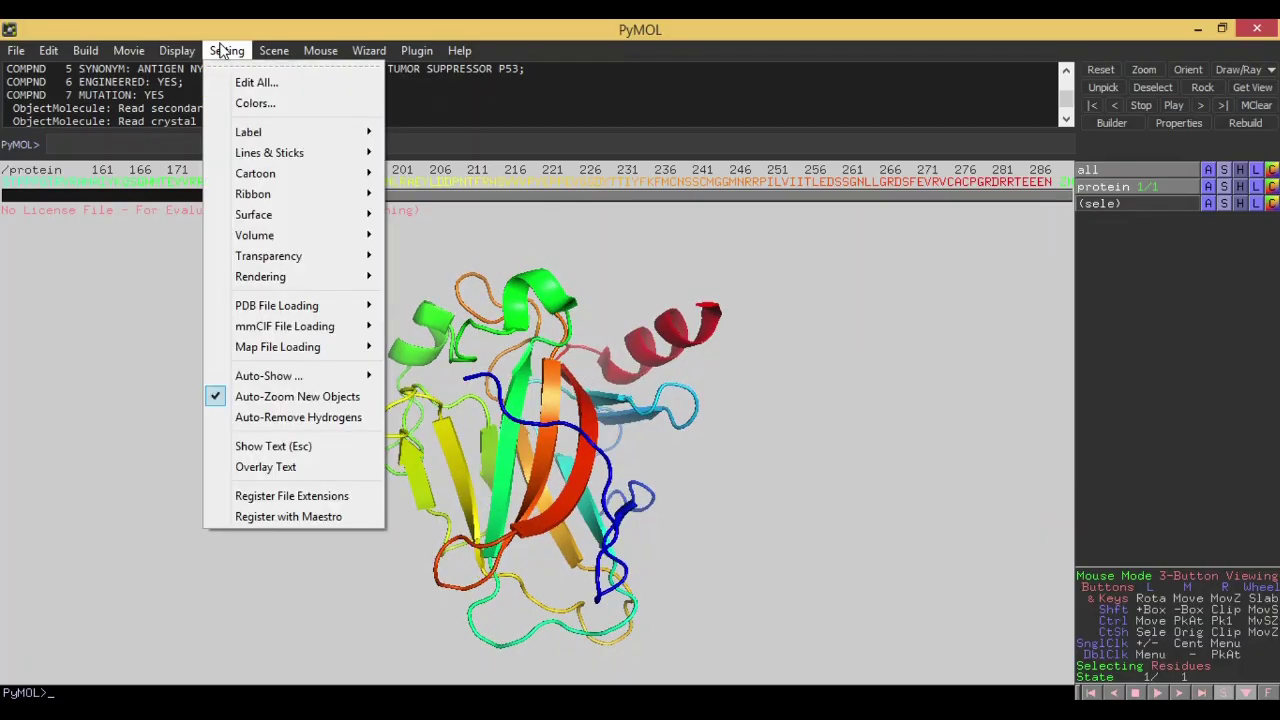
mouse_move(290, 158)
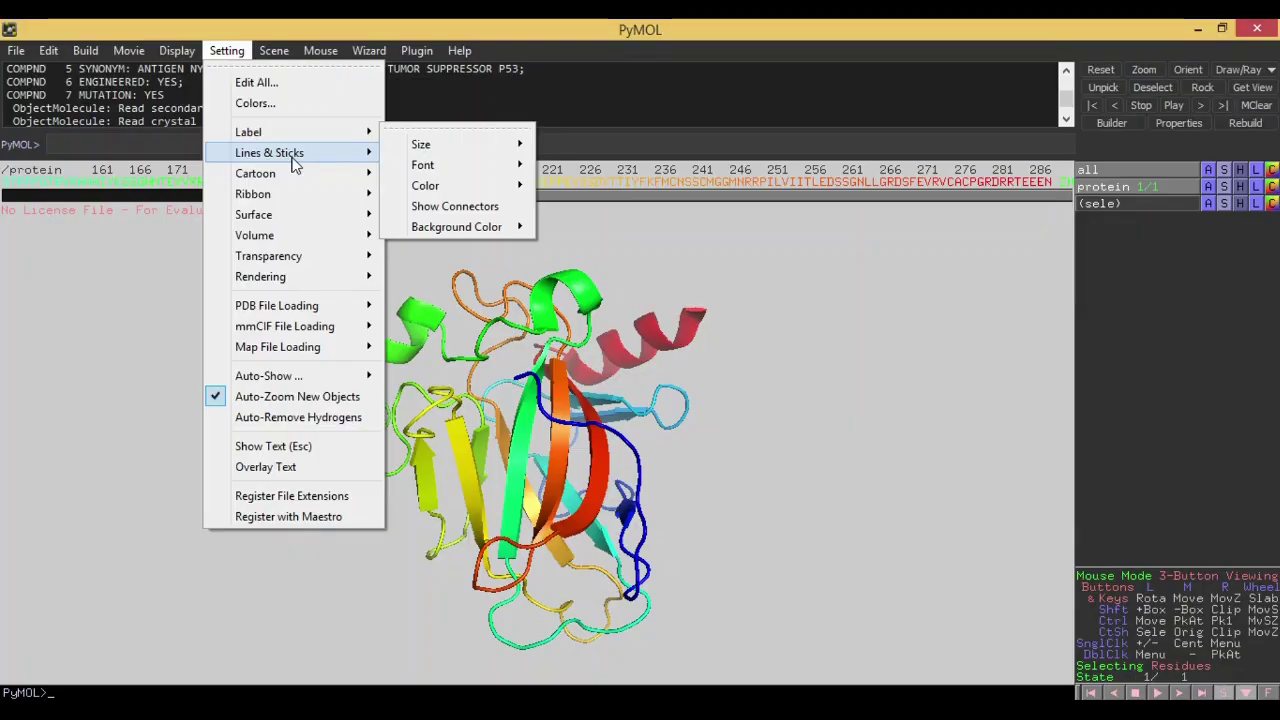
mouse_move(293, 222)
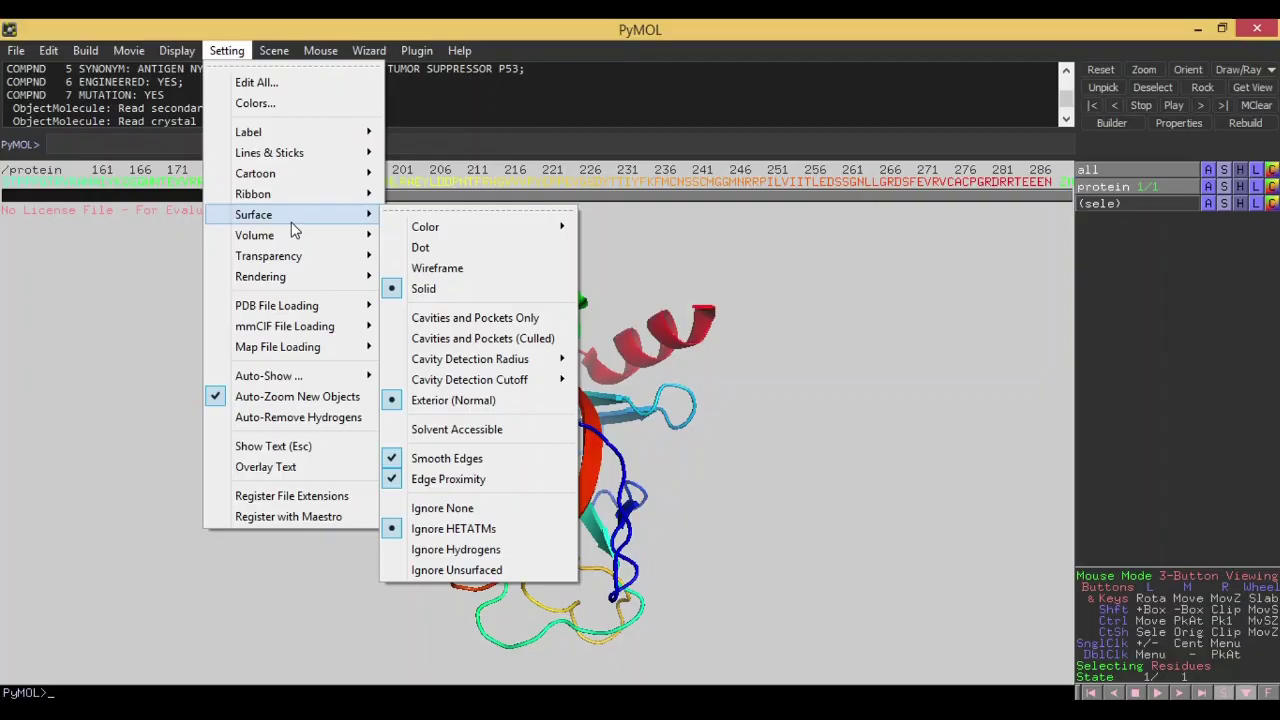
mouse_move(350, 185)
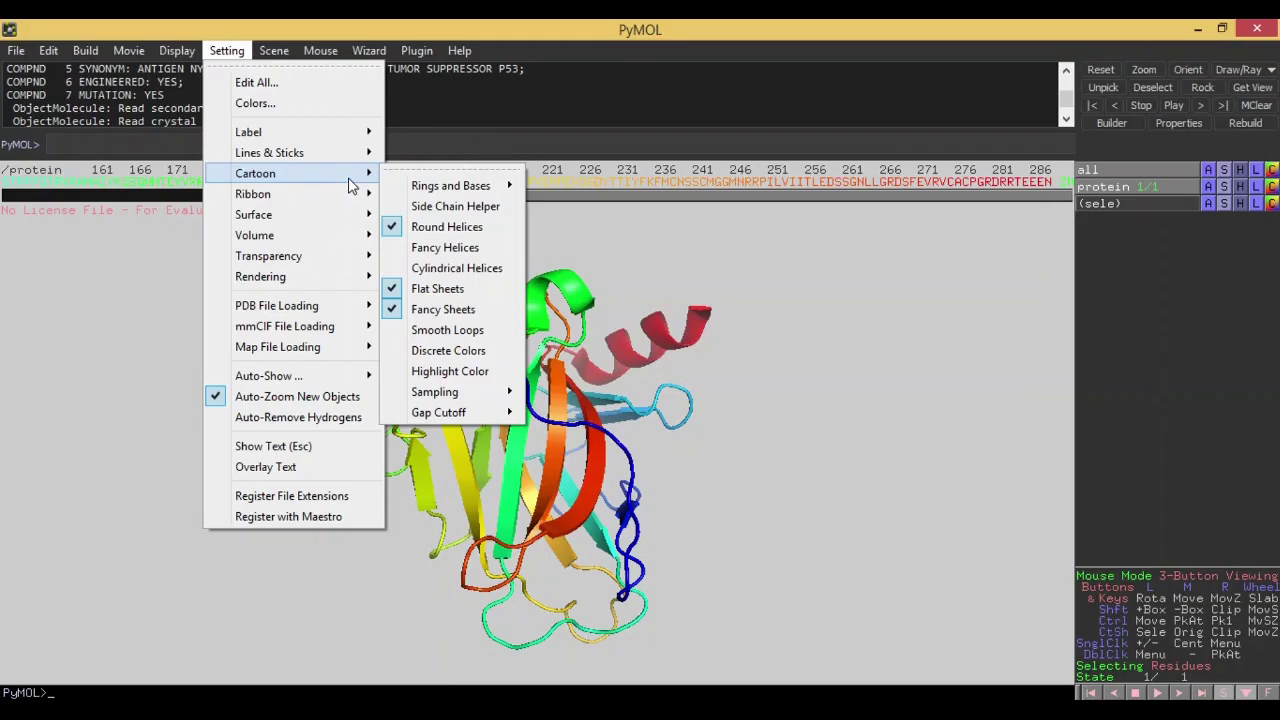
mouse_move(450, 185)
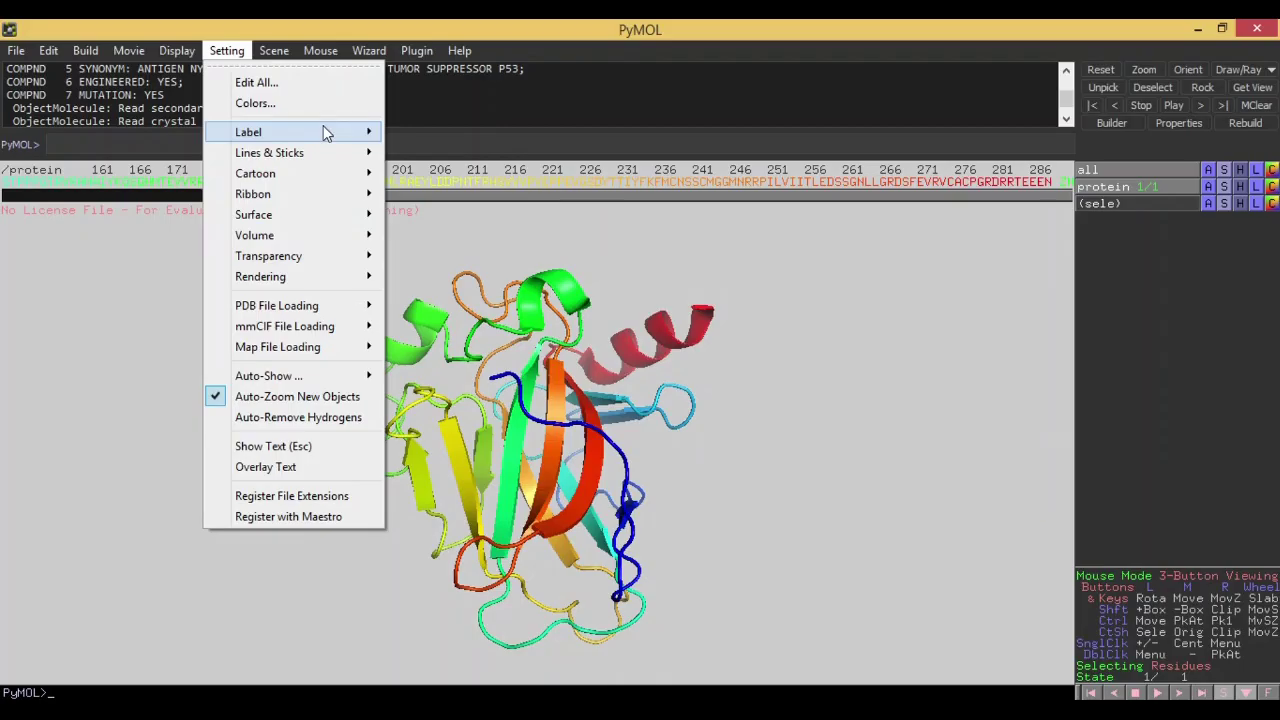
mouse_move(416, 53)
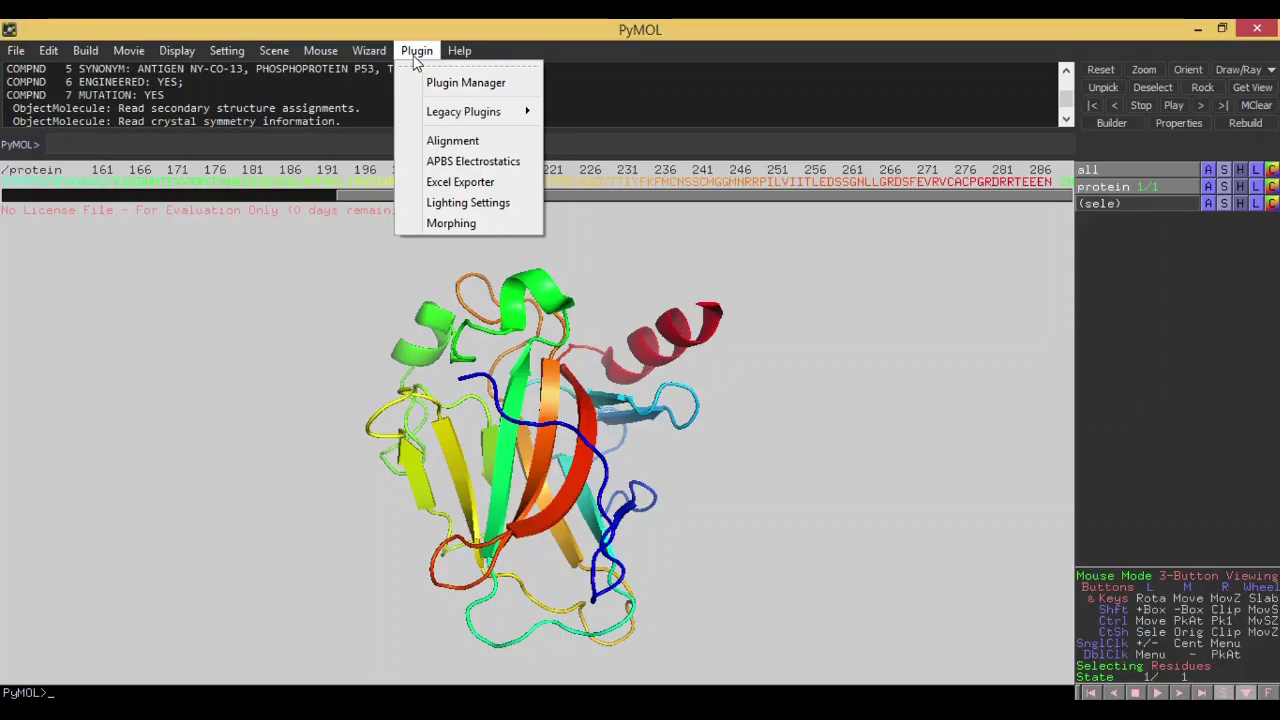
Close the Plugin menu and set the viewer background back to black
mouse_move(463, 111)
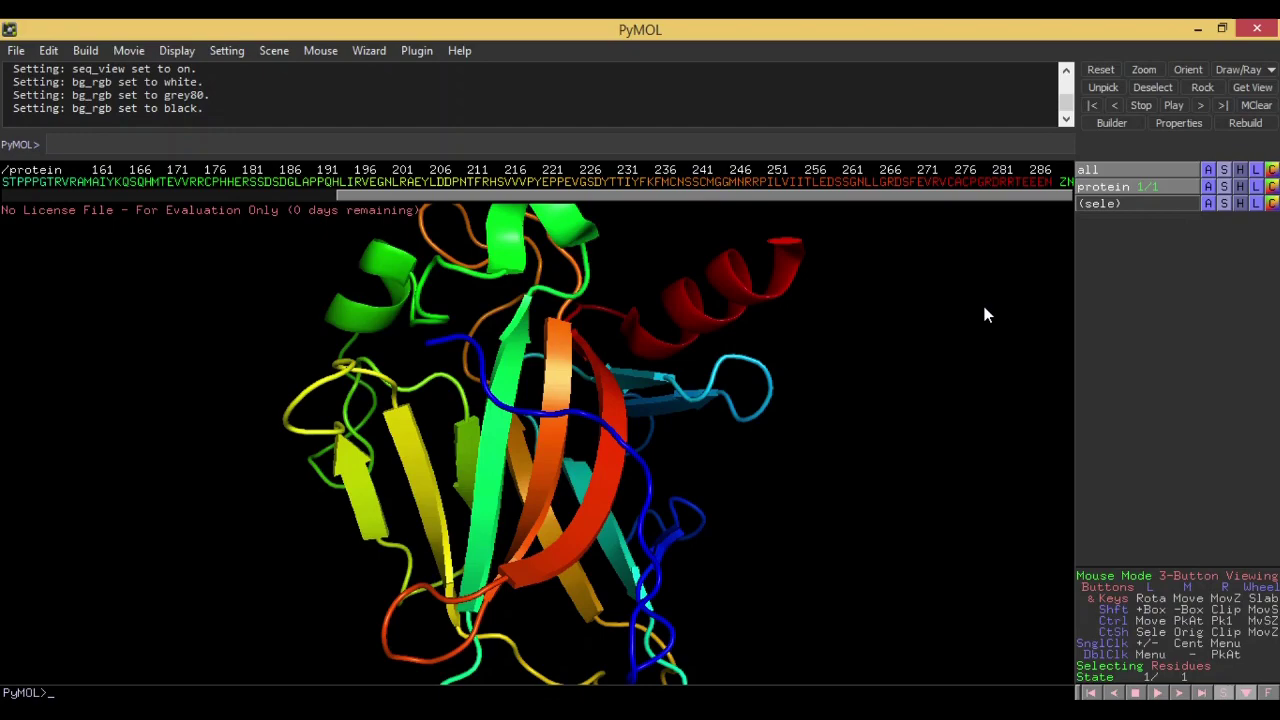
Colour the saved (sele) residues, including YLDDPNTFRHSVVVPYEPPEV, magenta
click(1135, 205)
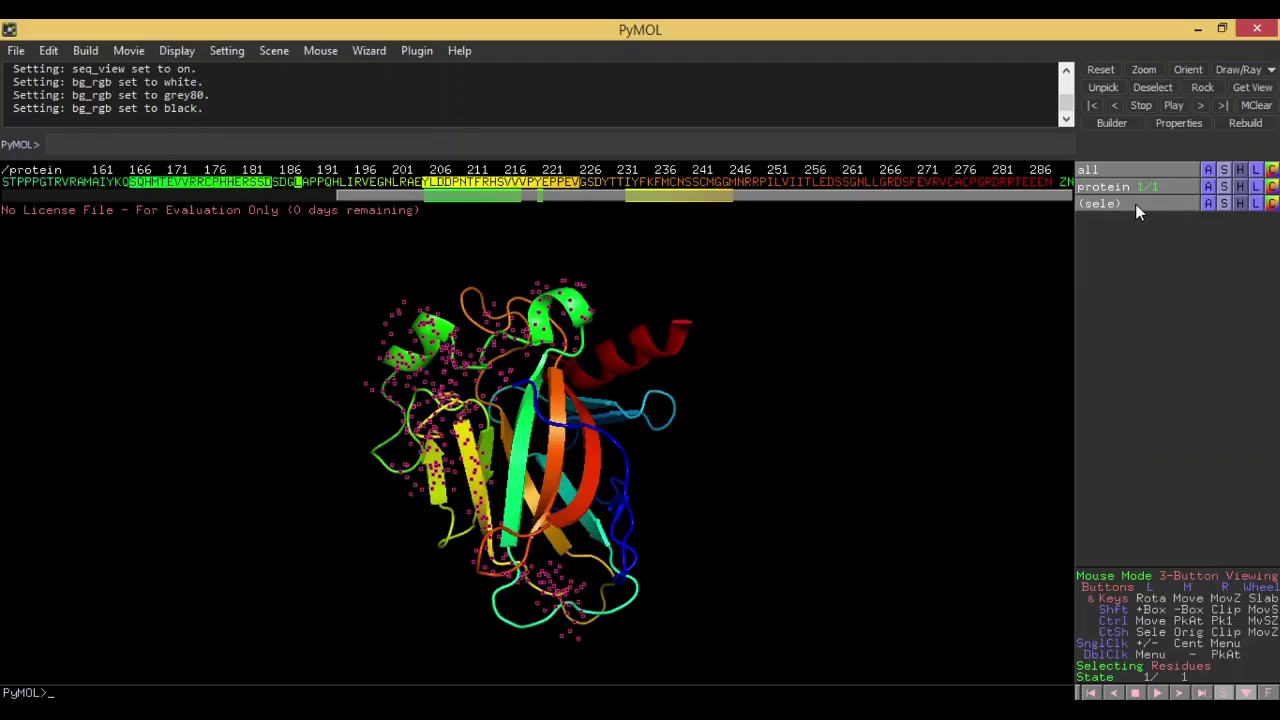
click(1272, 203)
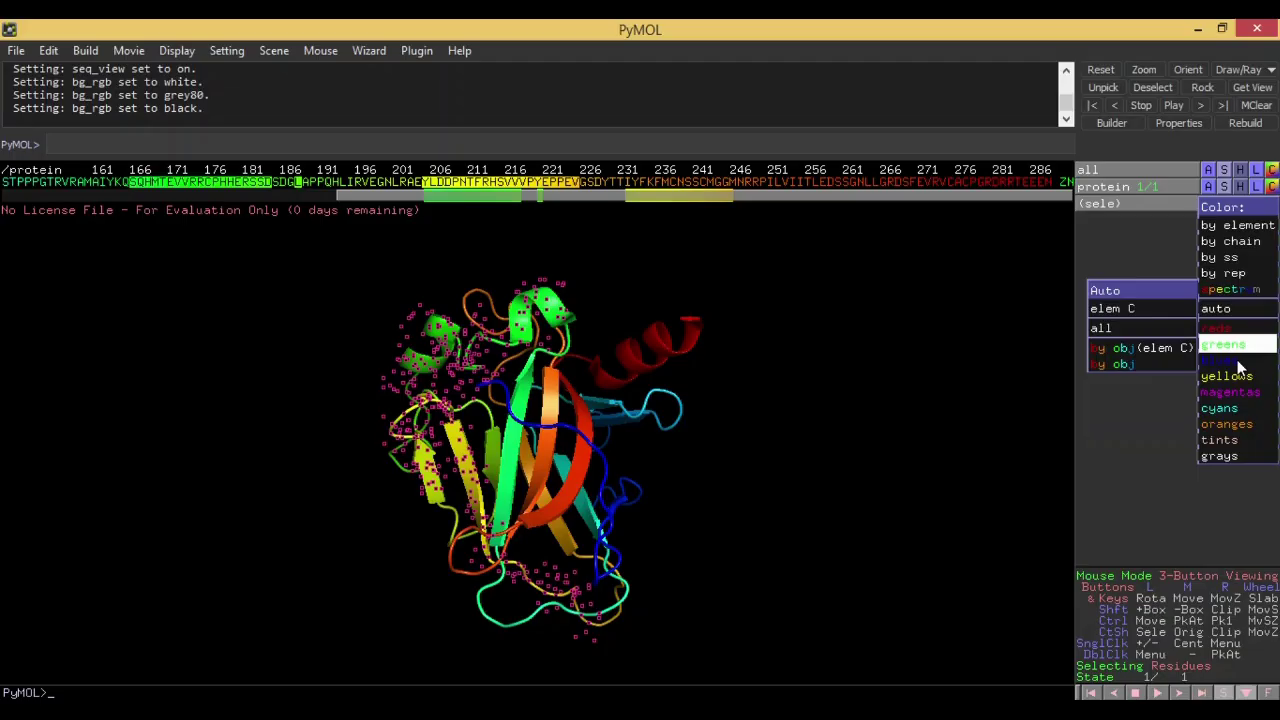
click(1230, 392)
Zoom in to inspect the magenta residues, clear the selection, then zoom back out
drag(640, 360, 725, 352)
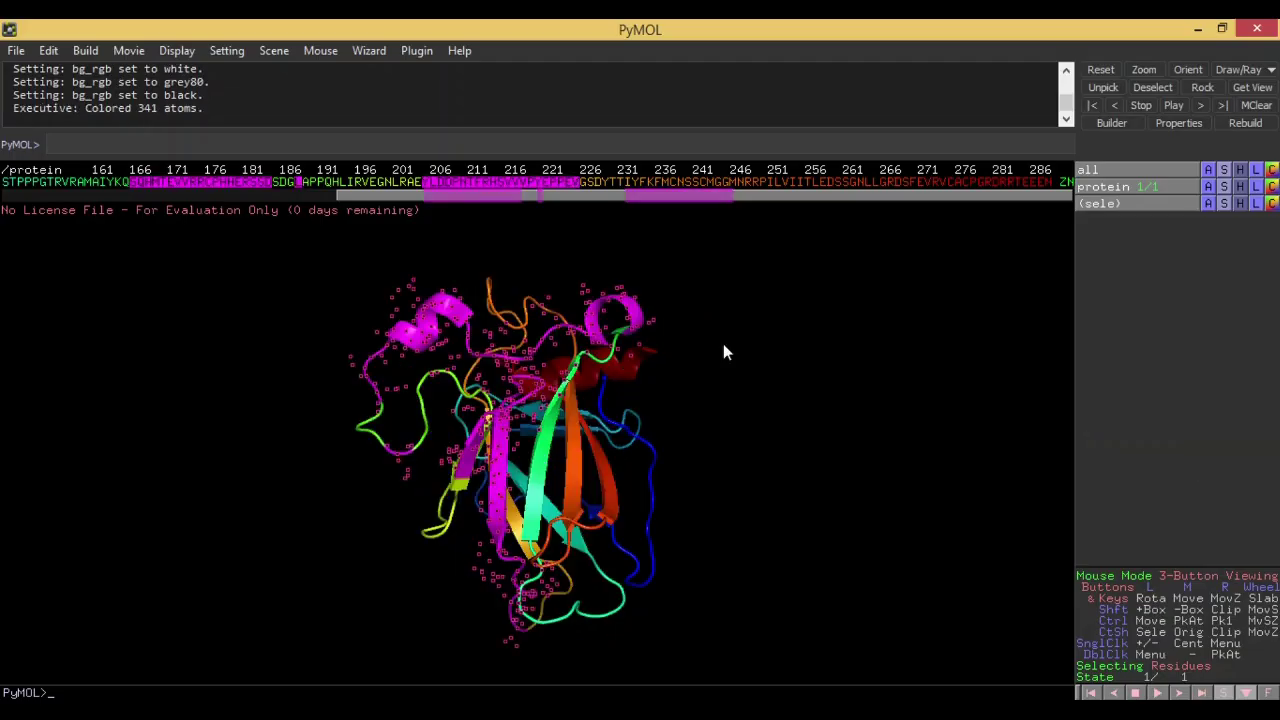
right_drag(726, 352, 800, 445)
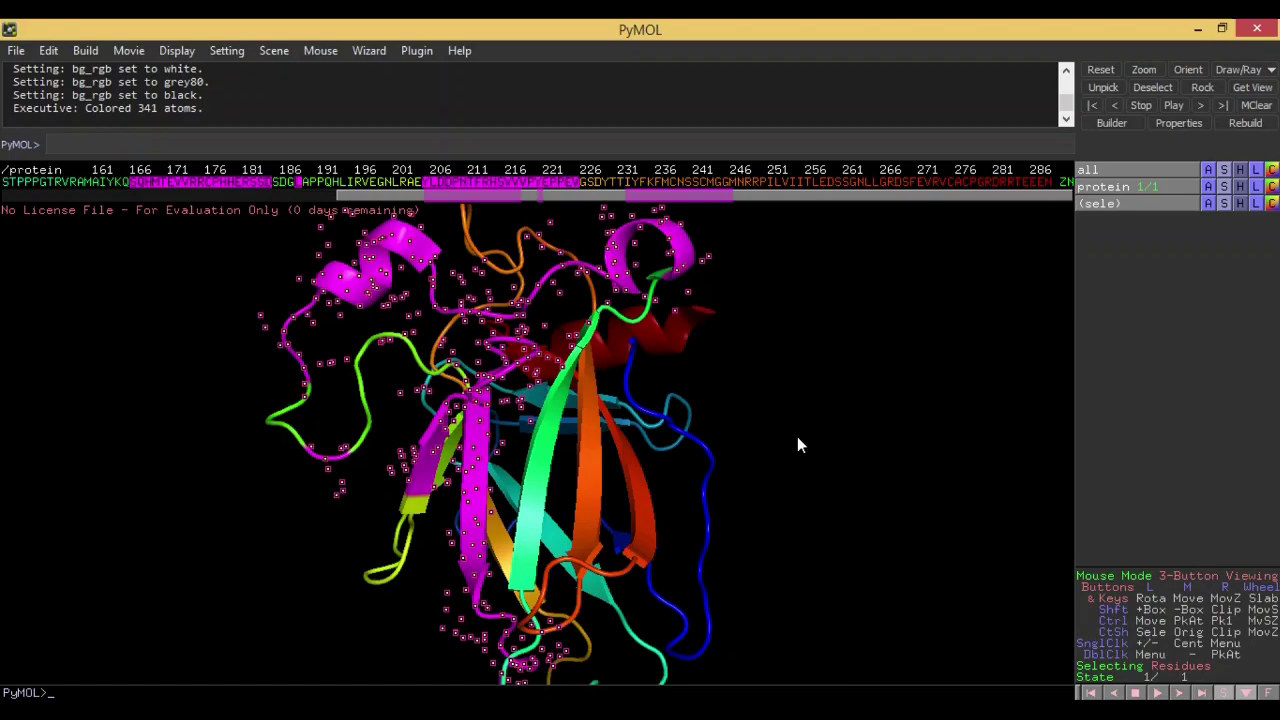
click(797, 443)
right_drag(797, 443, 697, 314)
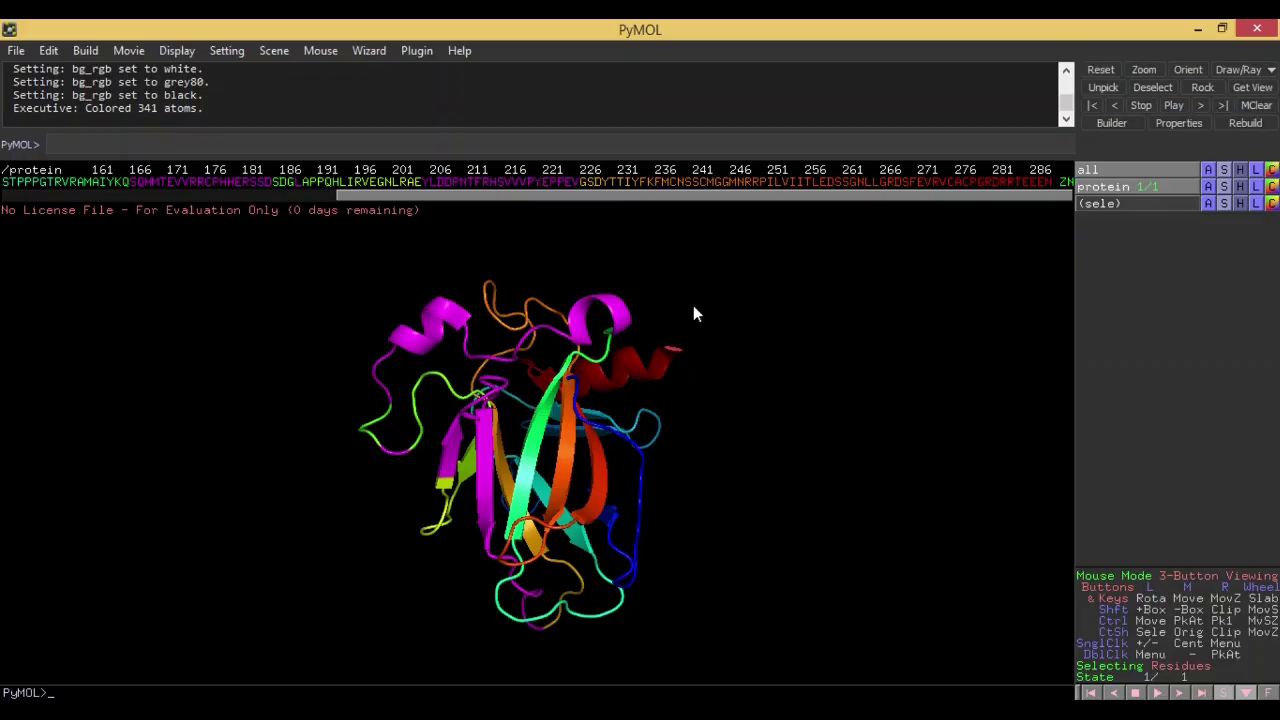
drag(697, 314, 698, 314)
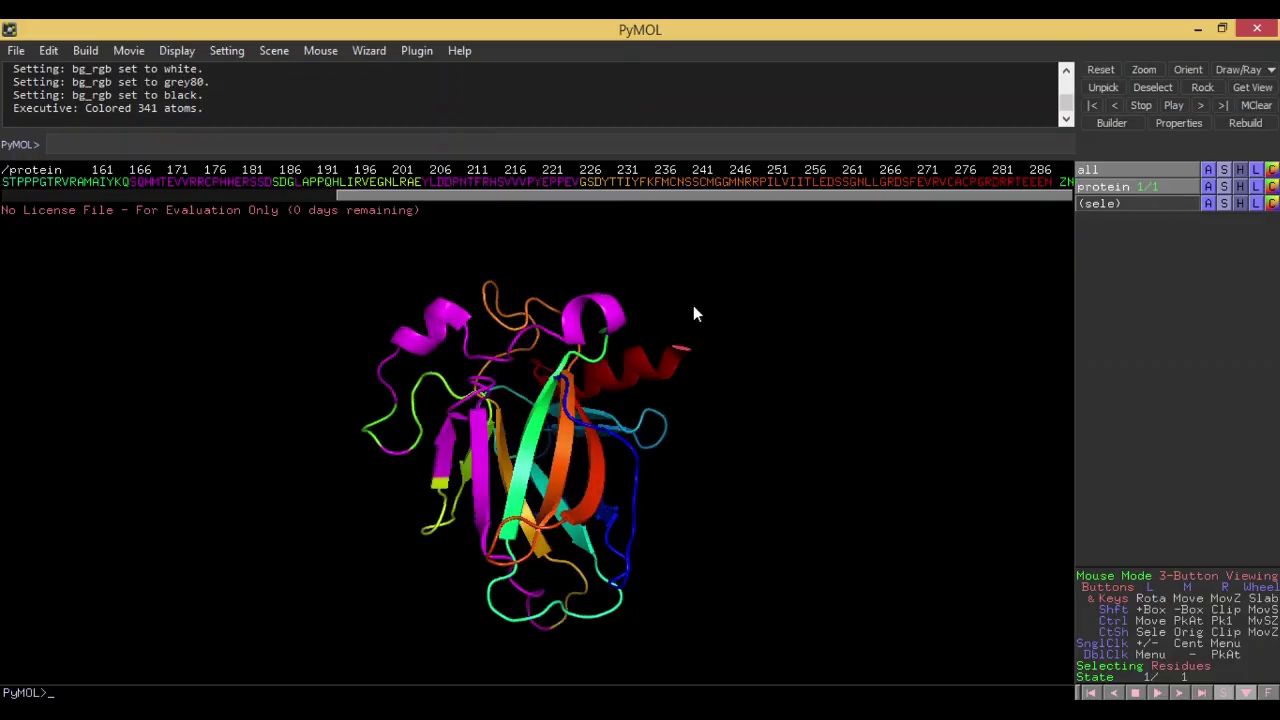